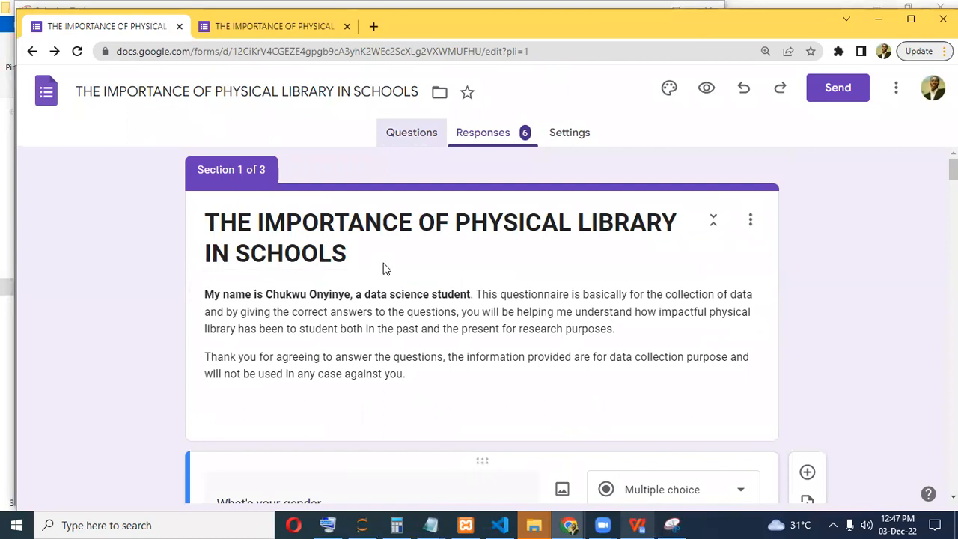
Scroll through the form, then bring up its Responses summary.
scroll(413, 327, "down", 3)
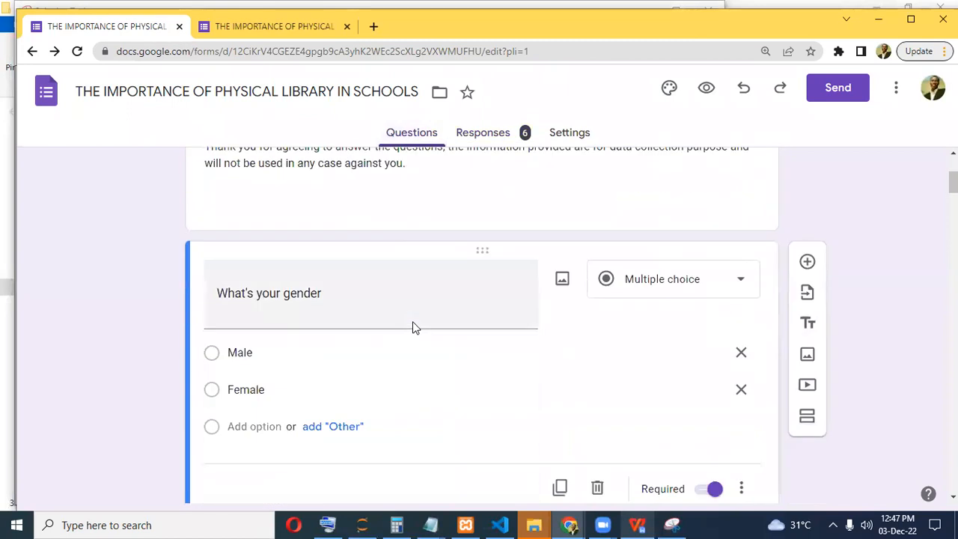
scroll(371, 322, "down", 10)
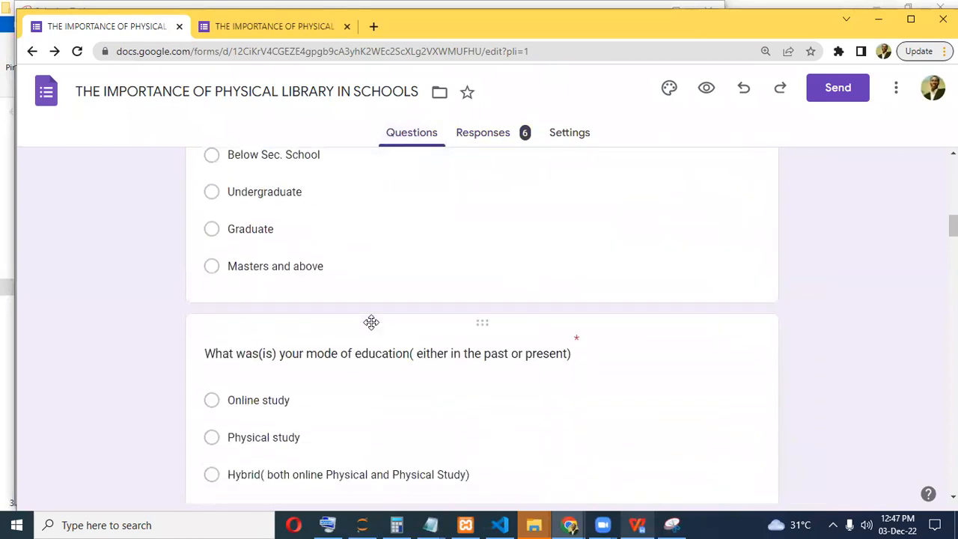
scroll(337, 284, "up", 3)
scroll(346, 301, "down", 6)
scroll(346, 301, "down", 5)
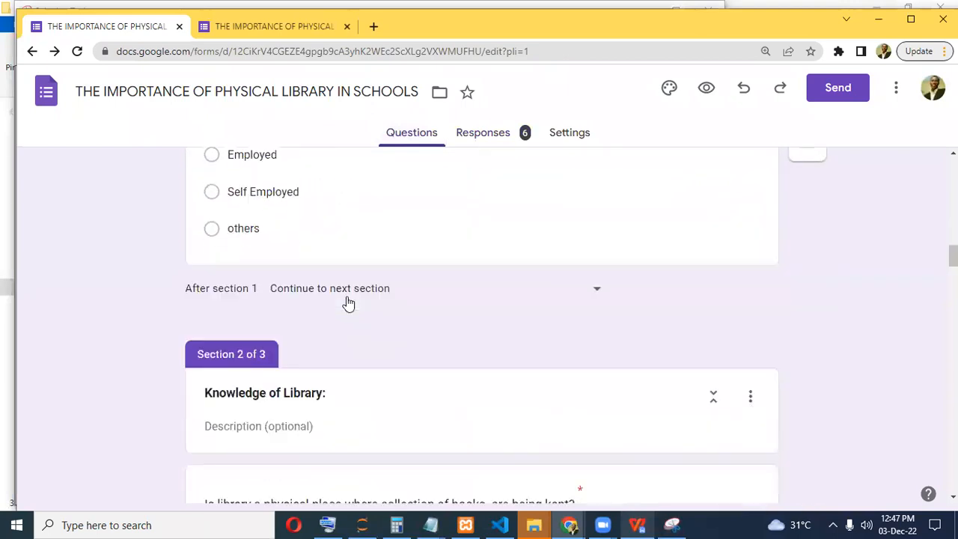
scroll(431, 330, "down", 18)
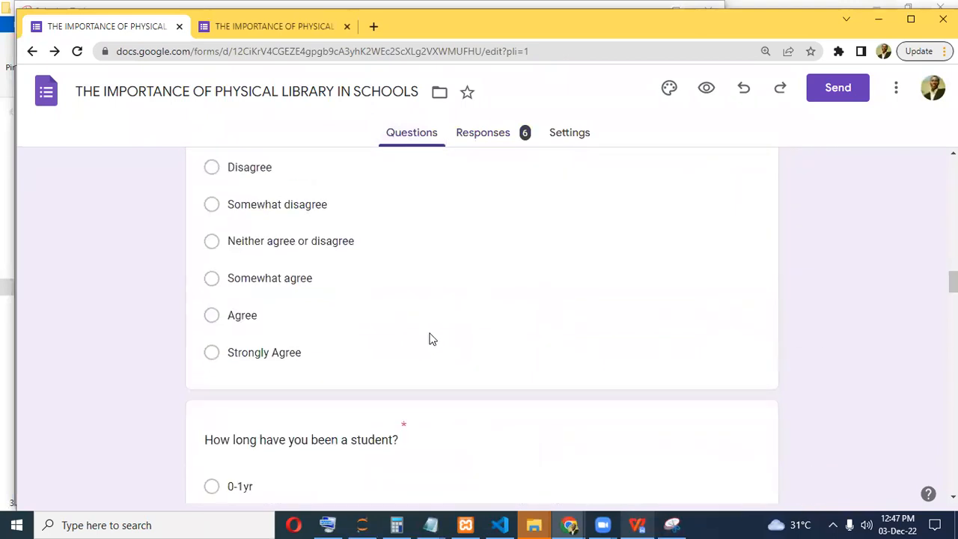
scroll(428, 342, "down", 11)
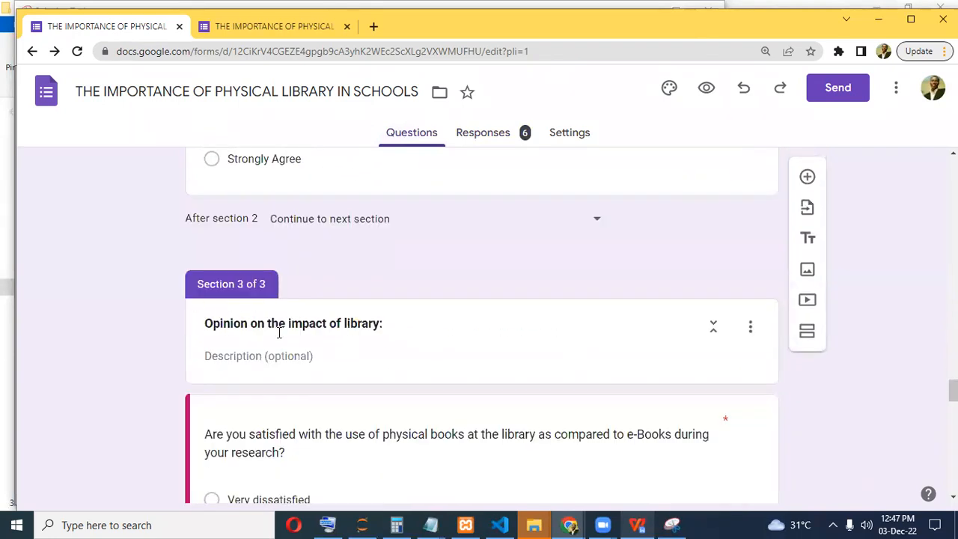
scroll(404, 345, "down", 6)
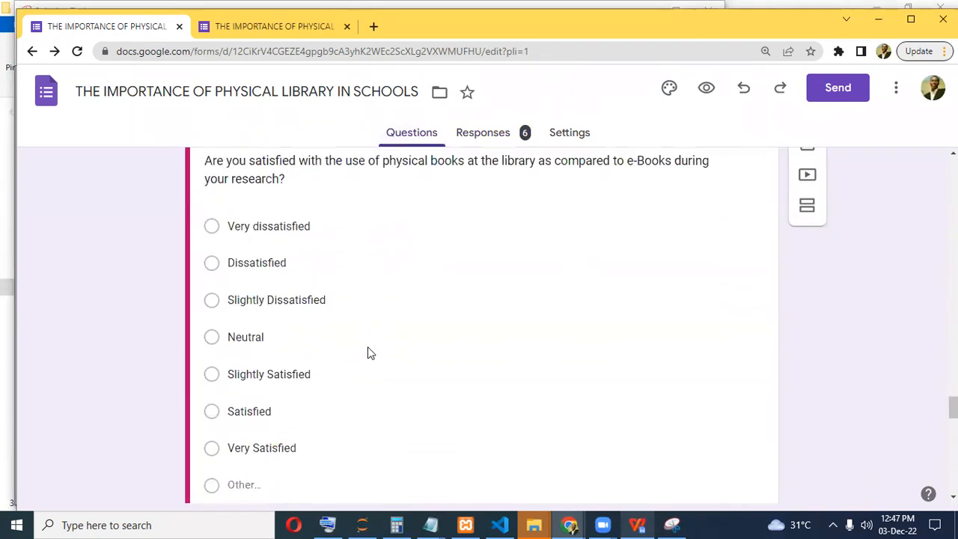
scroll(357, 341, "down", 10)
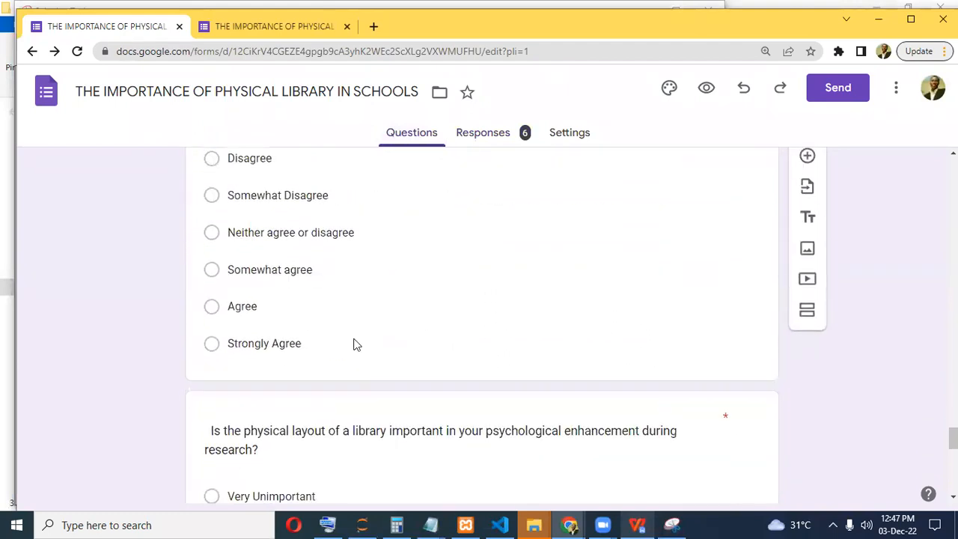
scroll(355, 340, "down", 2)
scroll(356, 336, "up", 12)
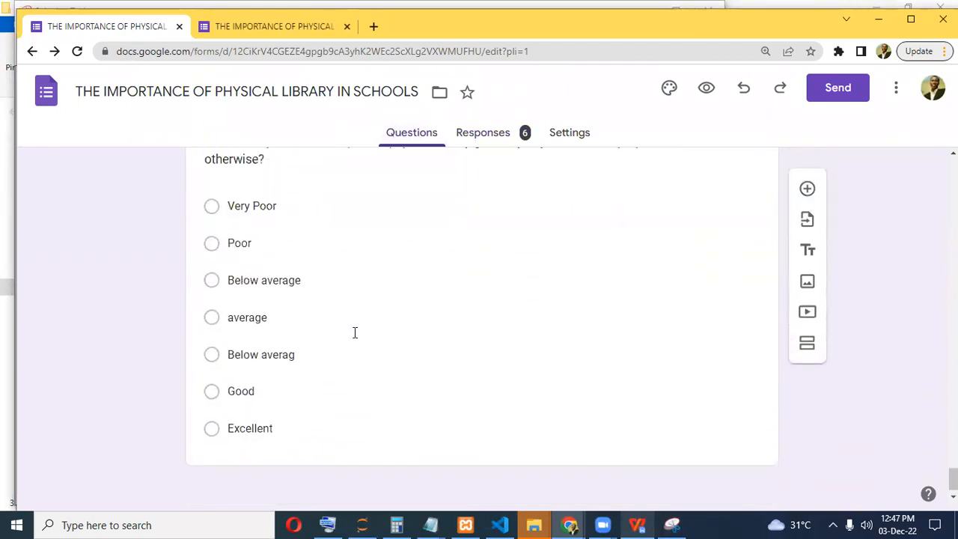
scroll(358, 328, "up", 15)
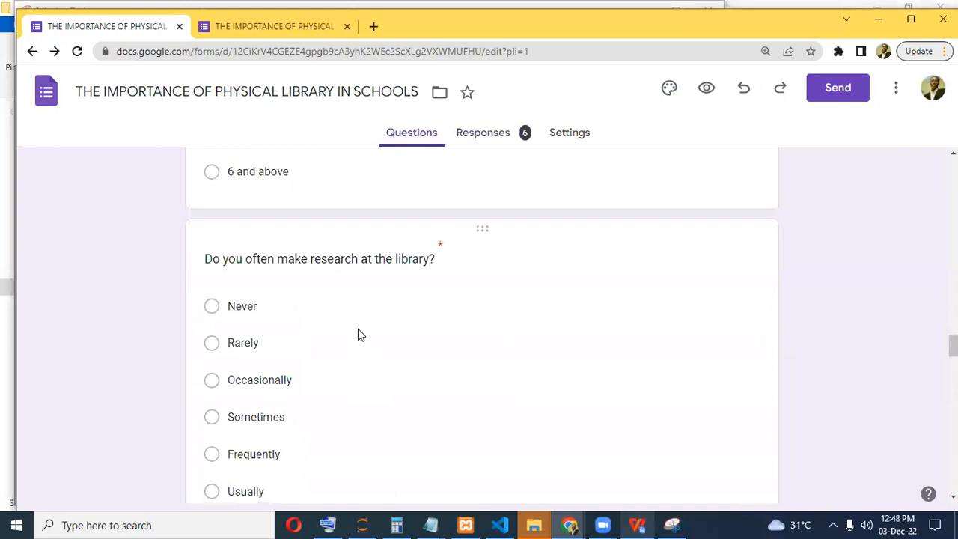
scroll(358, 329, "down", 2)
scroll(358, 329, "down", 15)
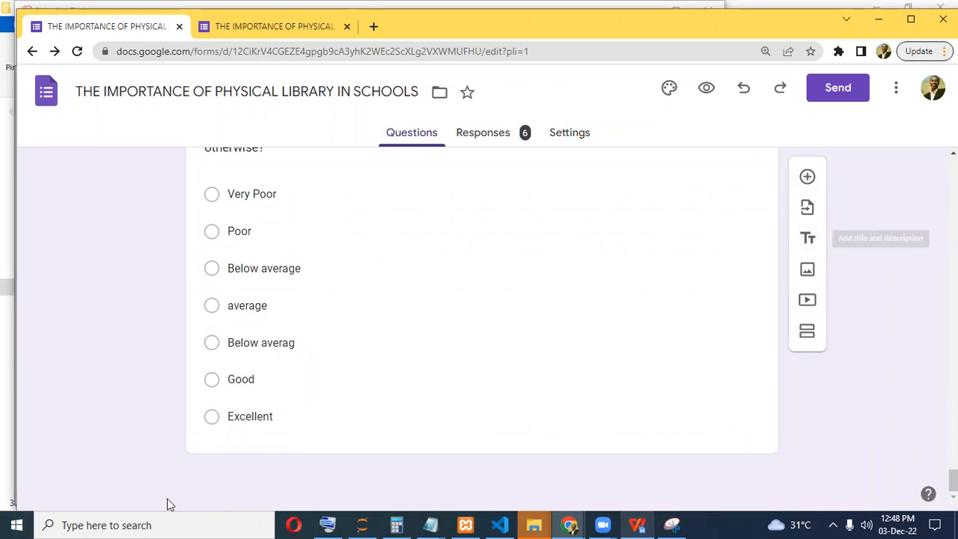
scroll(372, 285, "up", 20)
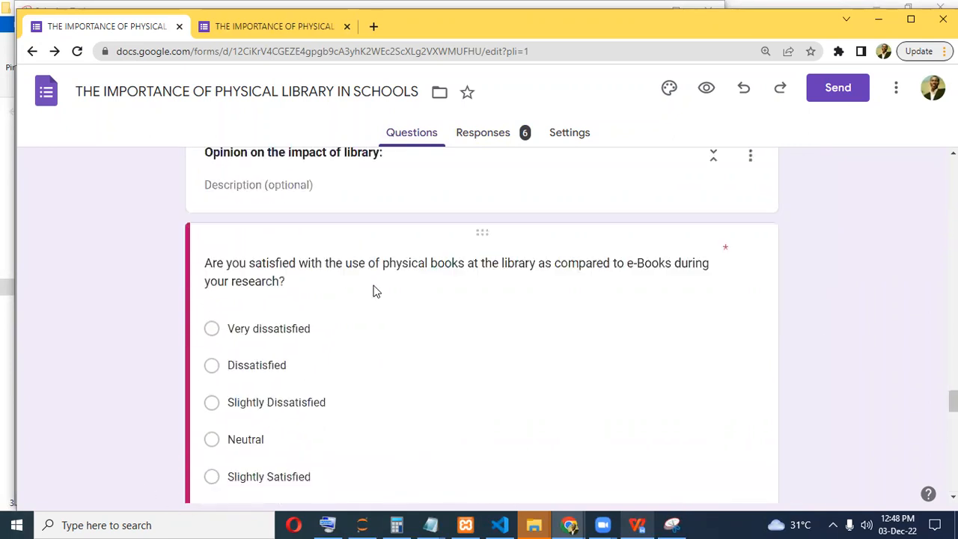
scroll(367, 286, "up", 15)
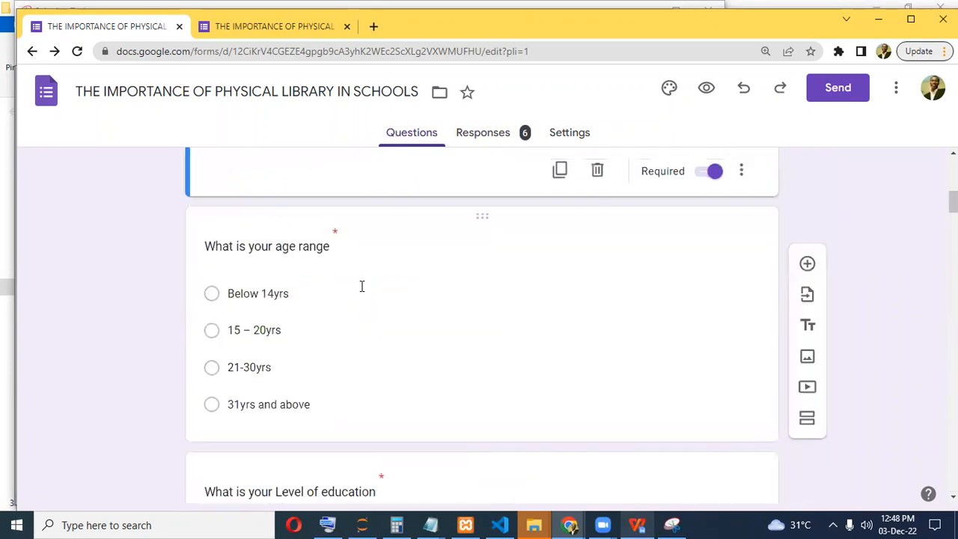
left_click(512, 136)
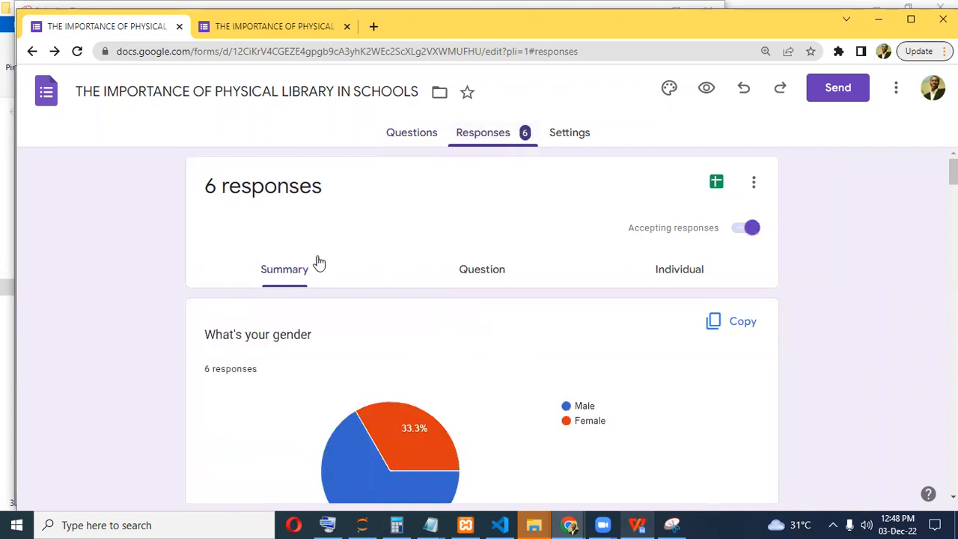
Browse the summary charts of the 6 responses.
scroll(349, 366, "down", 3)
scroll(357, 344, "down", 17)
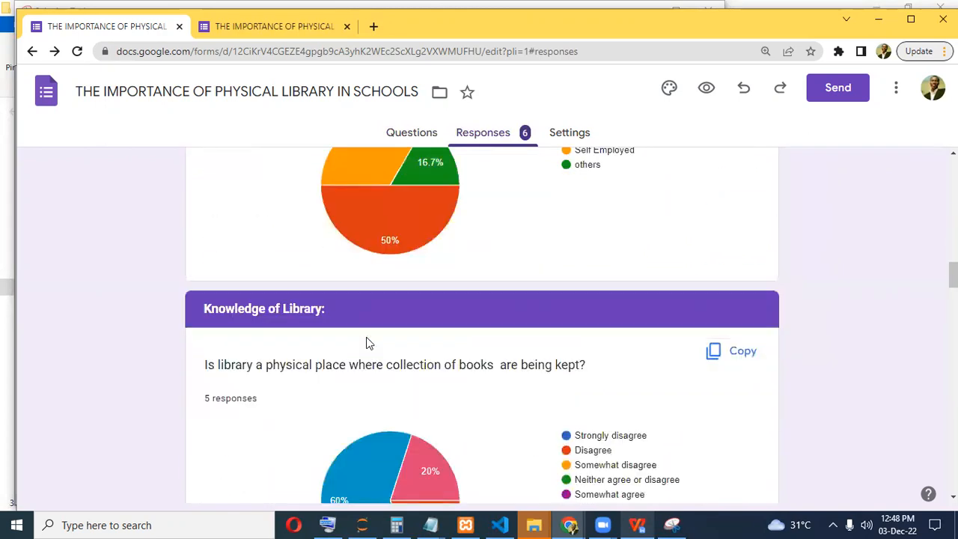
scroll(367, 344, "down", 1)
scroll(419, 380, "down", 2)
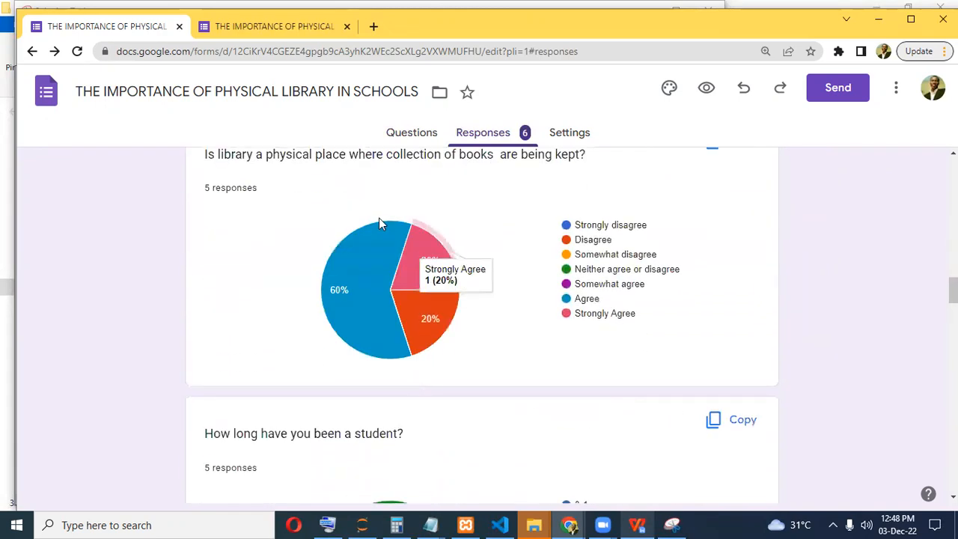
scroll(469, 274, "up", 1)
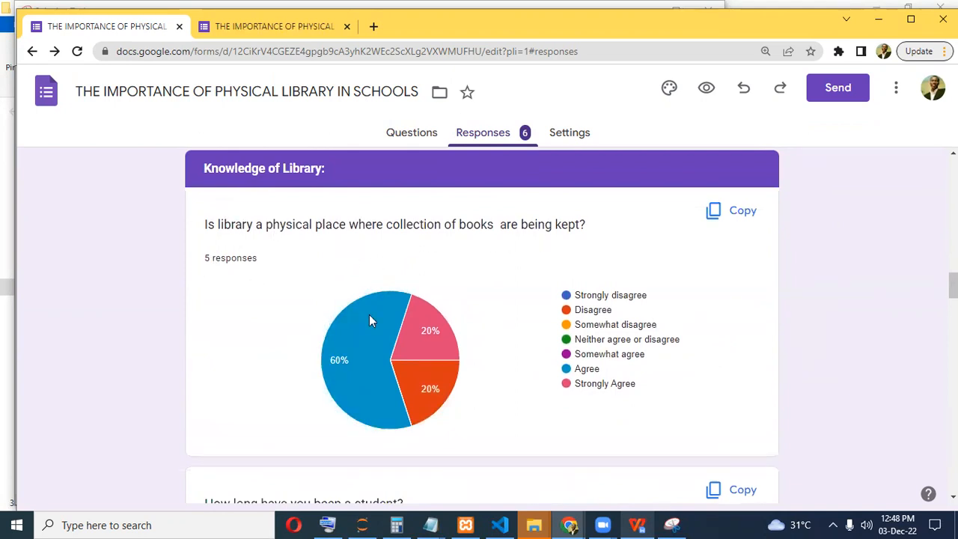
mouse_move(353, 349)
mouse_move(430, 320)
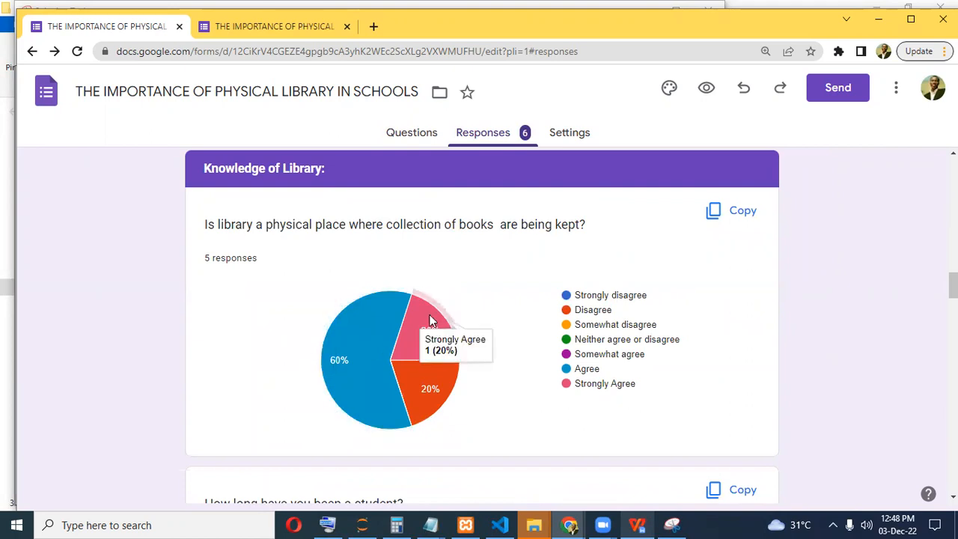
mouse_move(430, 384)
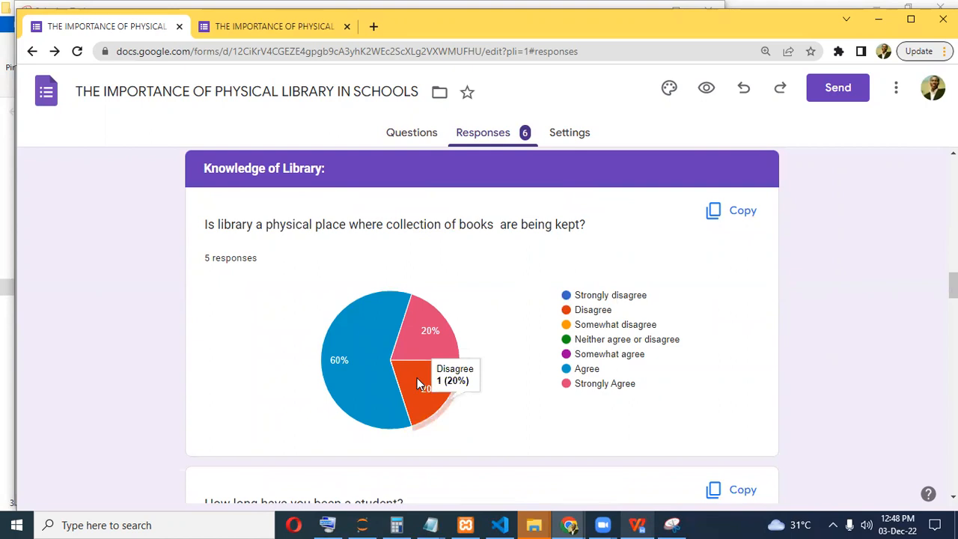
scroll(422, 315, "down", 5)
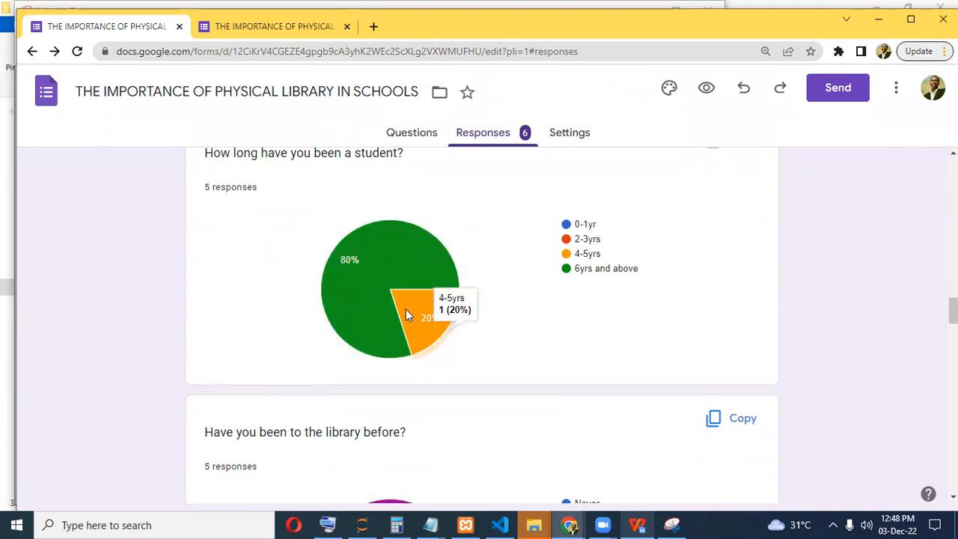
mouse_move(374, 249)
scroll(375, 249, "down", 2)
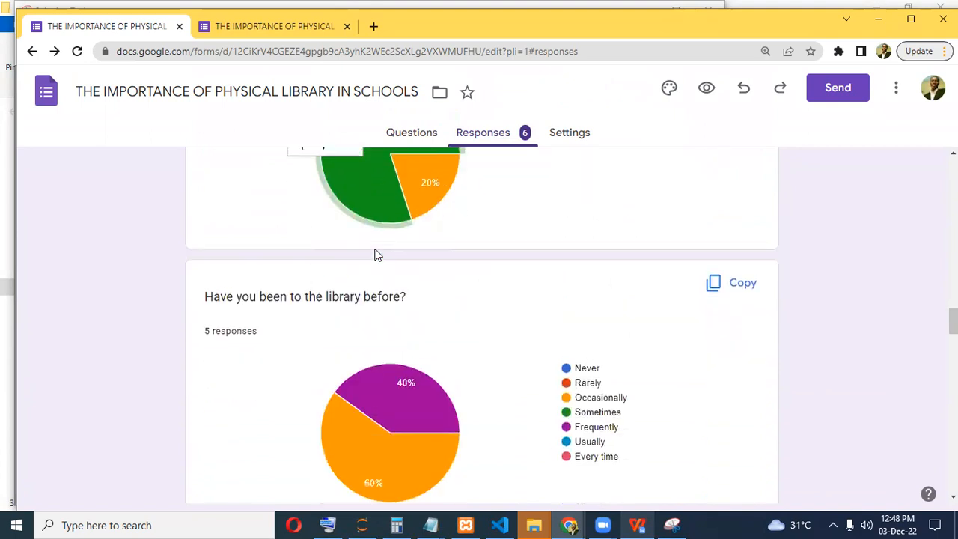
scroll(374, 251, "down", 2)
mouse_move(344, 239)
scroll(231, 241, "up", 1)
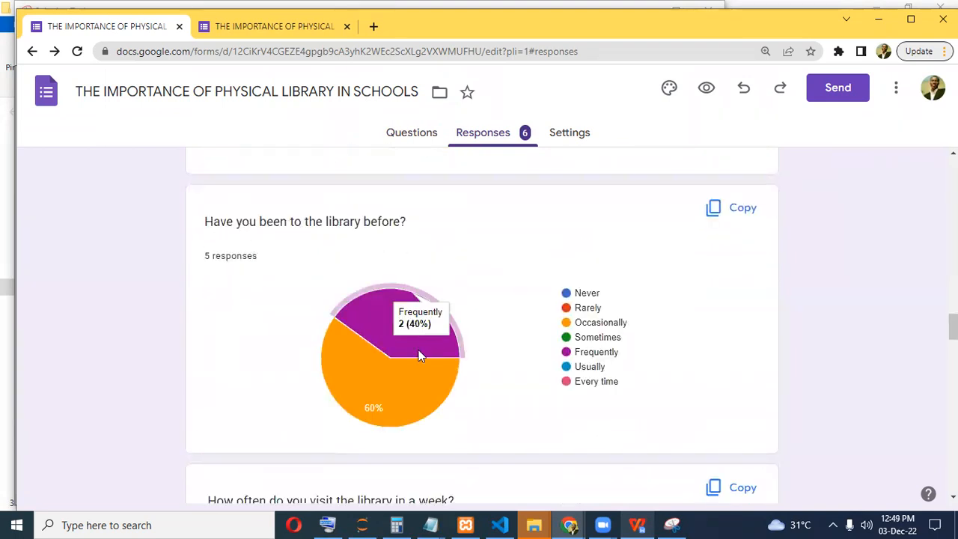
mouse_move(398, 390)
mouse_move(402, 313)
scroll(393, 314, "down", 4)
mouse_move(342, 385)
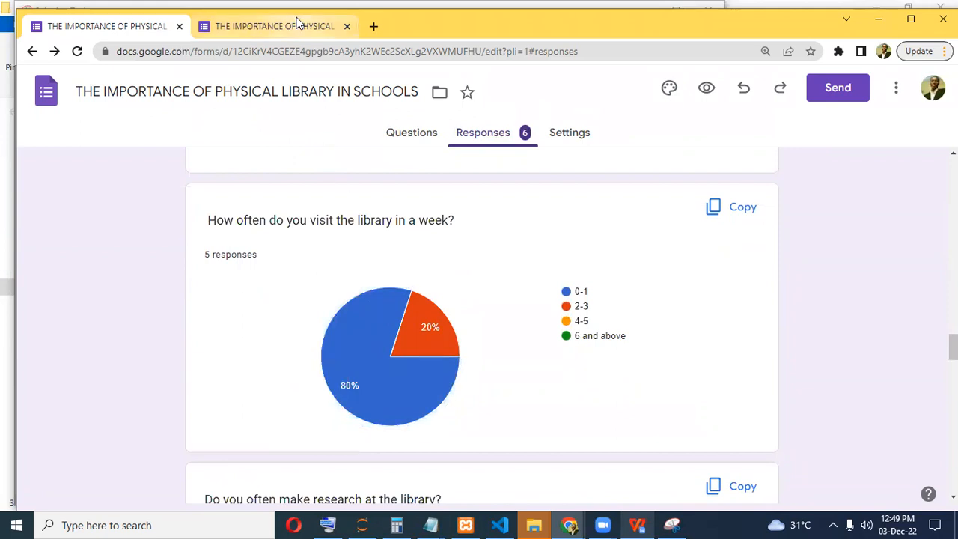
Close the duplicate form tab and return to the top of the summary.
left_click(320, 25)
left_click(135, 27)
left_click(269, 27)
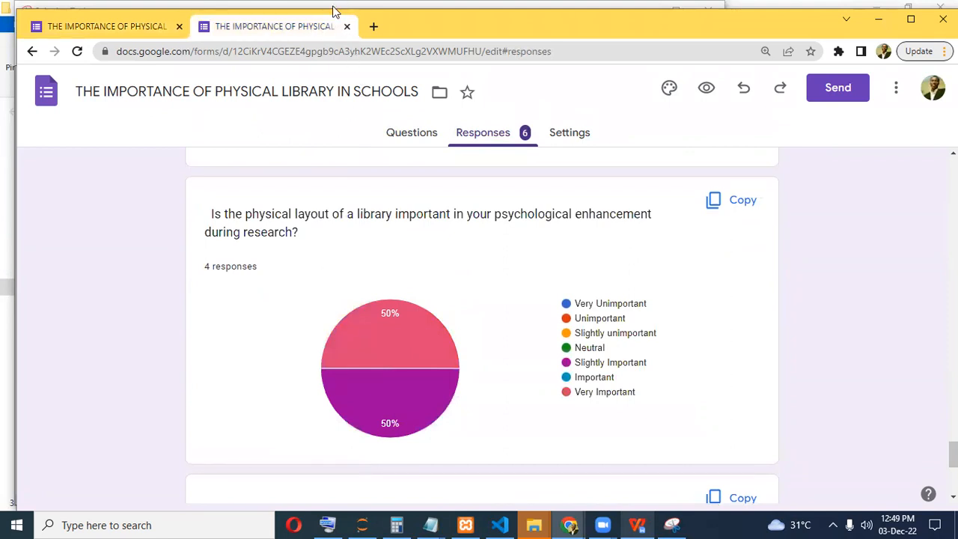
left_click(346, 26)
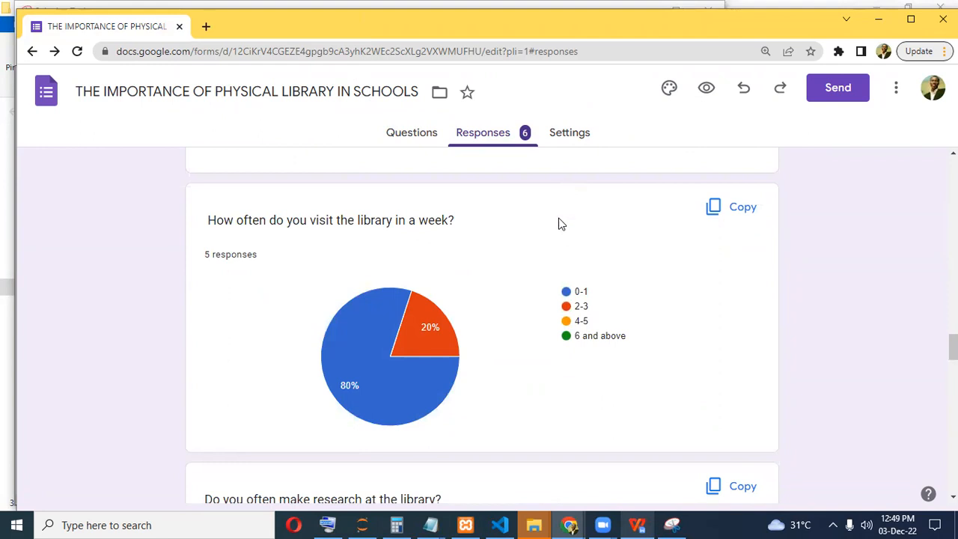
scroll(563, 226, "up", 15)
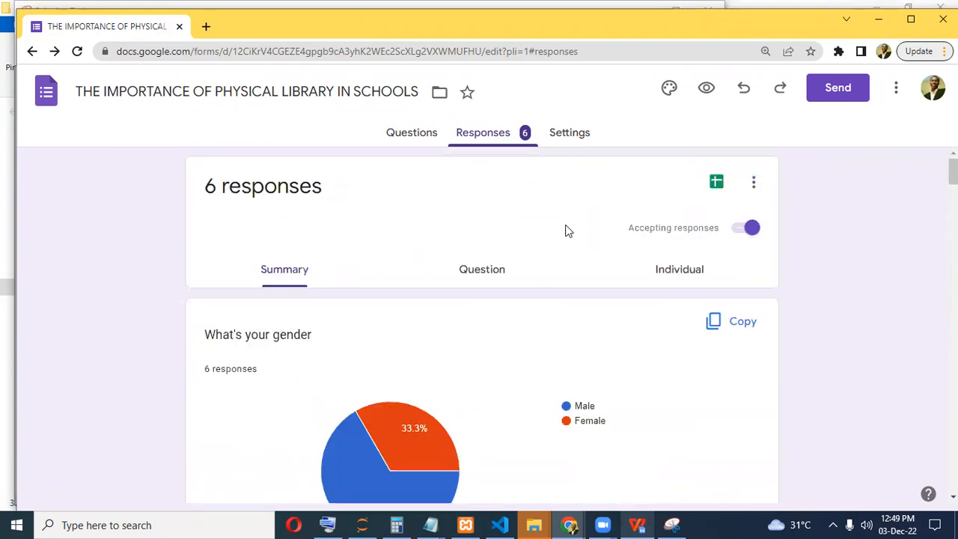
Create a new linked responses spreadsheet, keeping the suggested default name.
left_click(716, 186)
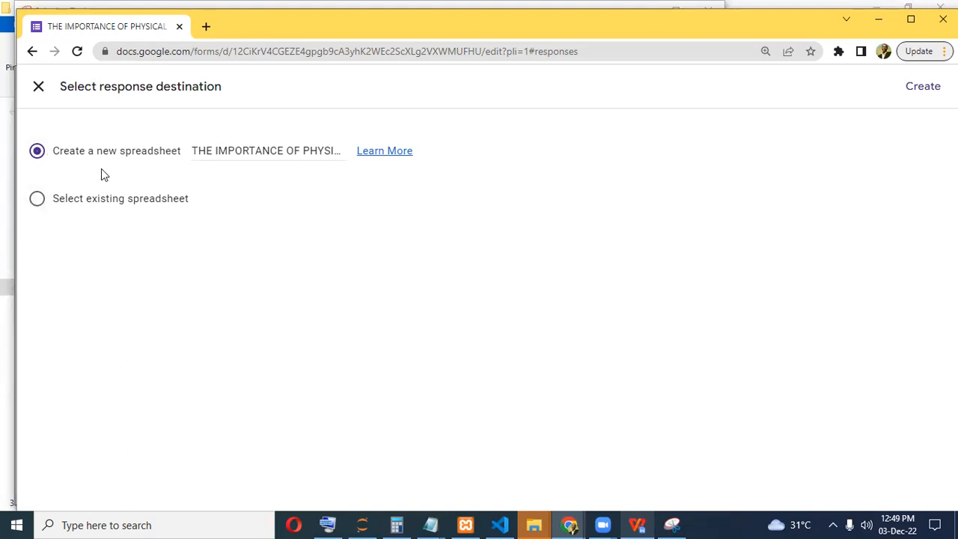
left_click(223, 150)
mouse_move(254, 153)
left_mouse_down()
mouse_move(400, 149)
mouse_move(261, 150)
left_mouse_up()
left_click(261, 149)
left_click(924, 92)
left_click(920, 90)
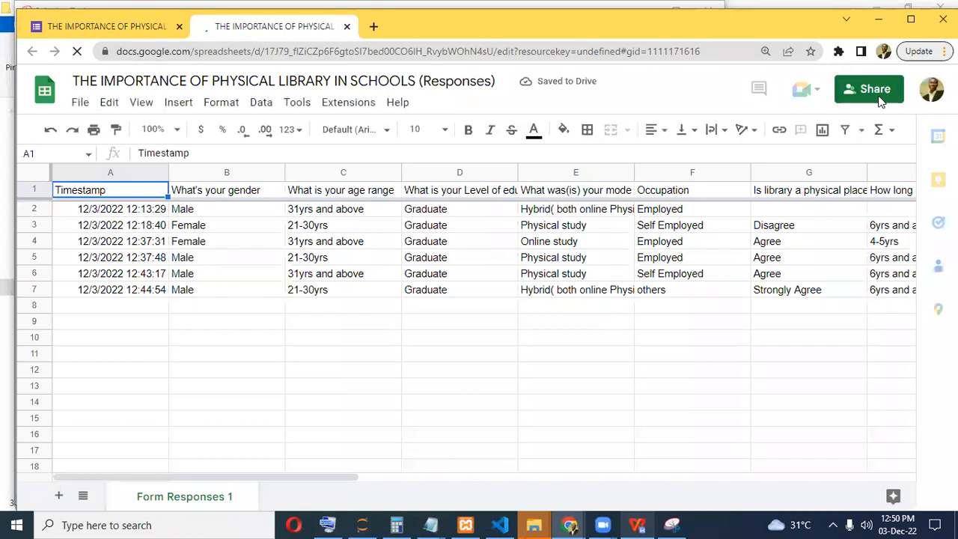
Open the Share settings of the responses spreadsheet.
left_click(872, 89)
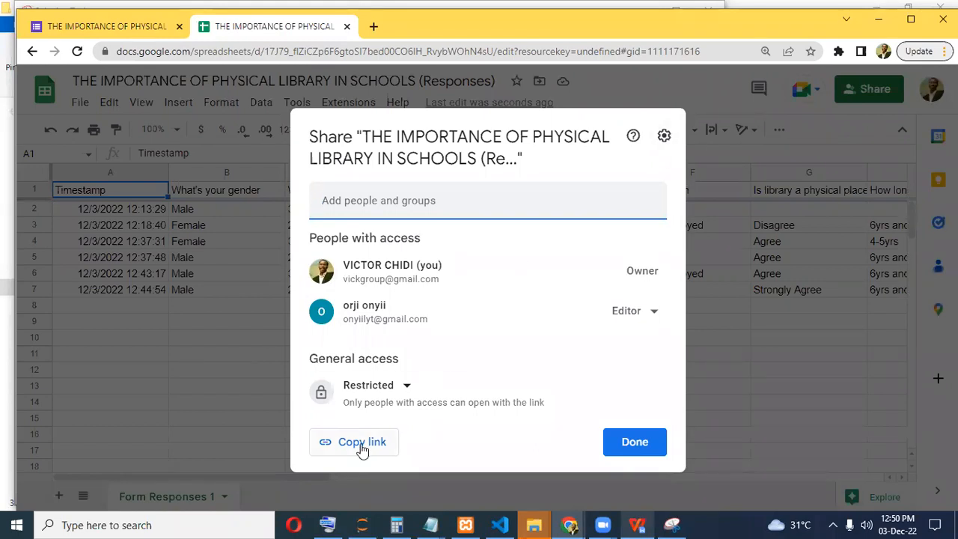
Paste the copied sharing link into a new tab, then return to the Share dialog.
left_click(374, 26)
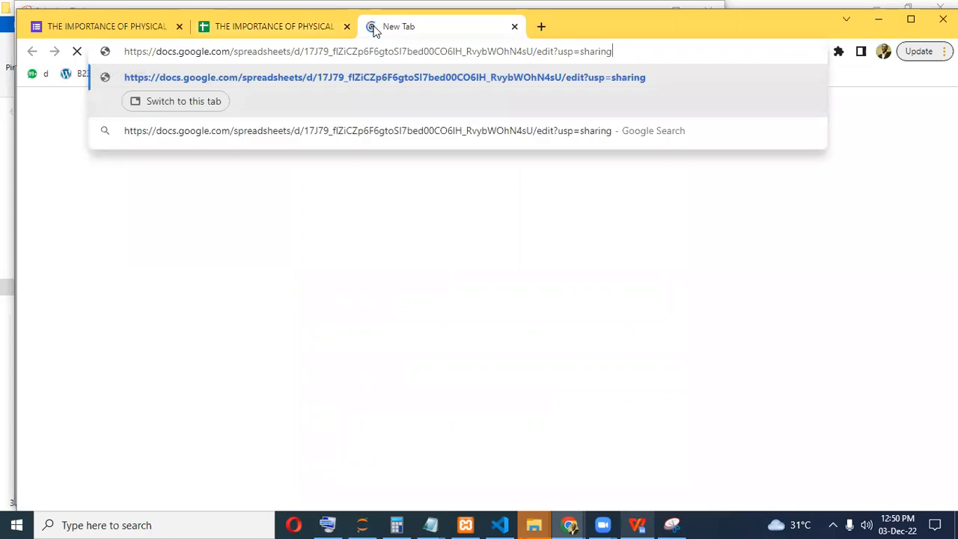
left_click(279, 29)
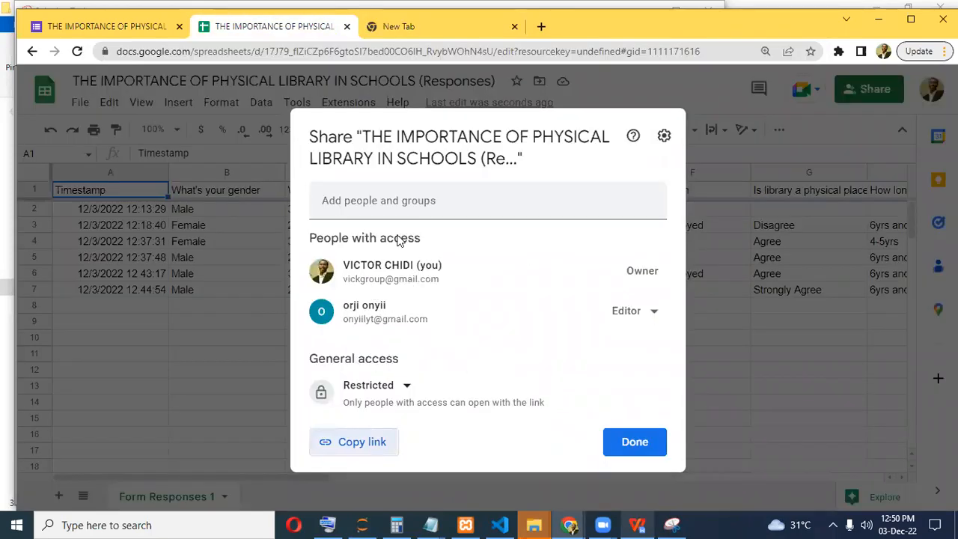
left_click(453, 200)
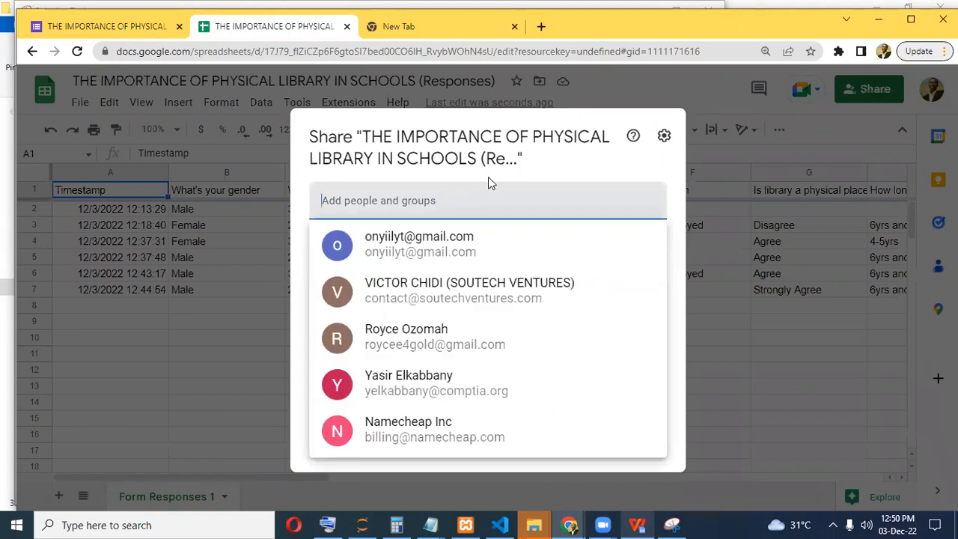
left_click(554, 163)
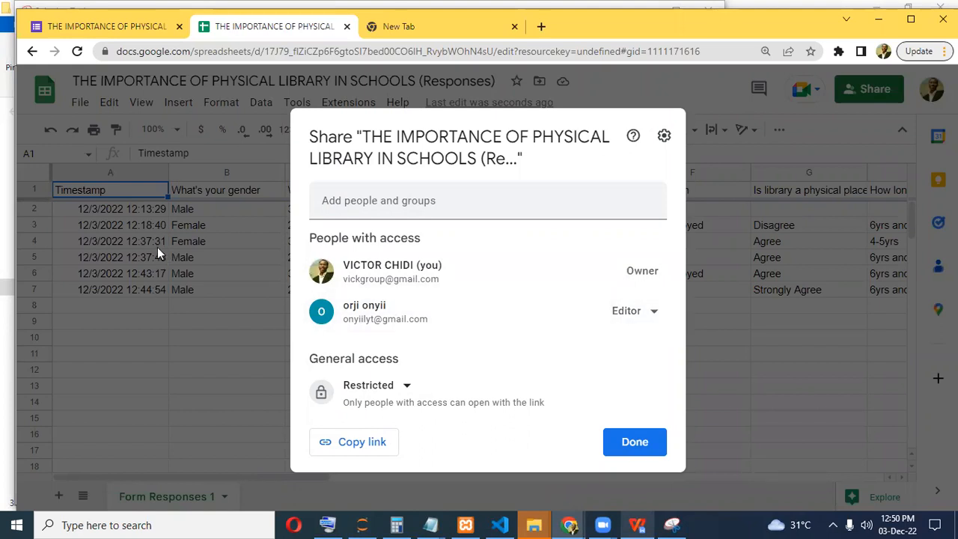
Check the collaborator's role, leave it as Editor, and close the sharing dialog.
left_click(655, 314)
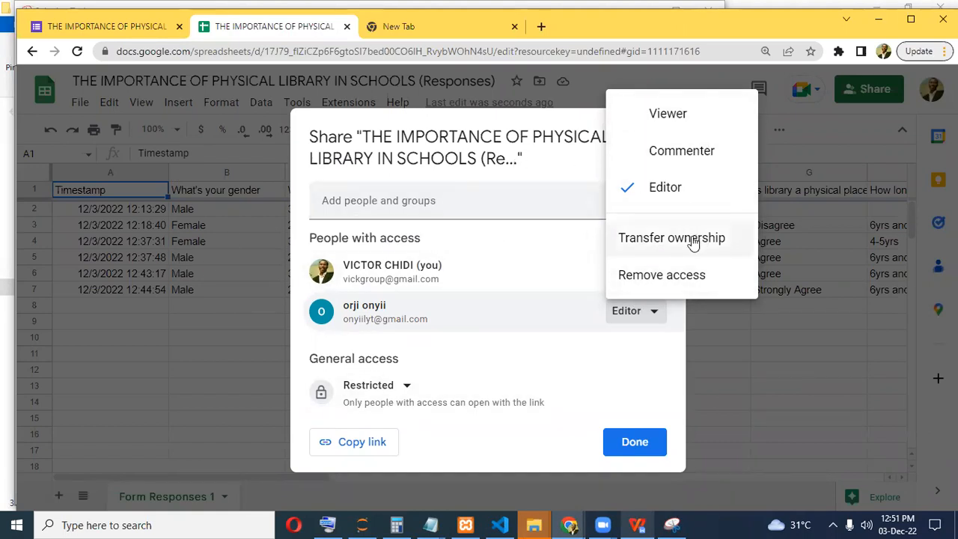
left_click(531, 244)
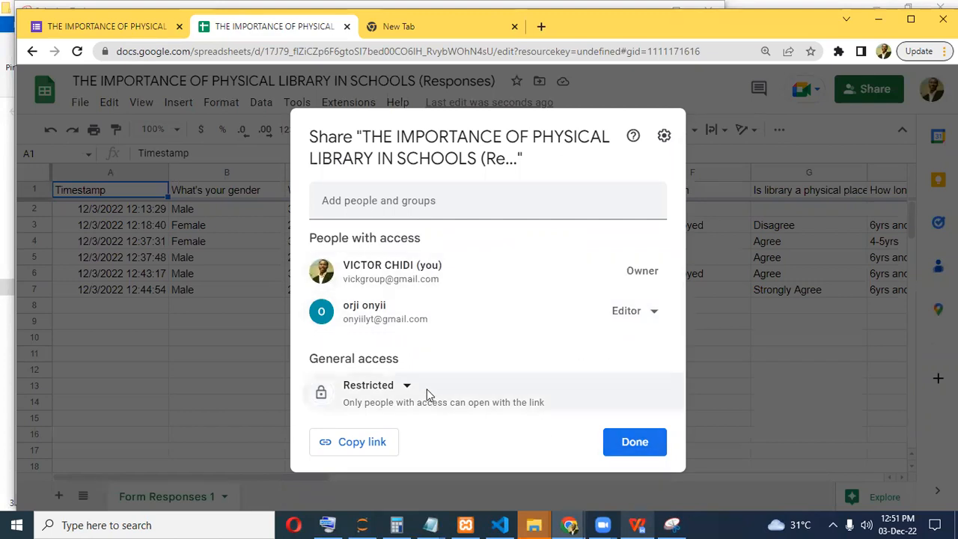
left_click(652, 315)
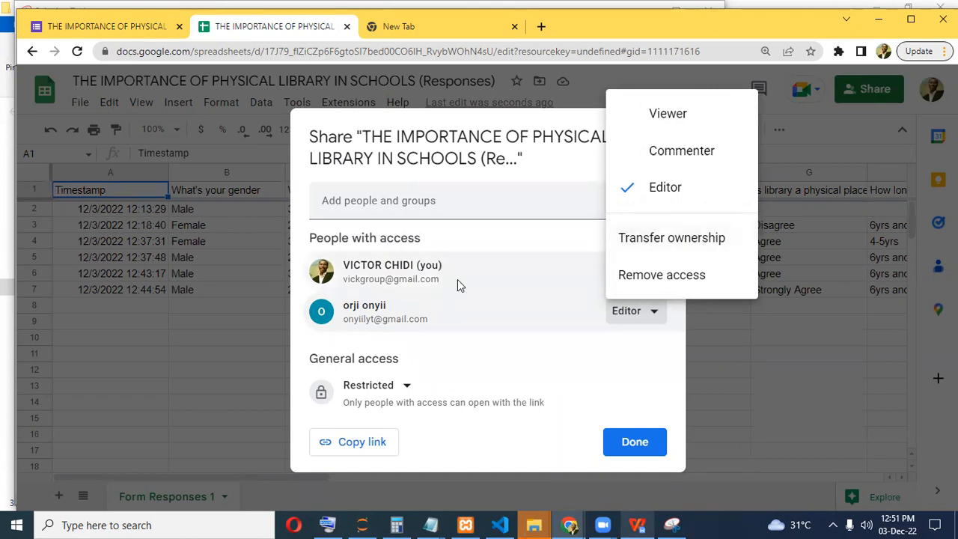
mouse_move(458, 280)
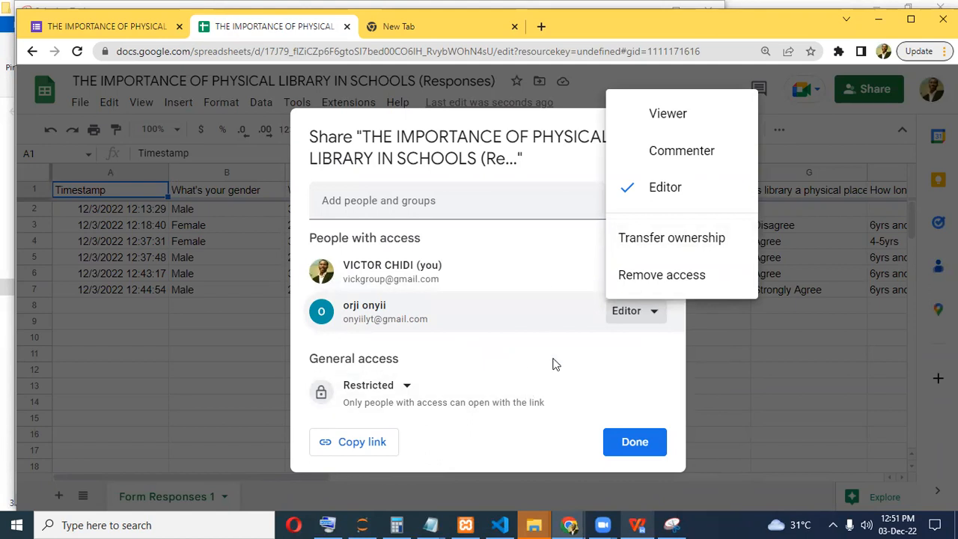
left_click(553, 355)
left_click(635, 442)
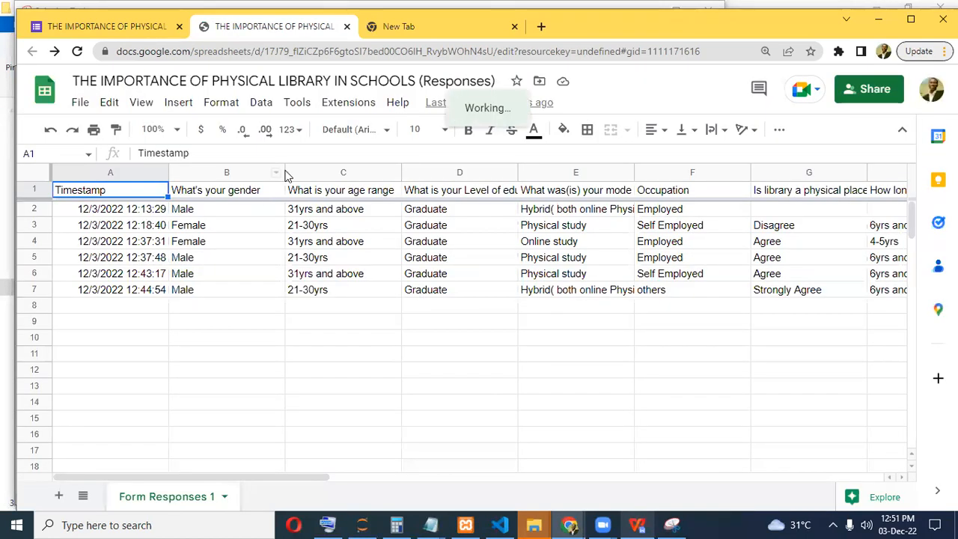
Narrow the gender and education level columns, close the extra tab, and start a Windows search.
left_click_drag(288, 174, 85, 158)
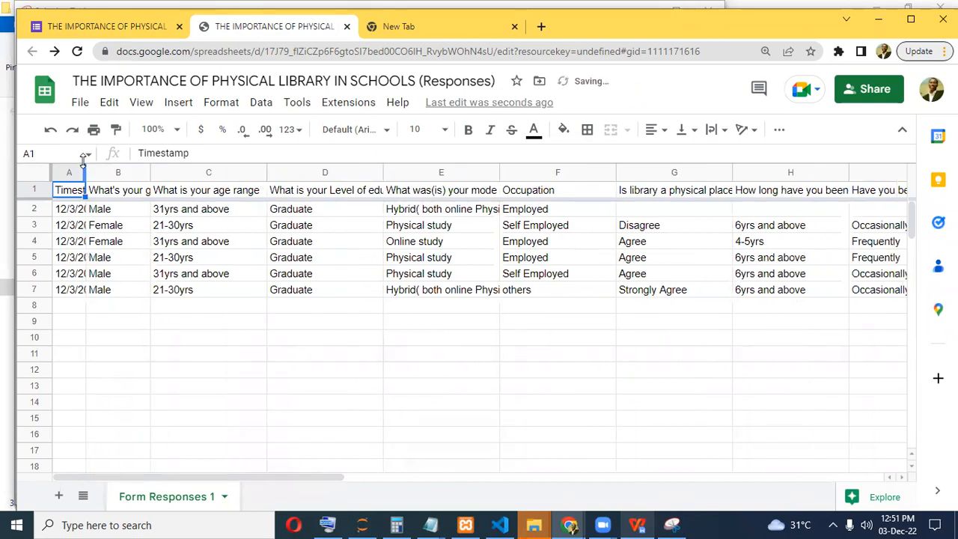
left_click_drag(382, 171, 367, 172)
left_click(466, 26)
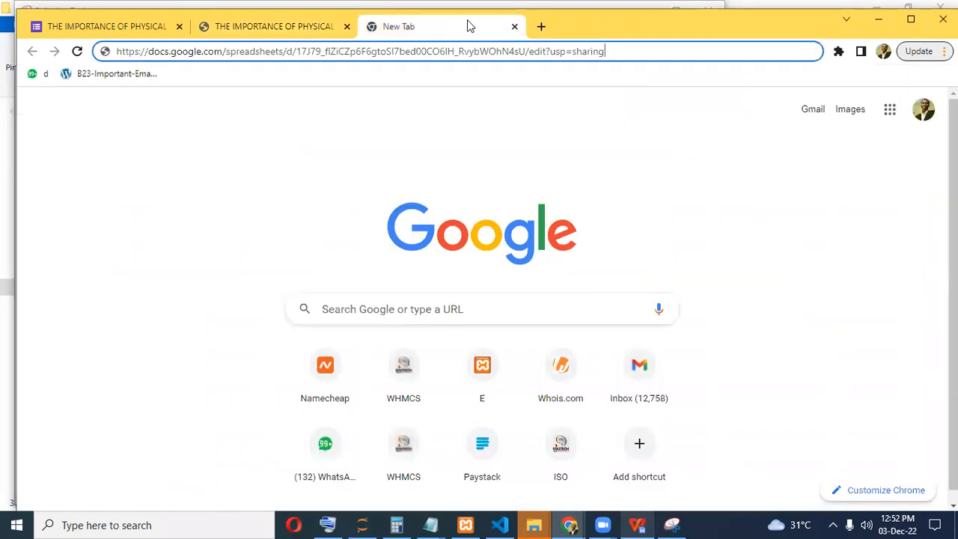
left_click(514, 26)
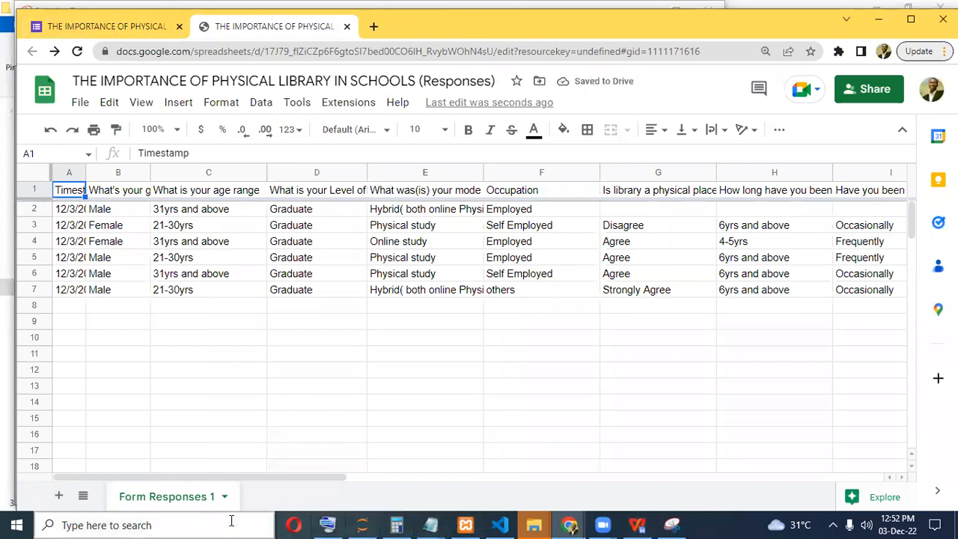
left_click(134, 524)
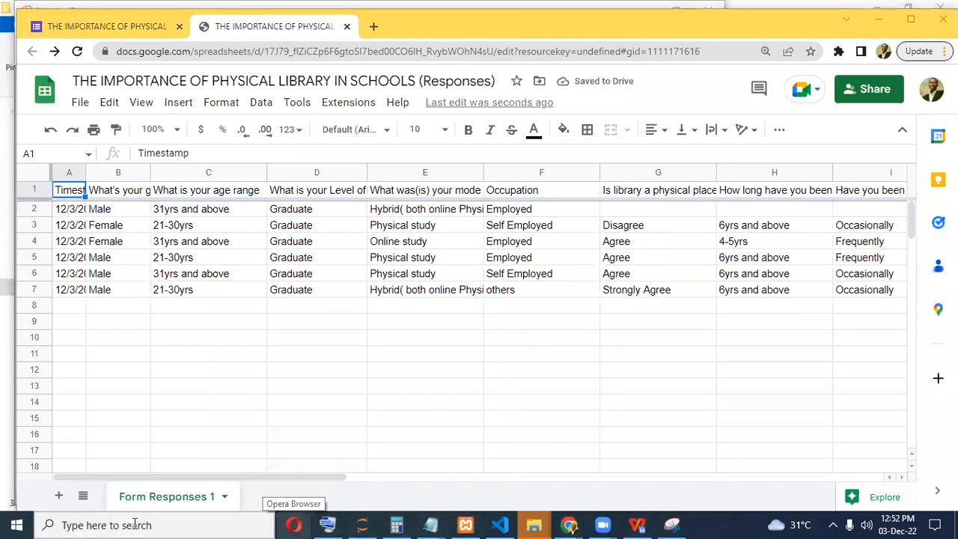
left_click(107, 523)
Launch SPSS from a 'spss' search, dismiss the welcome screen, and show the empty Variable View.
type("spss")
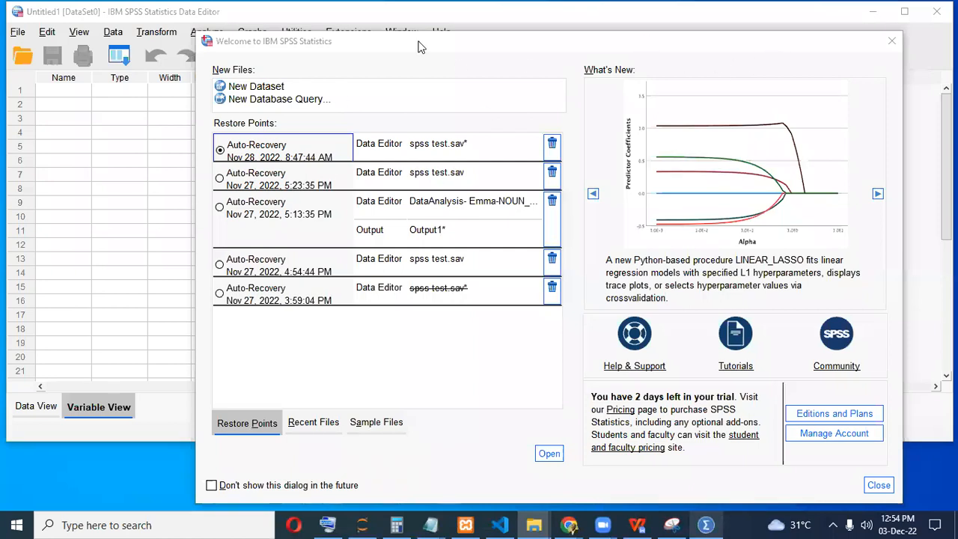
left_click(835, 50)
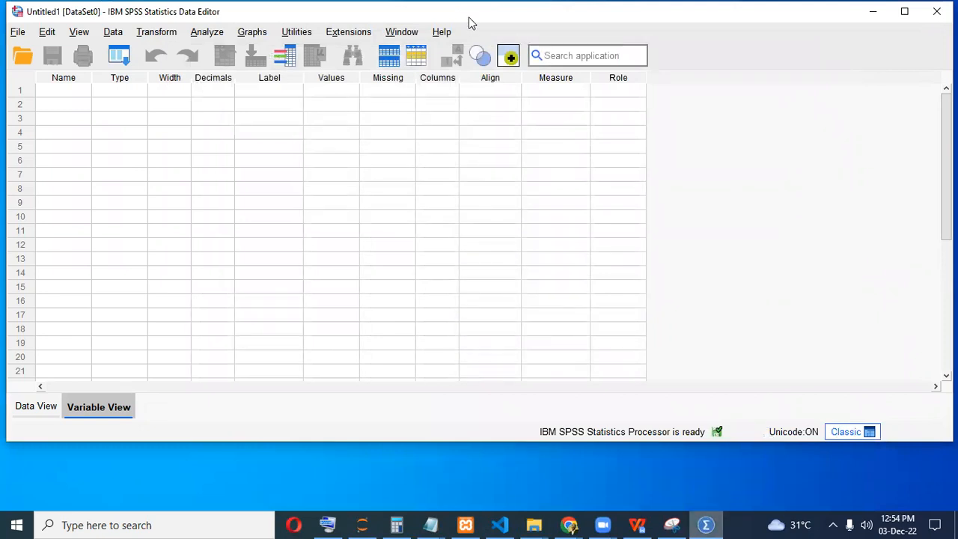
left_click_drag(472, 22, 505, 55)
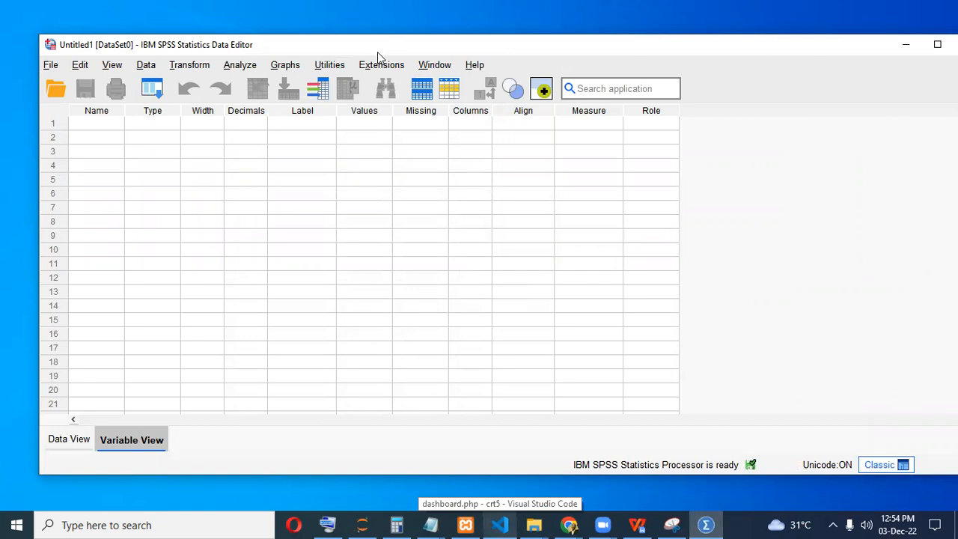
left_click_drag(377, 52, 386, 70)
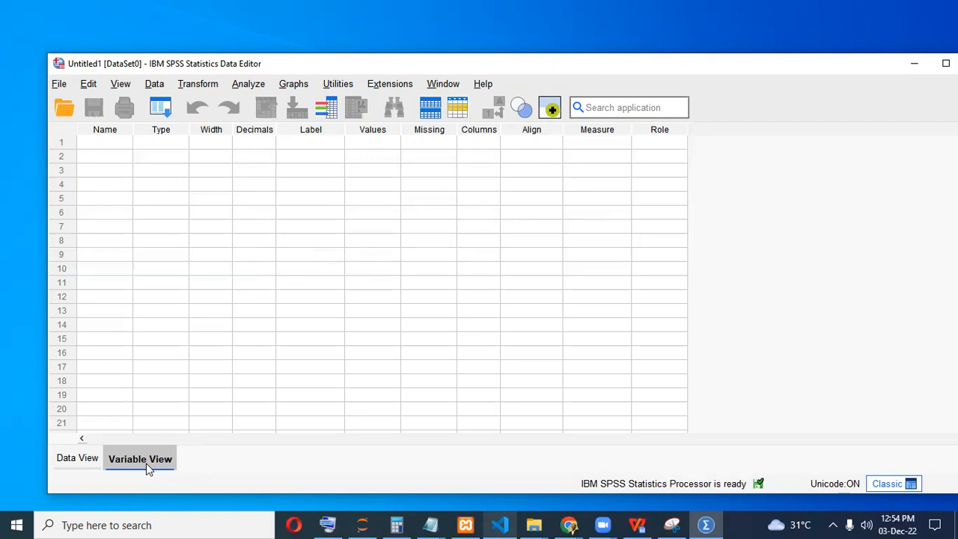
left_click(72, 460)
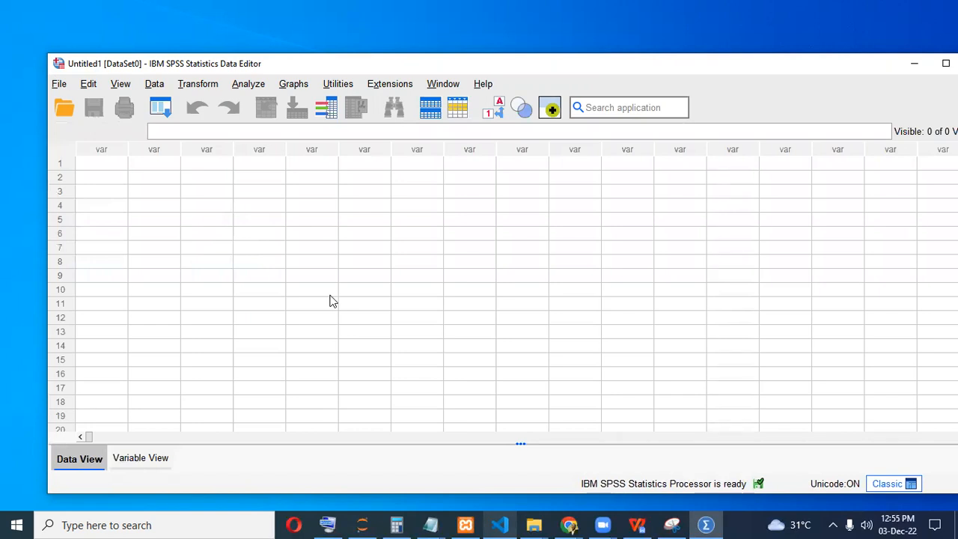
left_click(142, 458)
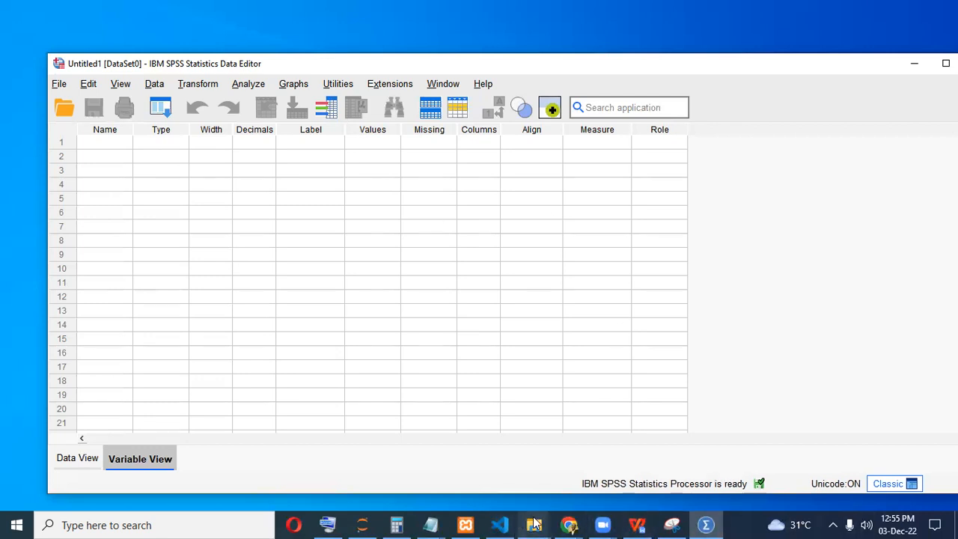
Switch between the responses spreadsheet and SPSS, then go to the form's Responses tab.
left_click(573, 524)
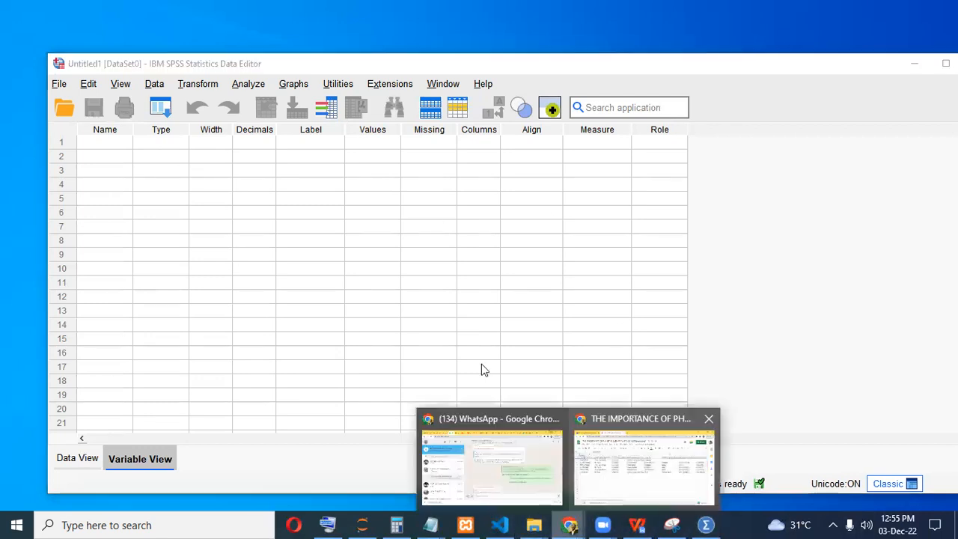
left_click(627, 465)
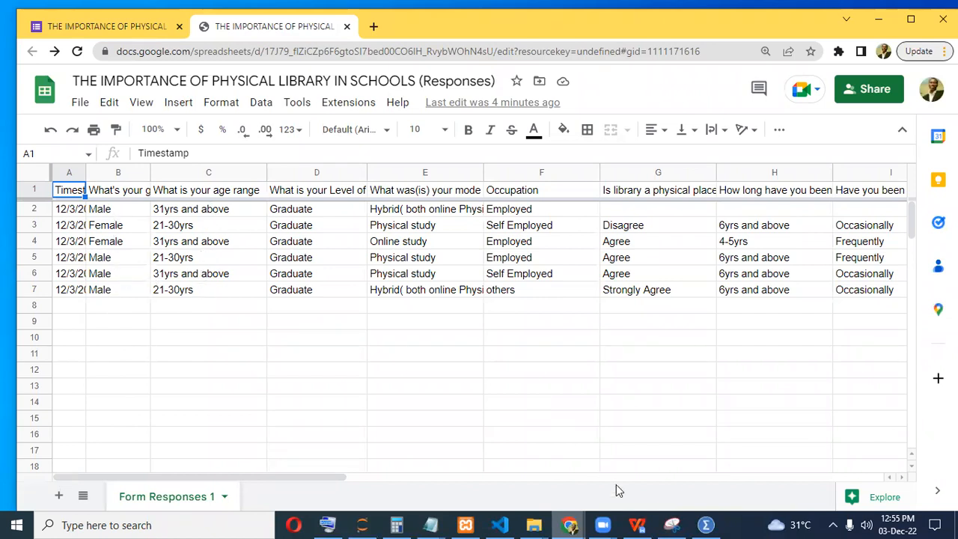
left_click(706, 524)
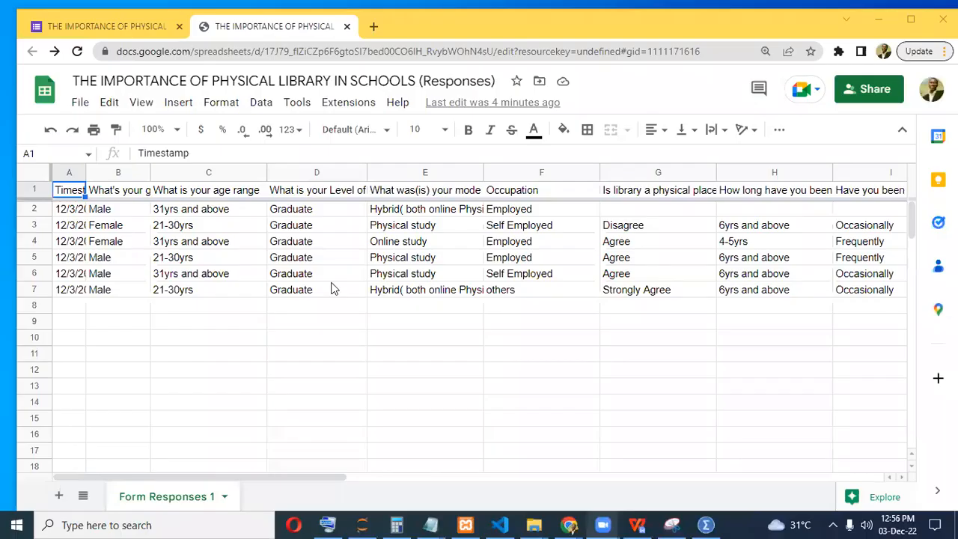
mouse_move(702, 523)
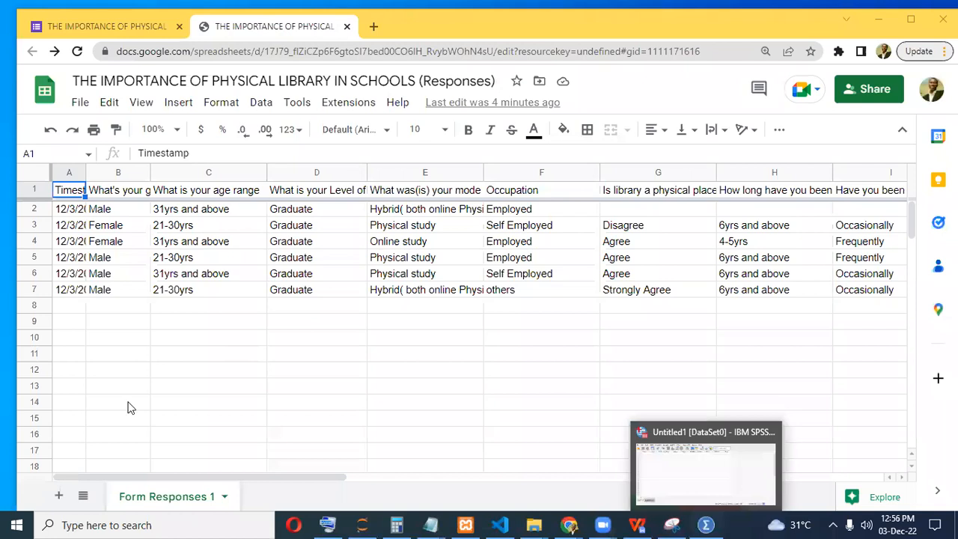
key("alt+Tab")
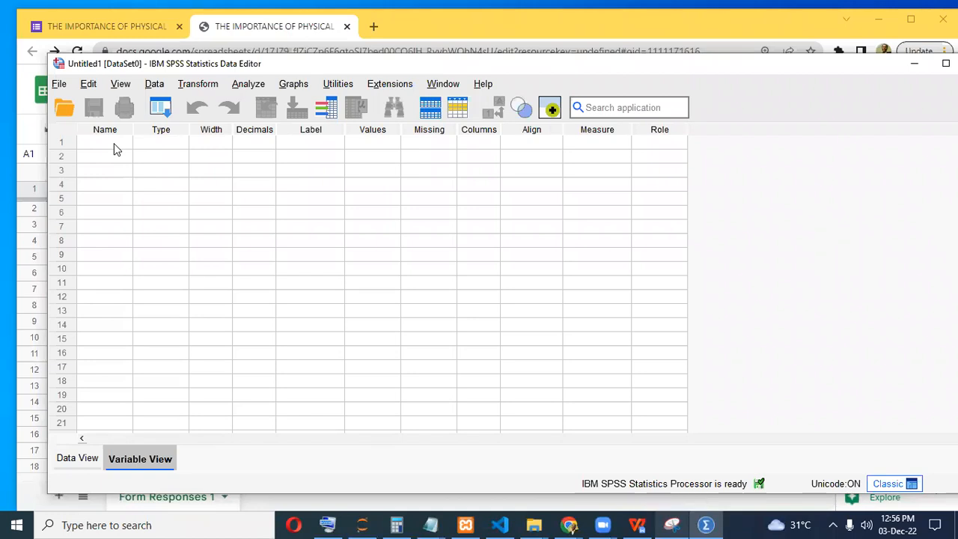
left_click(281, 28)
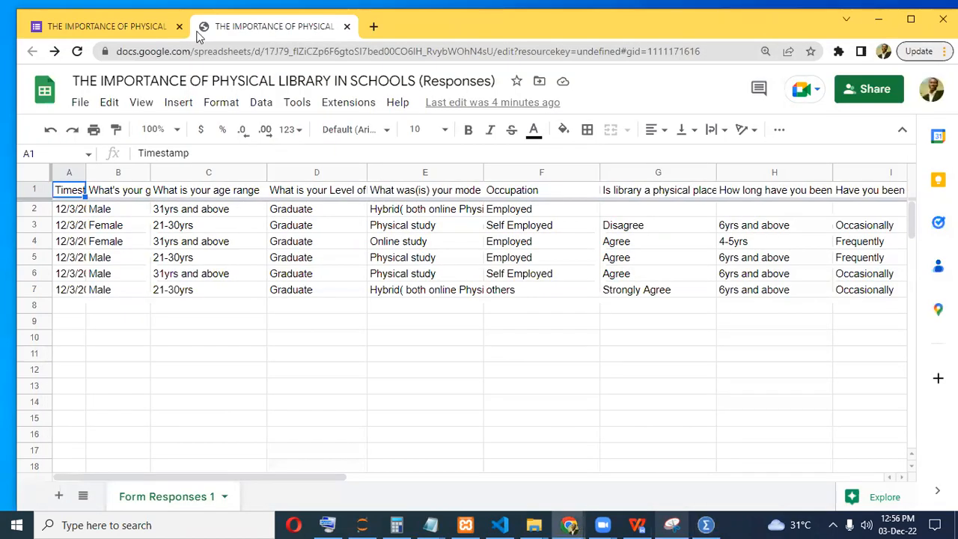
left_click(103, 26)
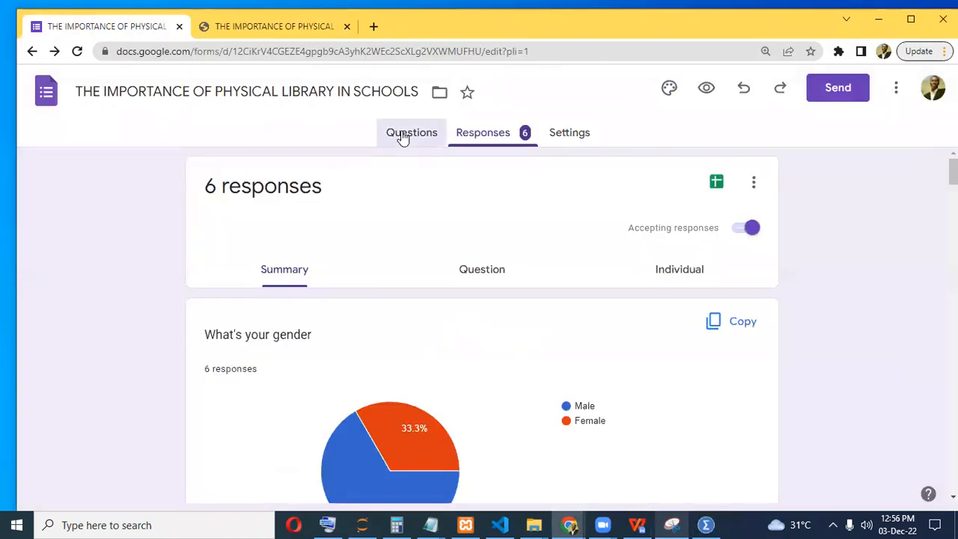
Copy the word 'gender' from the gender question title and switch to SPSS.
left_click(403, 137)
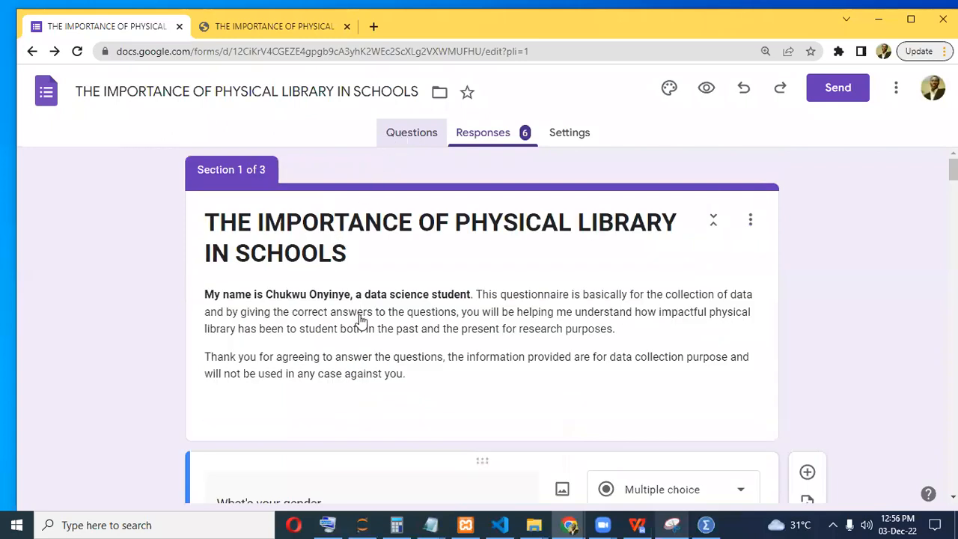
scroll(360, 315, "down", 2)
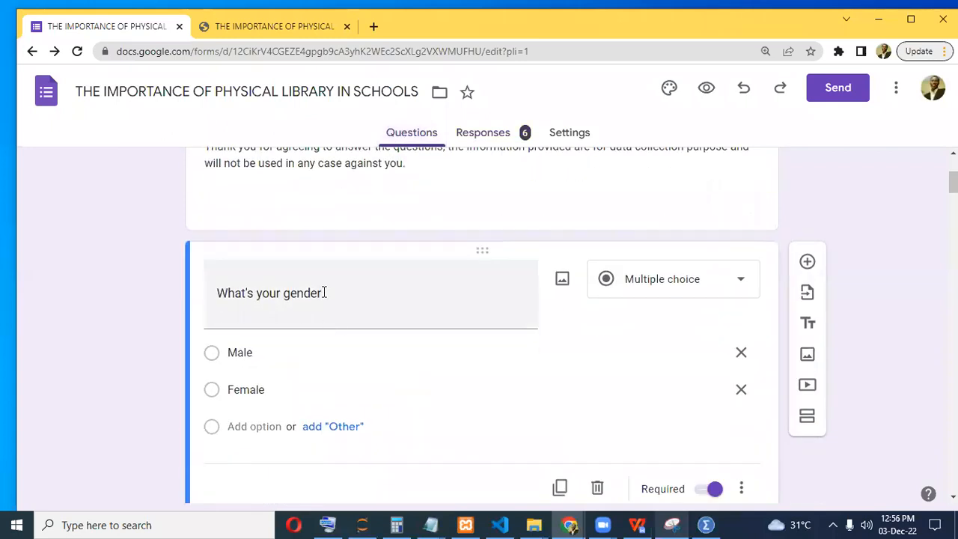
triple_click(285, 294)
left_click(286, 294)
left_click_drag(283, 294, 326, 294)
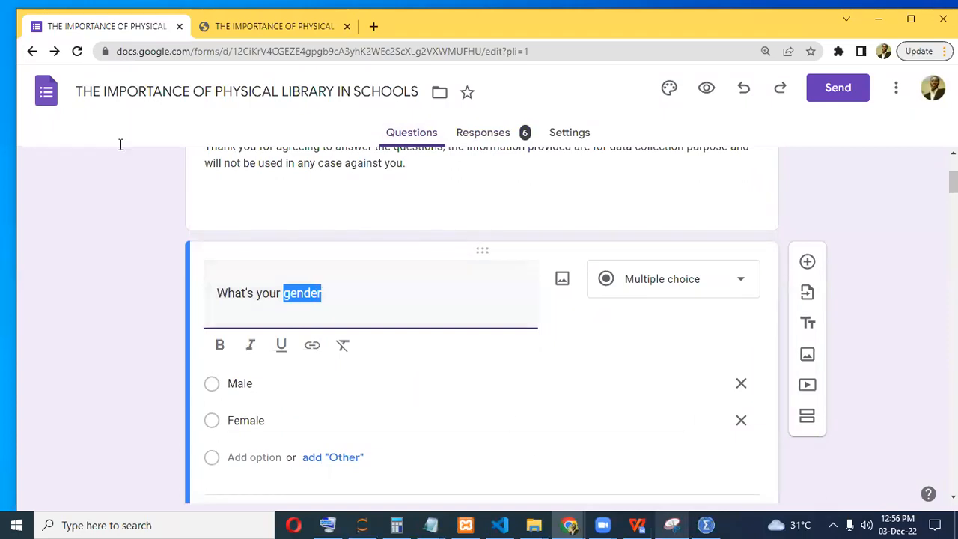
key("alt+Tab")
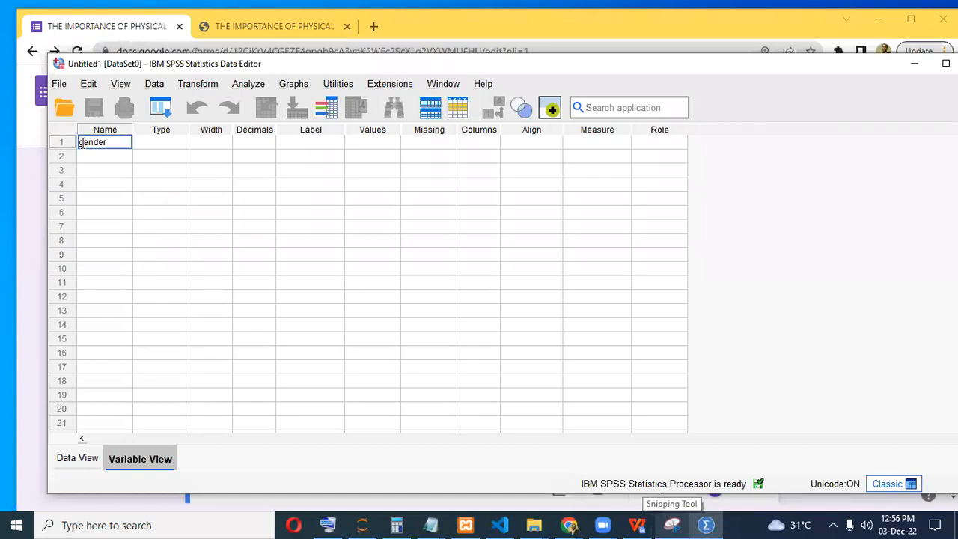
Capitalize the first variable name to 'Gender' and commit it with default attributes.
left_click(84, 143)
key("BackSpace")
type("G")
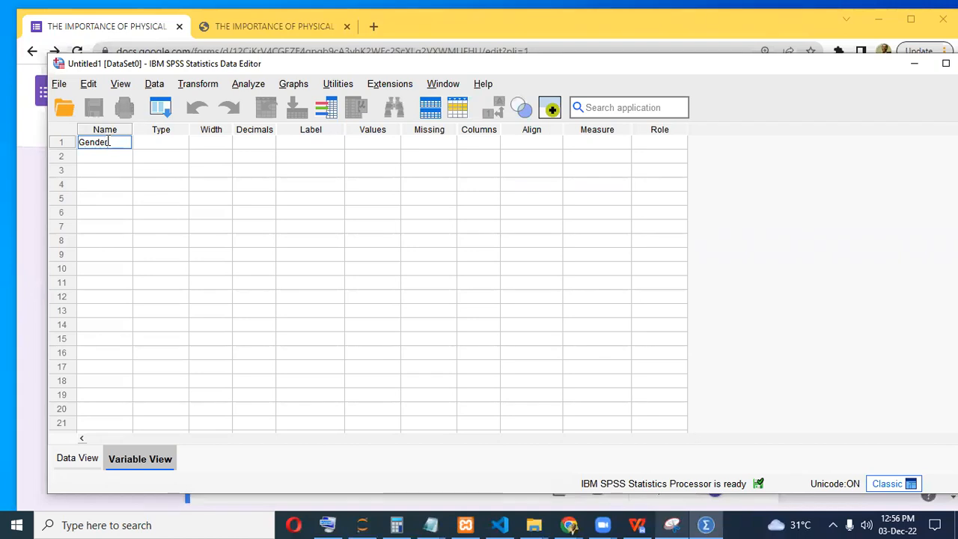
left_click(110, 156)
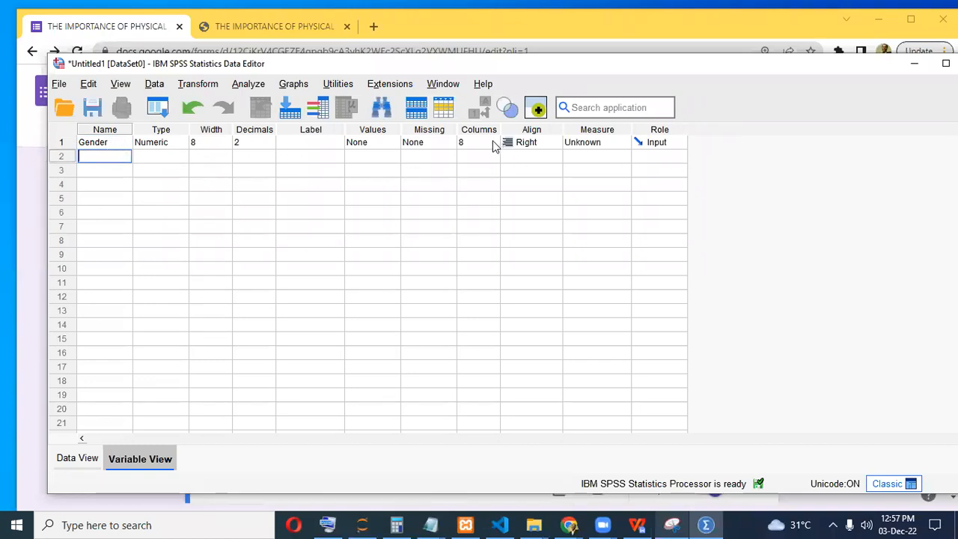
left_click(637, 524)
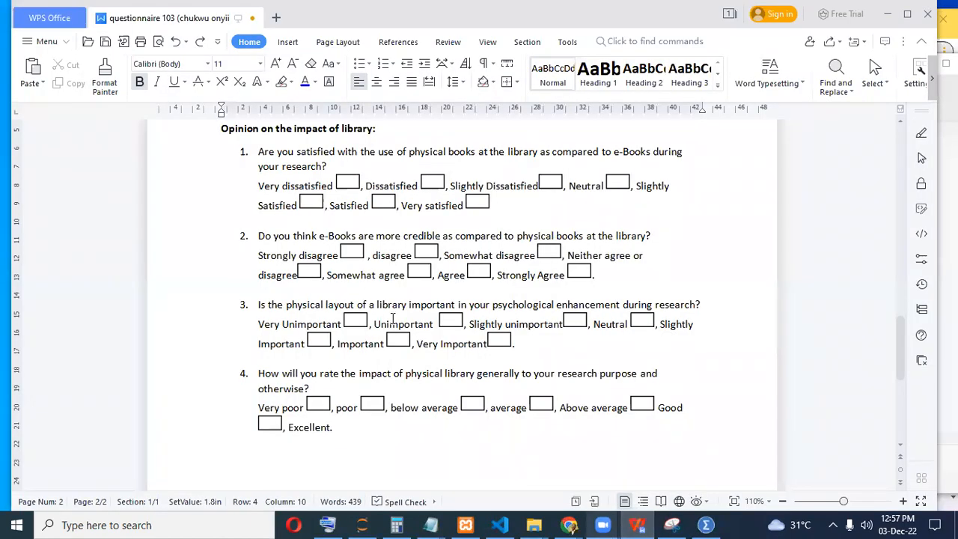
Name the second variable 'AgeRange' after the questionnaire's Age range question.
scroll(393, 319, "up", 20)
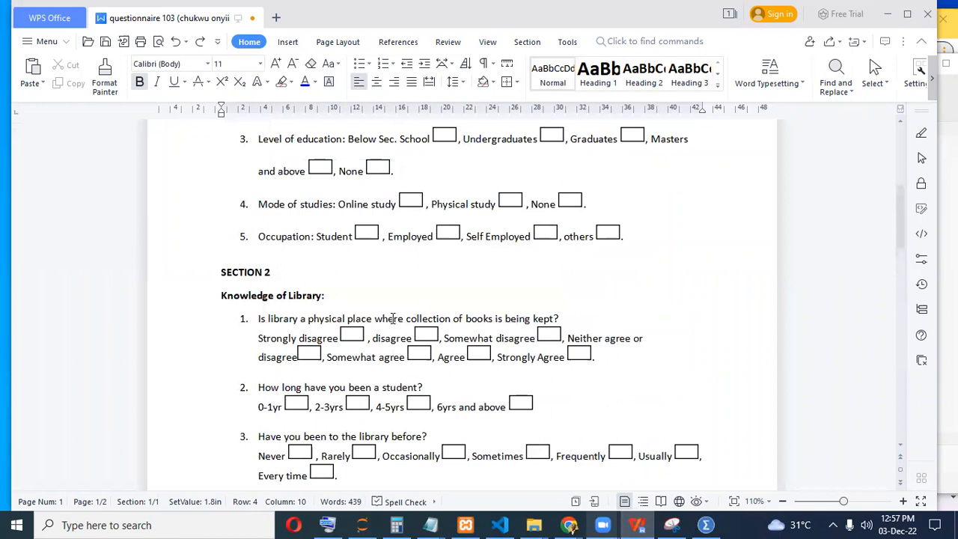
scroll(382, 319, "down", 2)
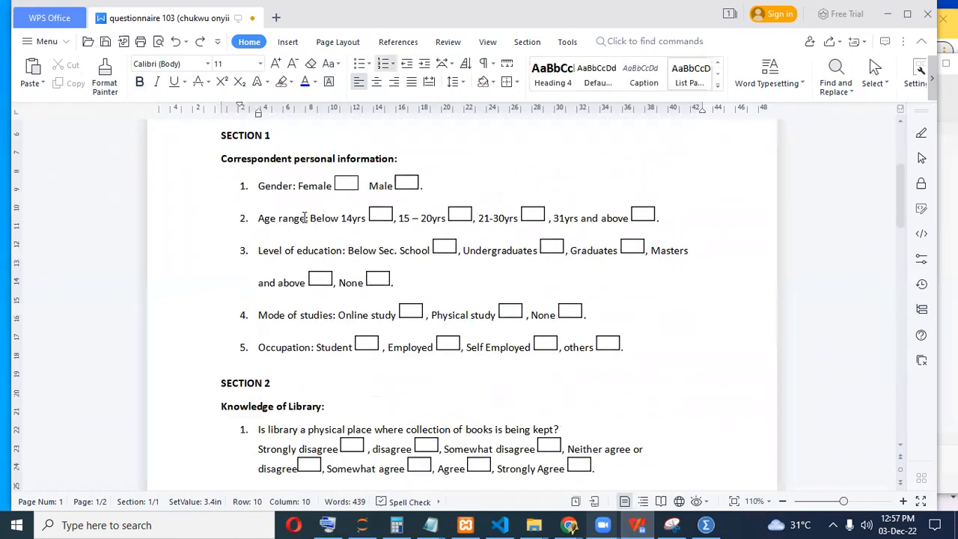
left_click_drag(305, 217, 259, 218)
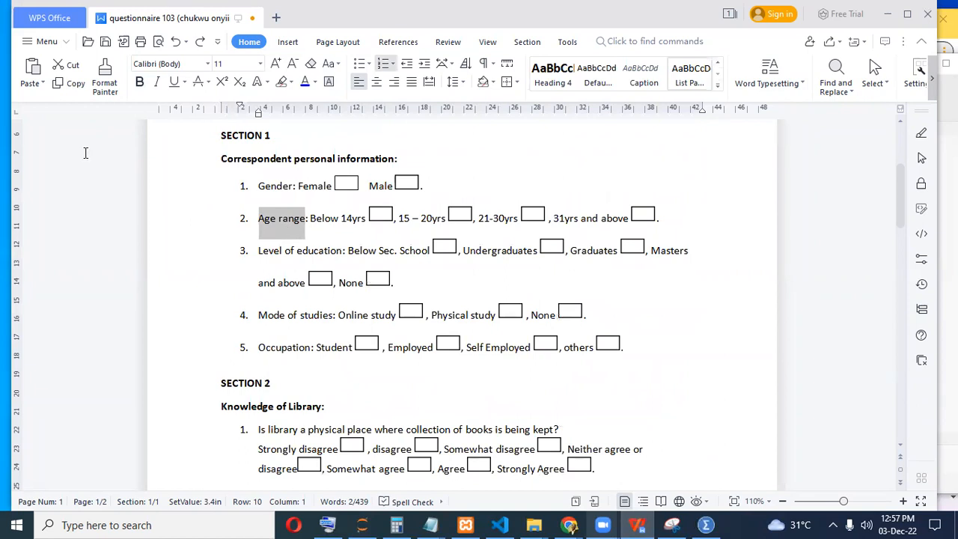
key("alt+Tab")
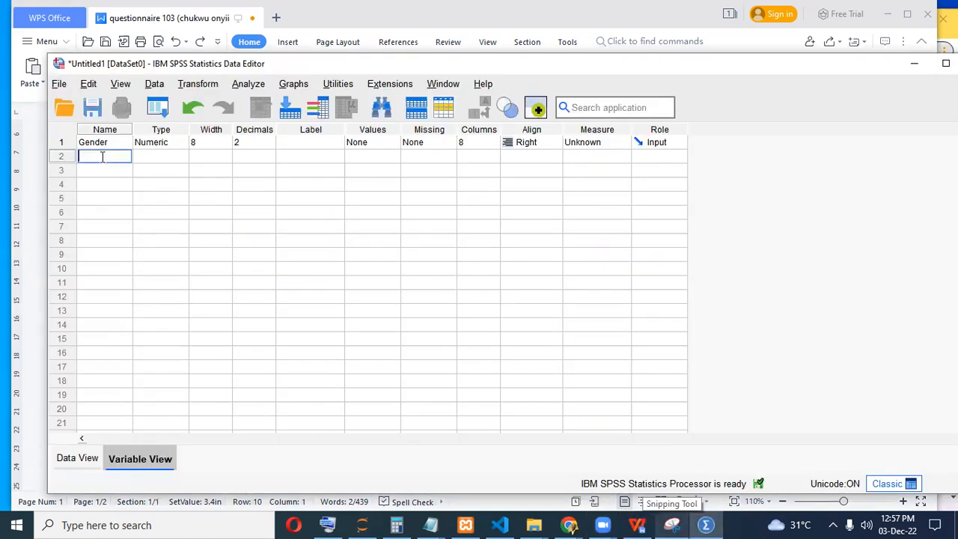
type("Age range")
key("Left")
key("Left")
key("Left")
key("Left")
key("Left")
key("BackSpace")
key("Delete")
type("R")
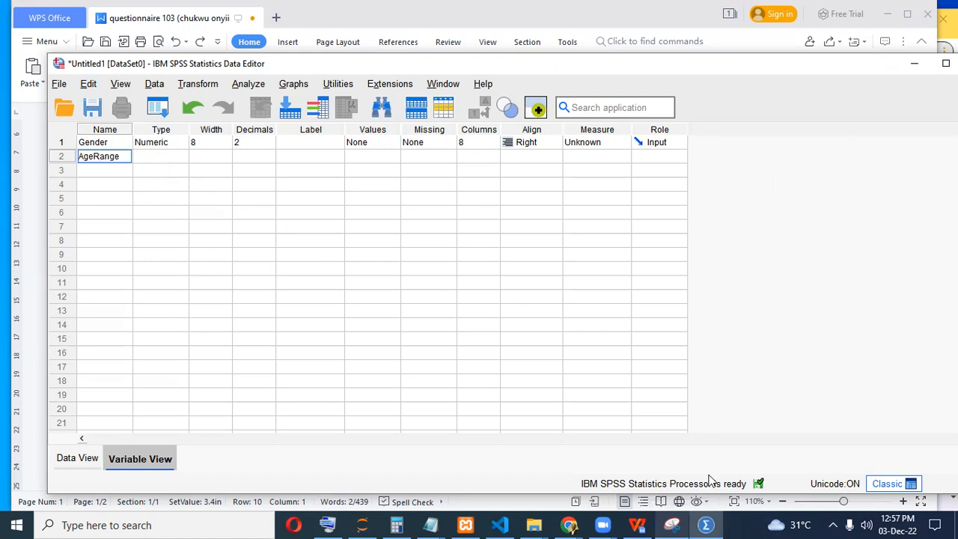
Paste 'Level of education' into row 3 and edit it to 'LevelofEducation'.
left_click(703, 524)
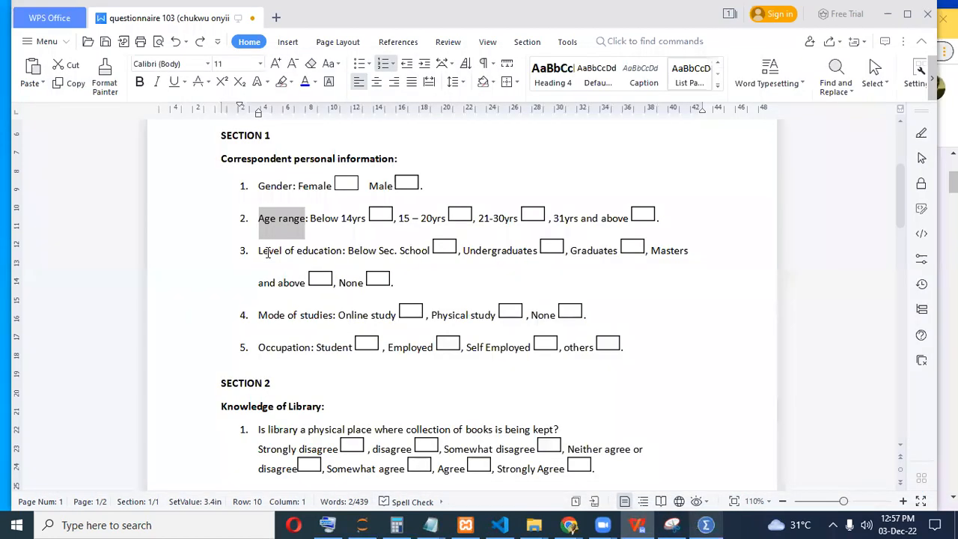
left_click_drag(259, 251, 345, 251)
key("ctrl+c")
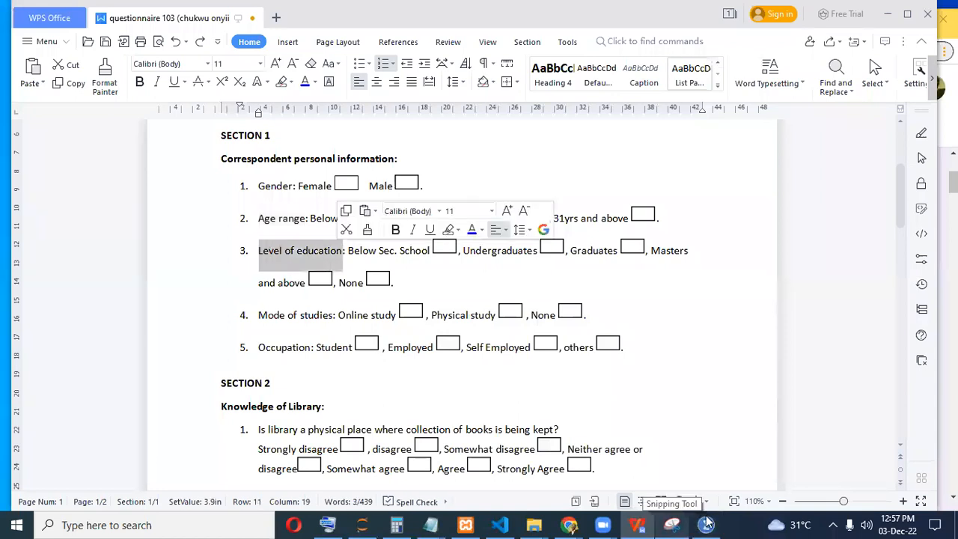
left_click(706, 524)
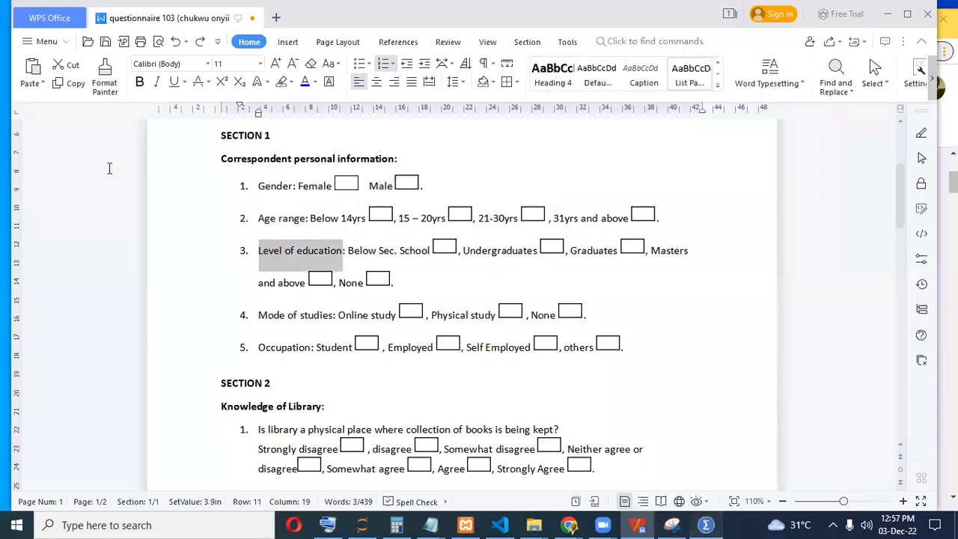
double_click(112, 171)
key("ctrl+v")
left_click(111, 172)
key("BackSpace")
key("BackSpace")
key("BackSpace")
key("BackSpace")
key("Delete")
type("E")
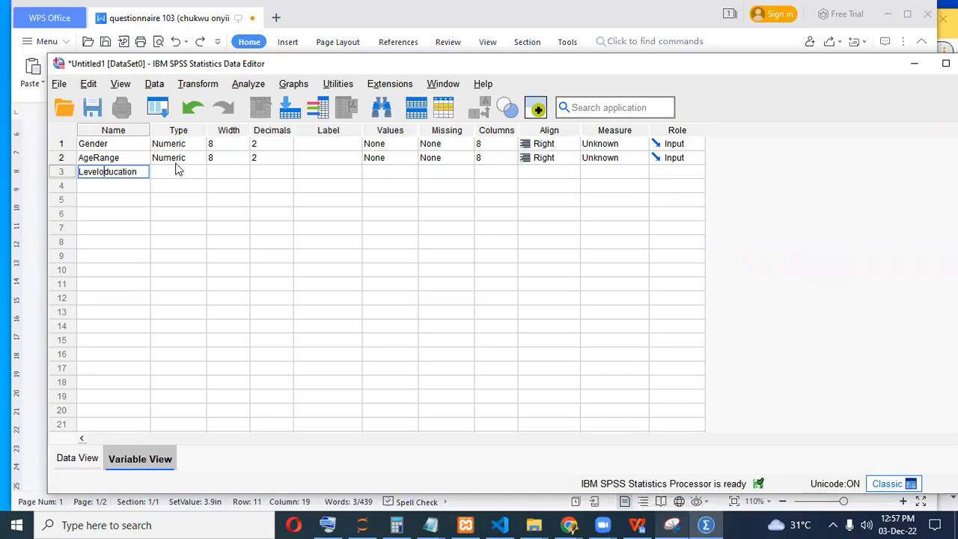
type("Ef")
key("Return")
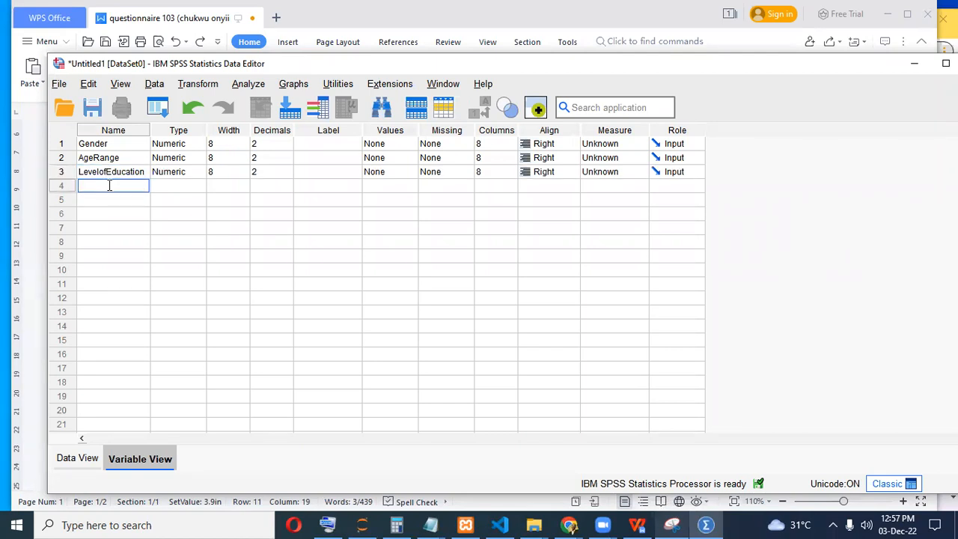
Copy 'Mode of studies' from the questionnaire and enter it as ModeofStudies in row 4.
left_click(706, 524)
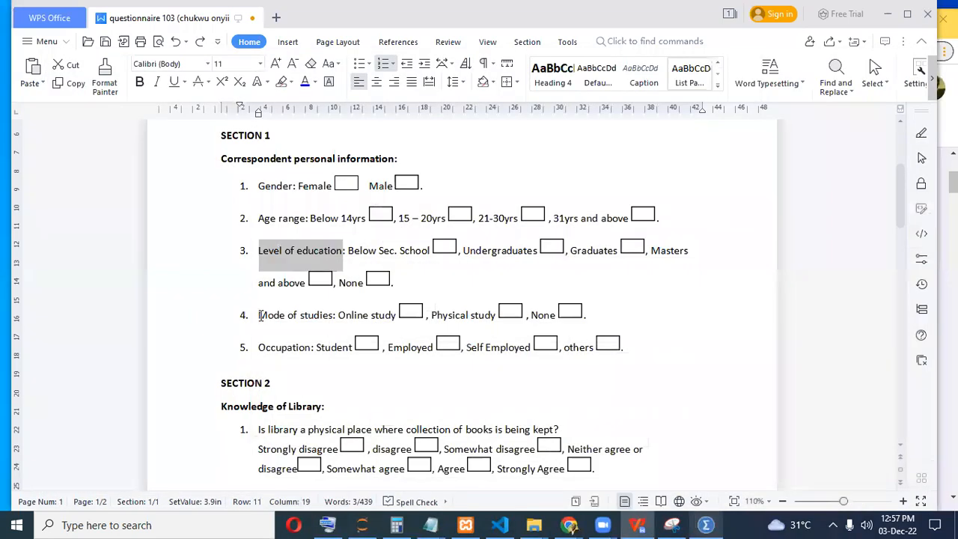
left_click_drag(259, 316, 335, 315)
key("ctrl+c")
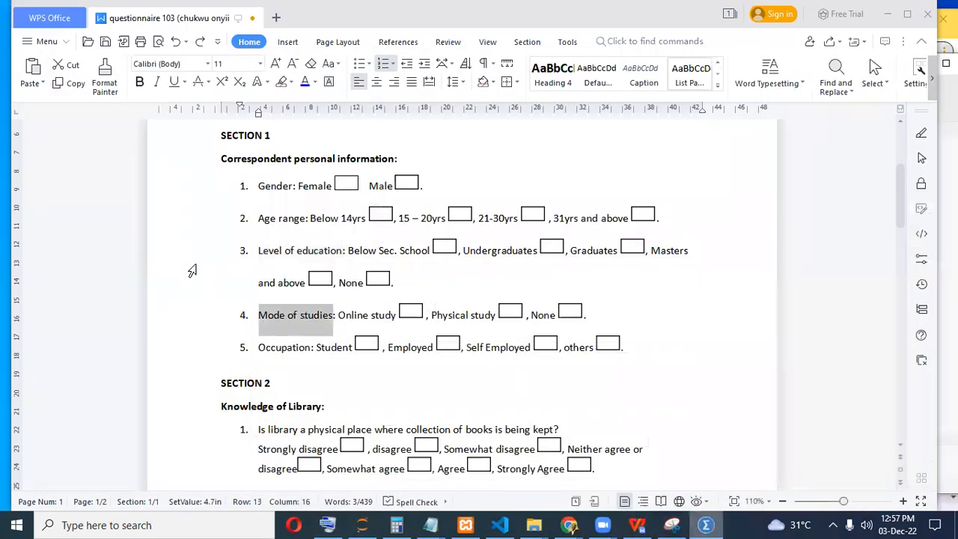
left_click(706, 525)
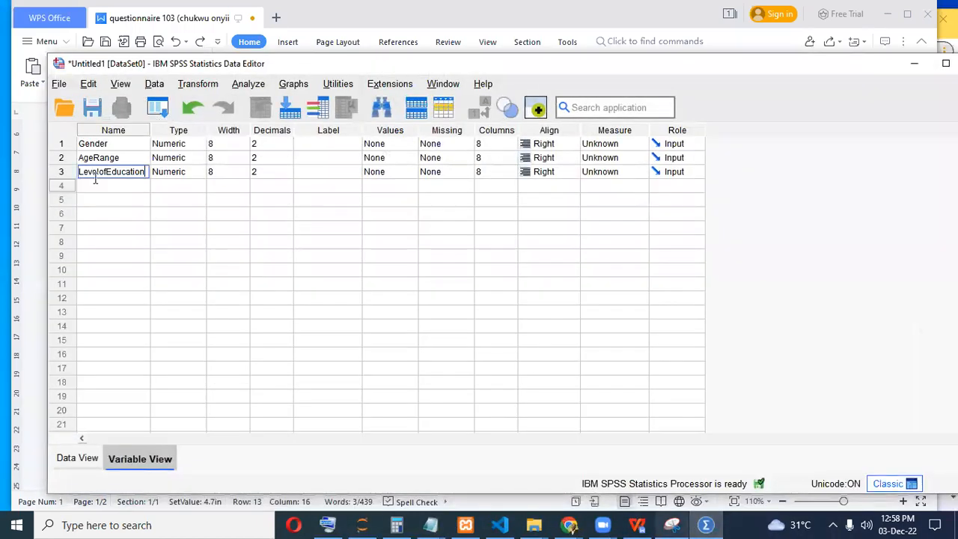
left_click(94, 185)
key("ctrl+v")
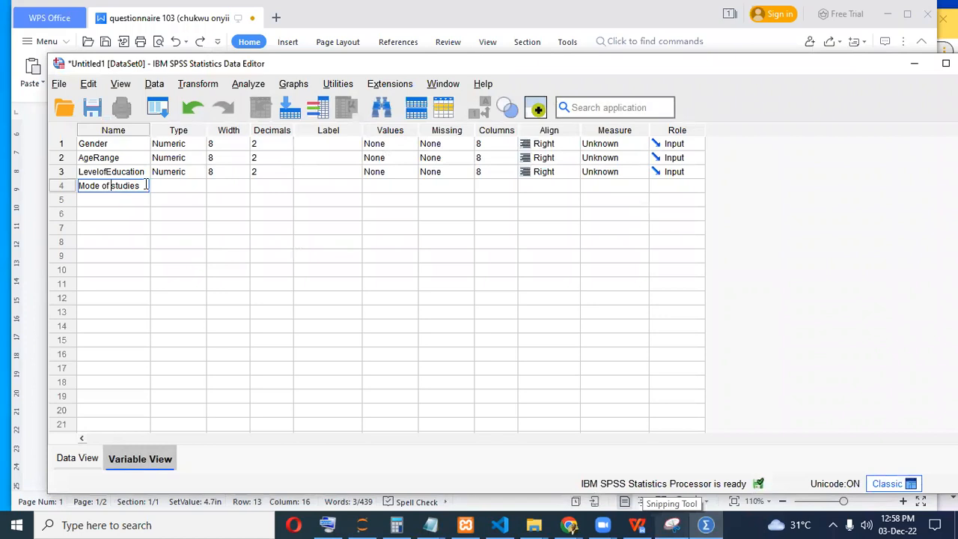
key("Left")
key("Left")
key("Left")
key("Left")
key("Left")
key("Left")
key("Left")
key("BackSpace")
key("Left")
key("Left")
key("BackSpace")
key("Right")
key("Right")
key("Delete")
type("S")
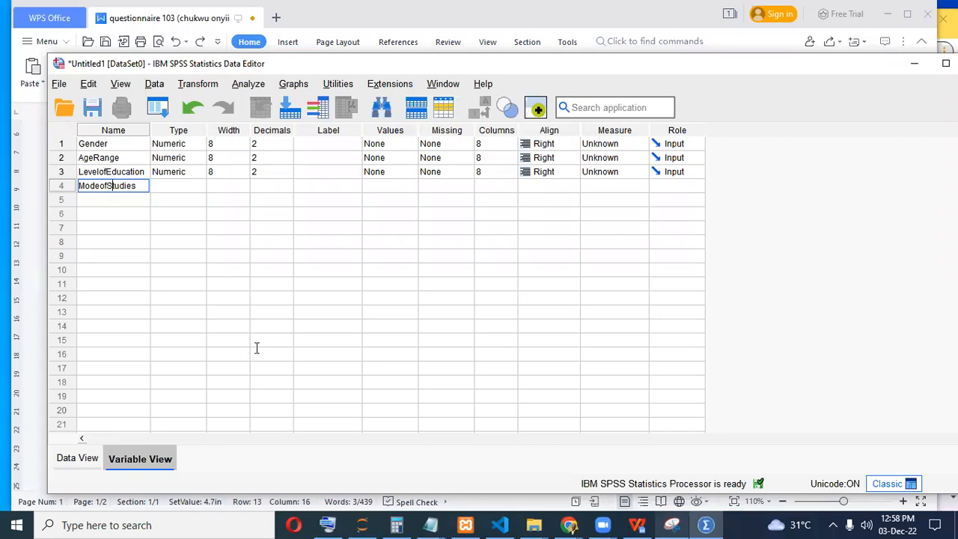
Enter Occupation as the row 5 variable name, then return to the questionnaire.
key("alt+Tab")
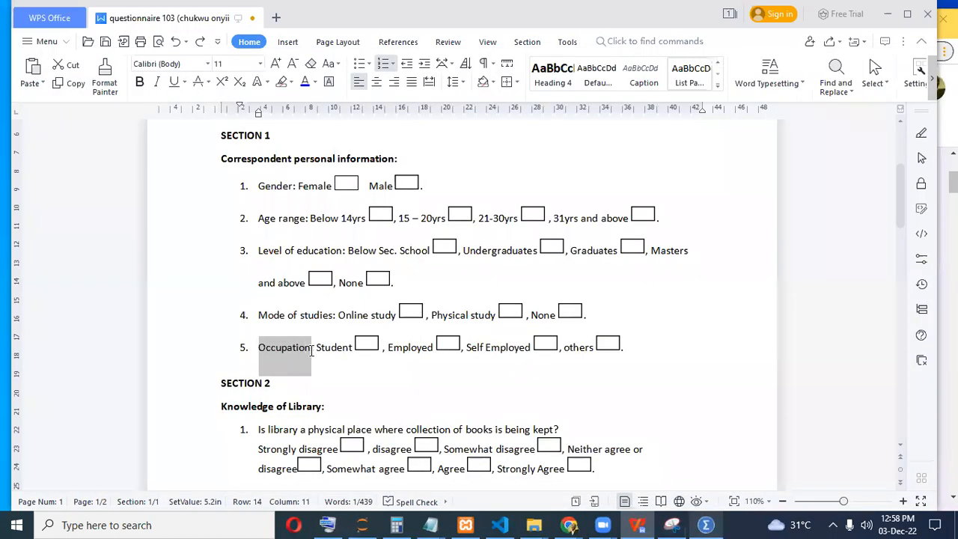
left_click(704, 524)
type("Occupation")
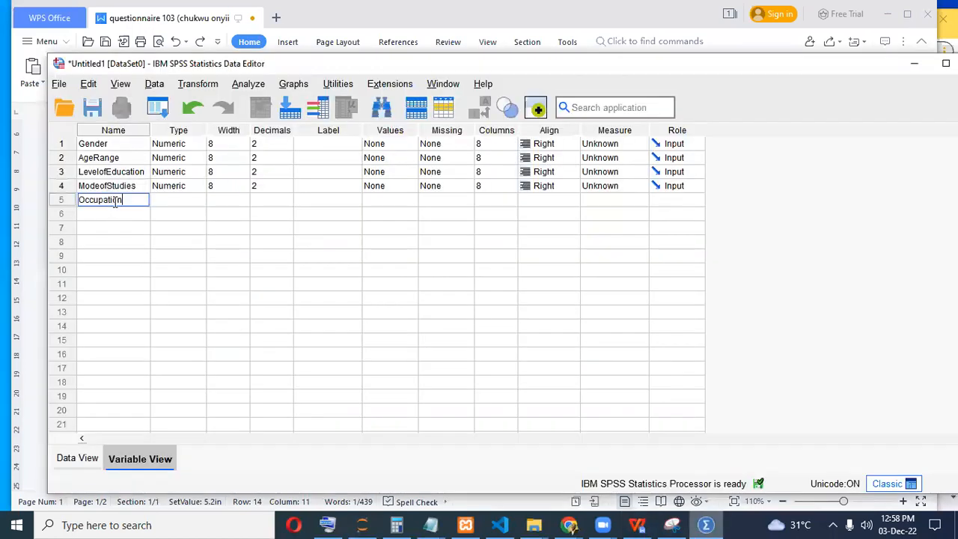
left_click(712, 524)
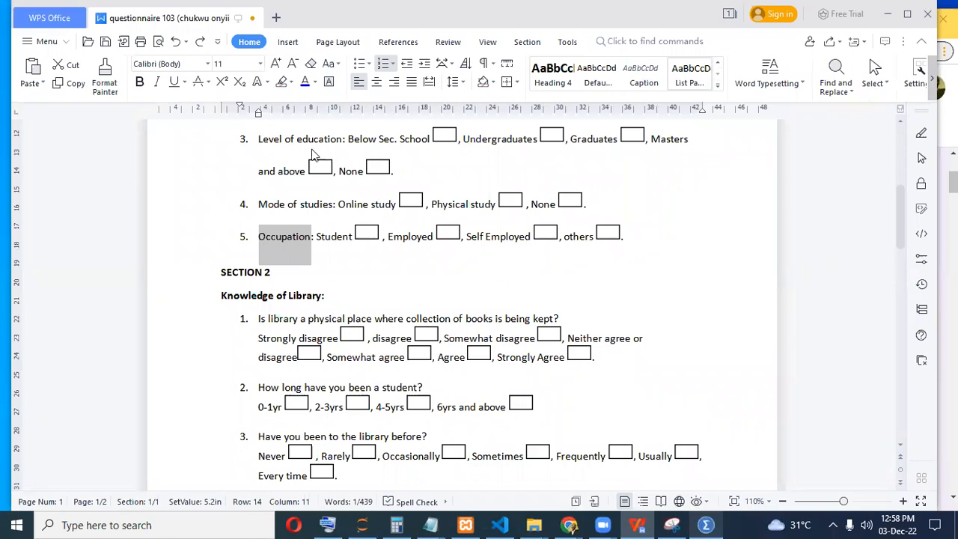
key("alt+Tab")
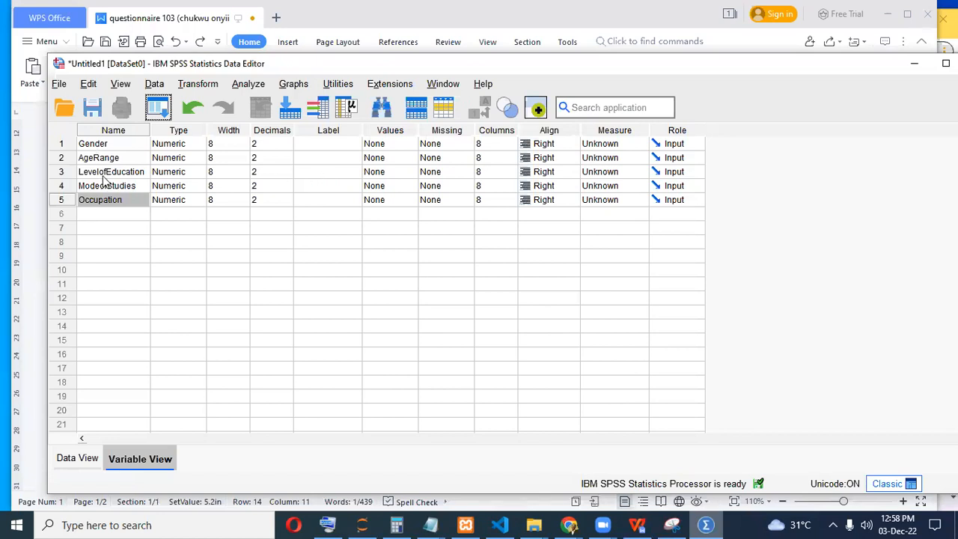
left_click(711, 524)
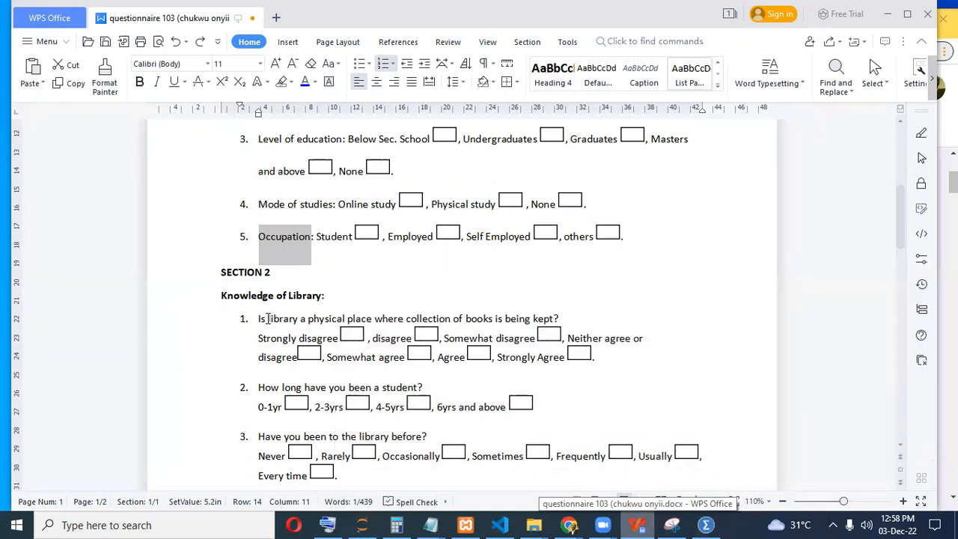
Paste 'library a physical place' into row 6's name and strip its spaces, capitalising Physical and Place.
left_click_drag(366, 318, 268, 318)
key("ctrl+c")
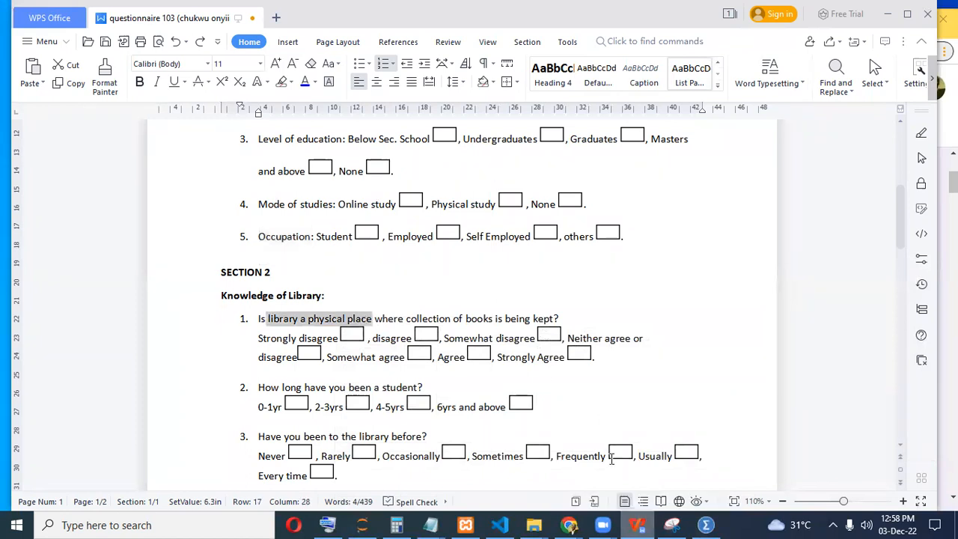
left_click(637, 525)
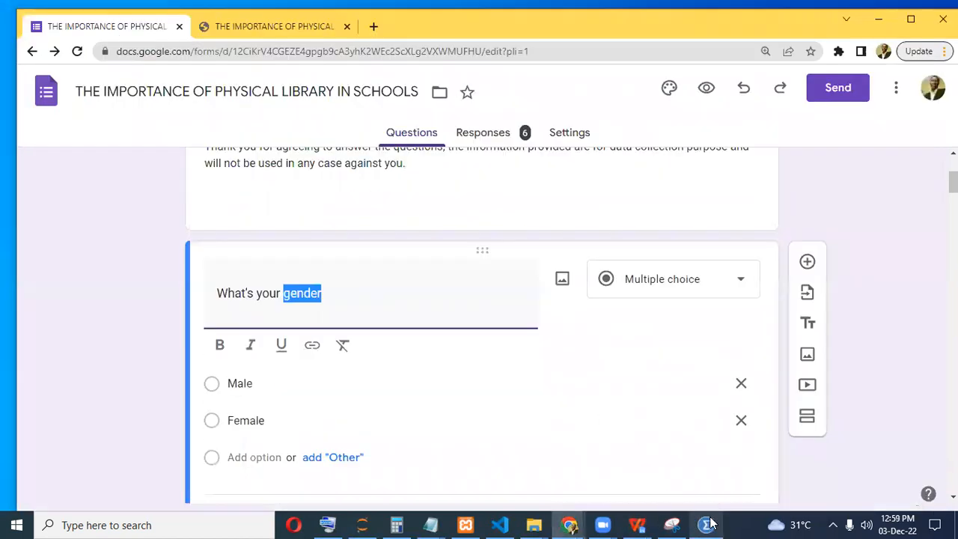
left_click(706, 524)
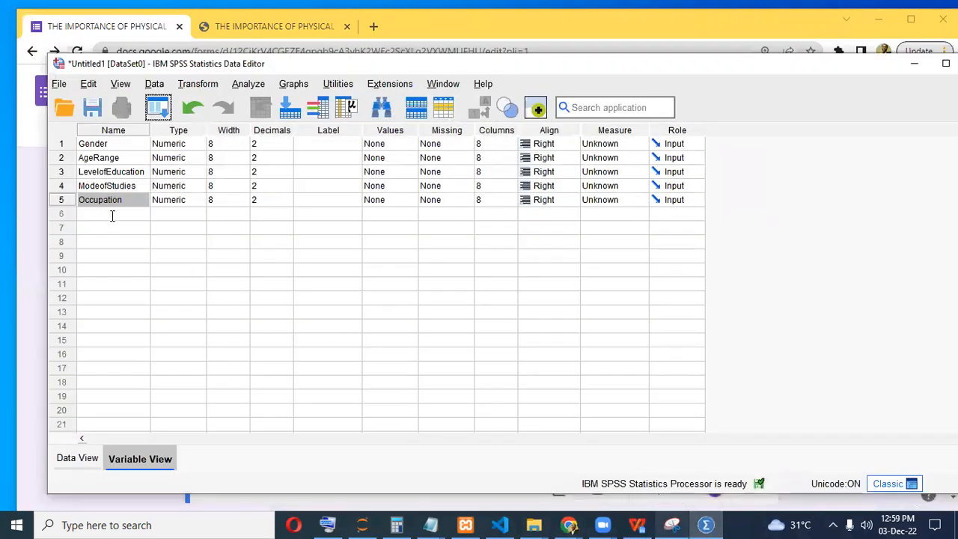
left_click(113, 215)
key("ctrl+v")
key("BackSpace")
key("Left")
key("BackSpace")
key("Right")
key("Delete")
type("P")
key("Right")
key("Right")
key("Right")
key("Right")
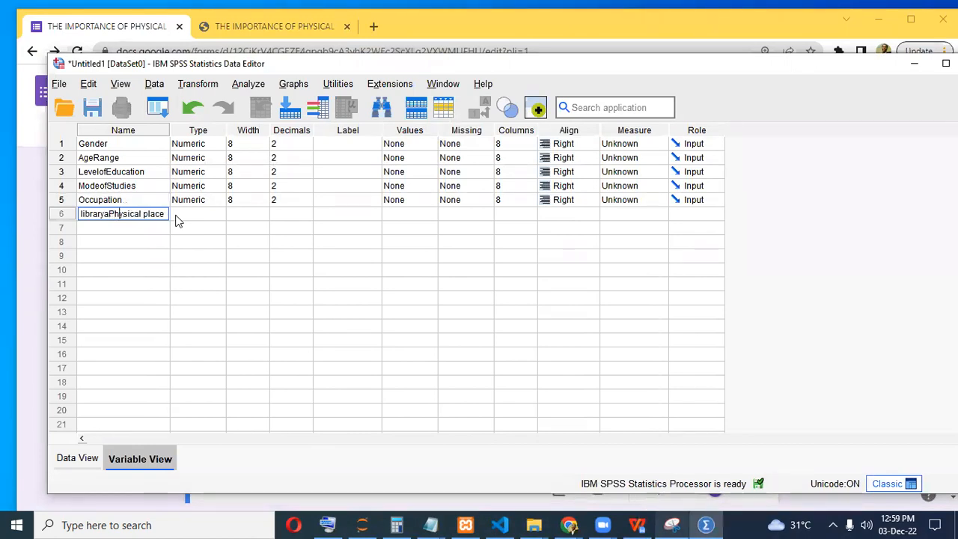
key("Right")
key("Right")
key("Right")
key("BackSpace")
key("Delete")
type("P")
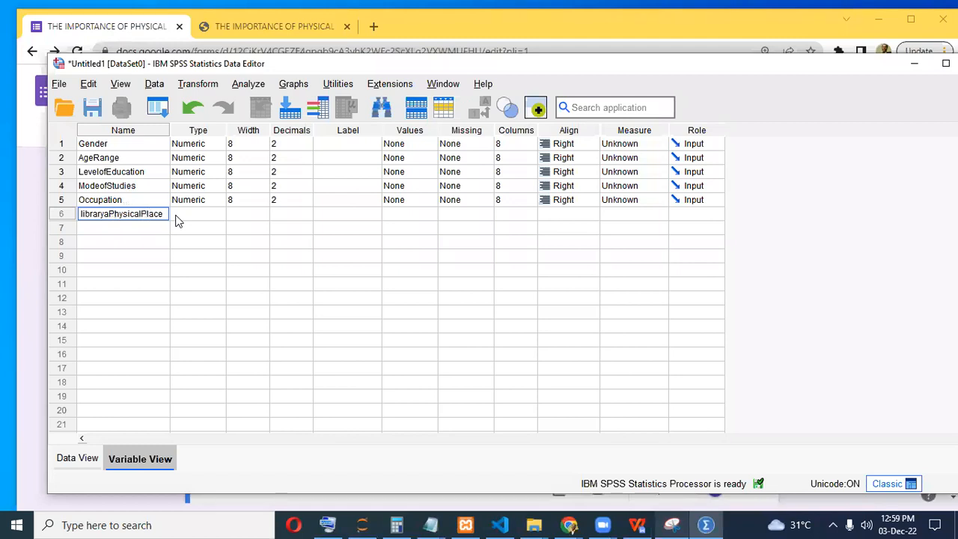
key("Return")
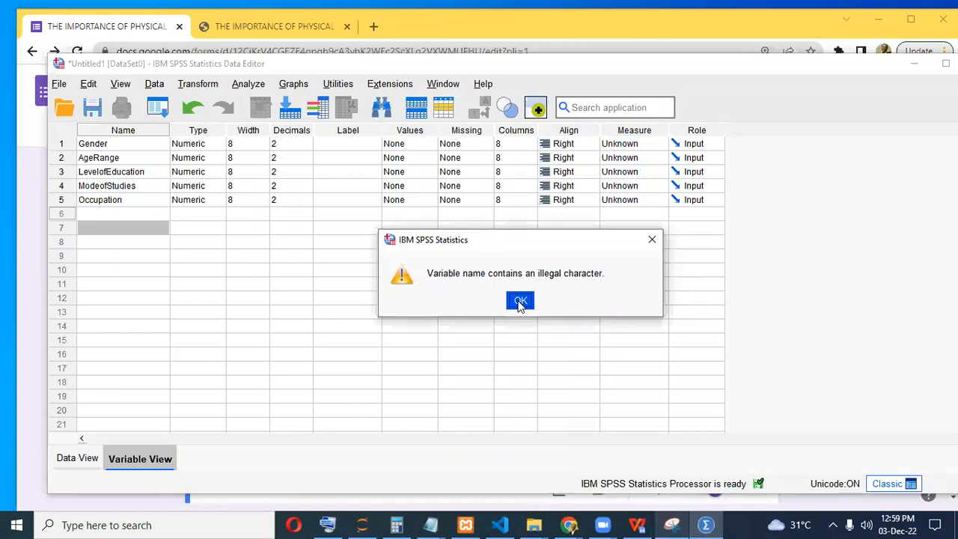
Dismiss the illegal-character warning and correct the row 6 name to LibraryPhysicalPlace.
left_click(520, 301)
double_click(145, 216)
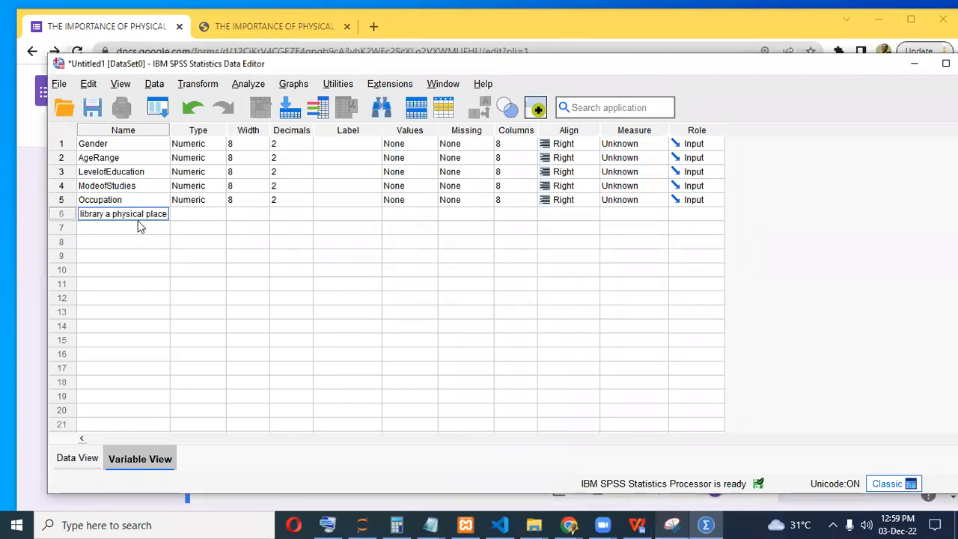
left_click(83, 214)
key("Delete")
type("L")
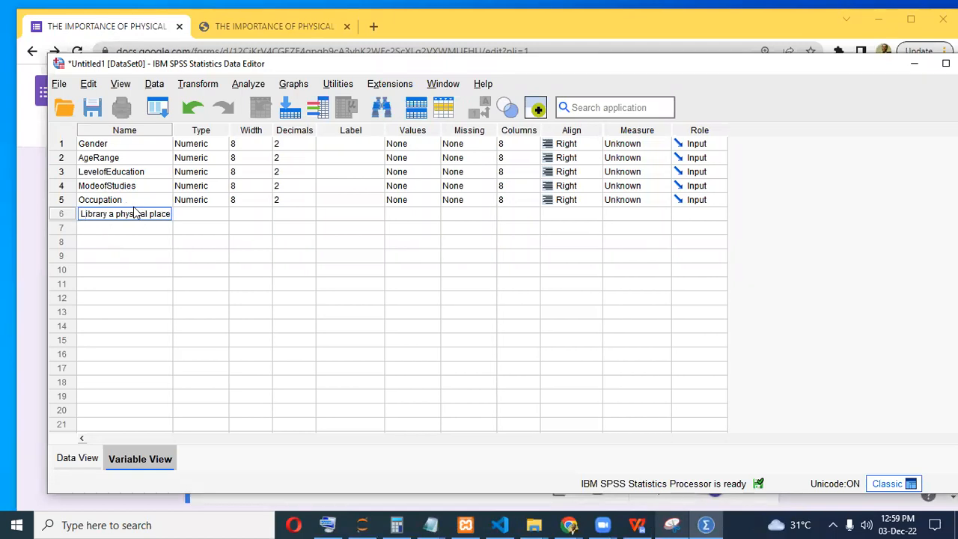
key("Right")
key("Right")
key("Right")
key("Right")
key("Right")
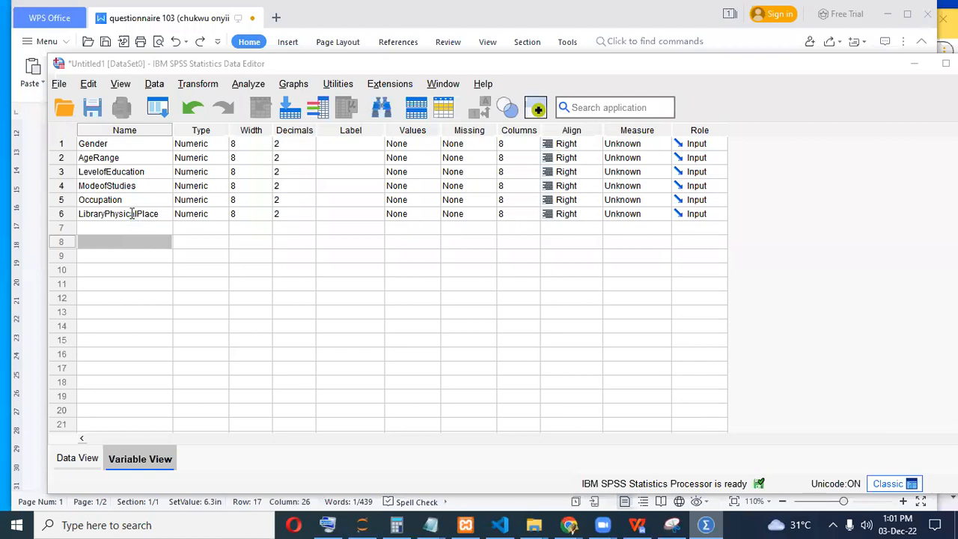
left_click(132, 214)
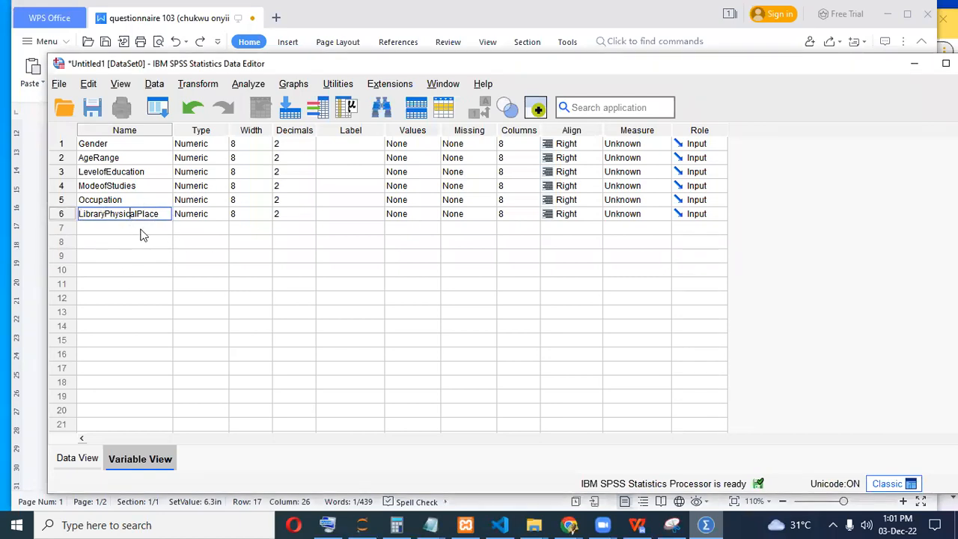
Copy the 'How long have you been a student' question onto a new line under SECTION 2.
left_click(640, 524)
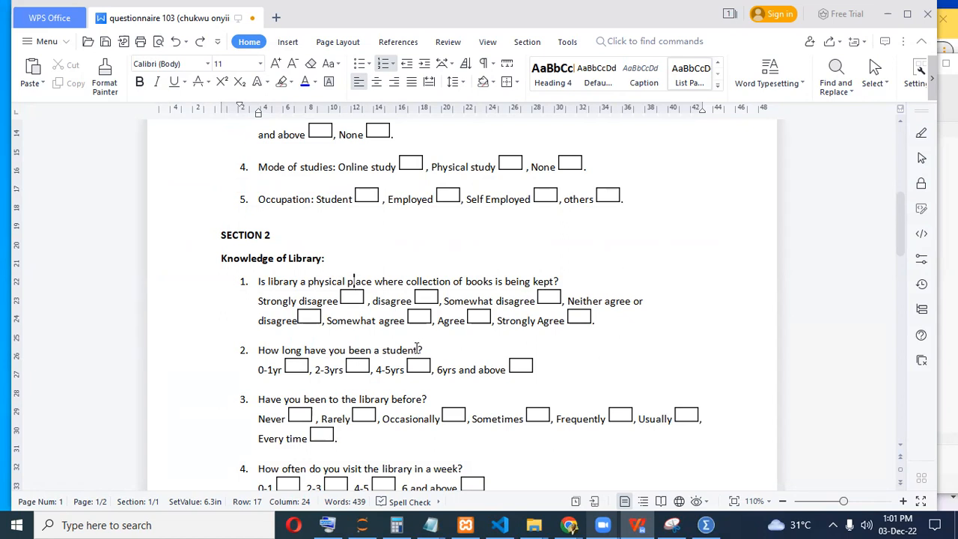
left_click_drag(259, 350, 412, 350)
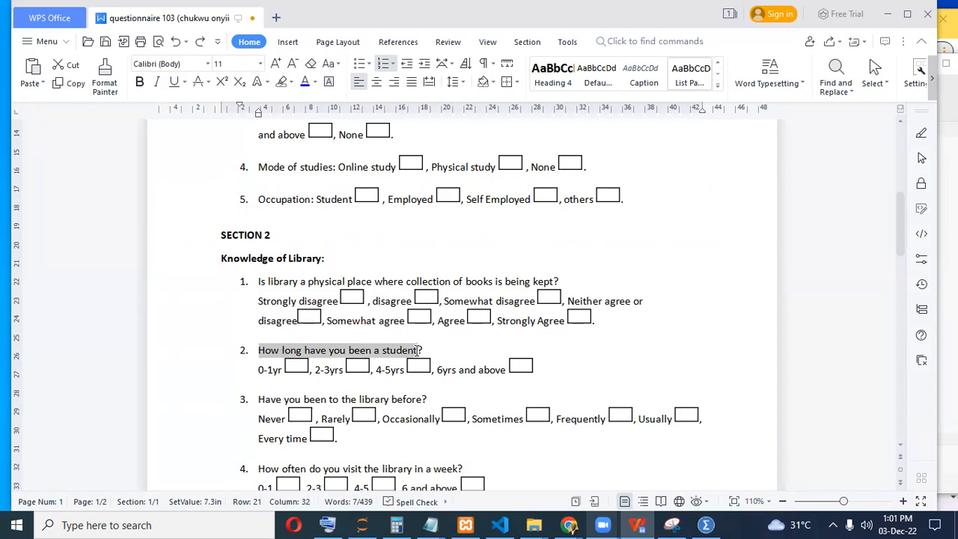
left_click(405, 251)
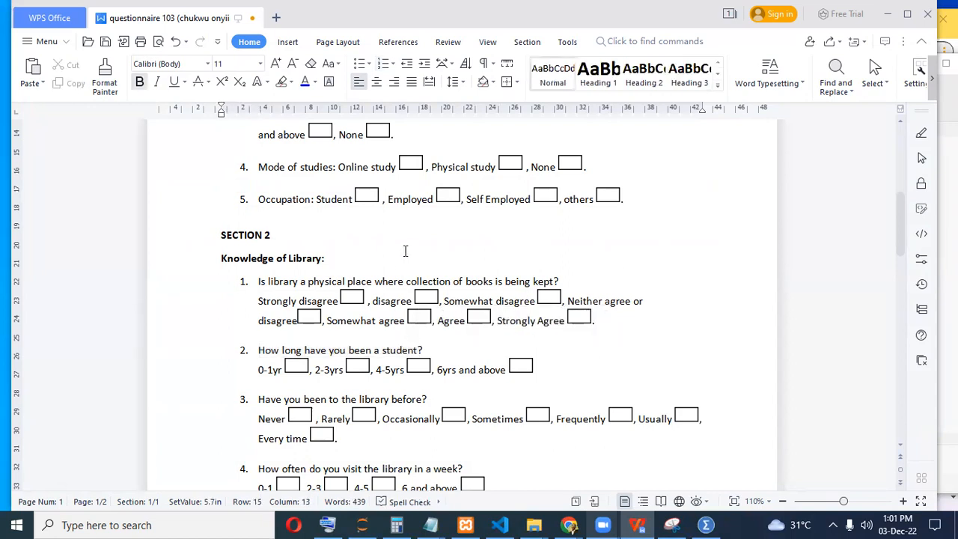
key("Return")
key("Return")
type("How long have you been a student")
left_click(349, 282)
key("BackSpace")
key("BackSpace")
key("BackSpace")
key("BackSpace")
key("BackSpace")
key("BackSpace")
key("BackSpace")
key("BackSpace")
key("BackSpace")
key("BackSpace")
key("BackSpace")
key("BackSpace")
key("BackSpace")
key("BackSpace")
key("BackSpace")
key("BackSpace")
key("BackSpace")
key("BackSpace")
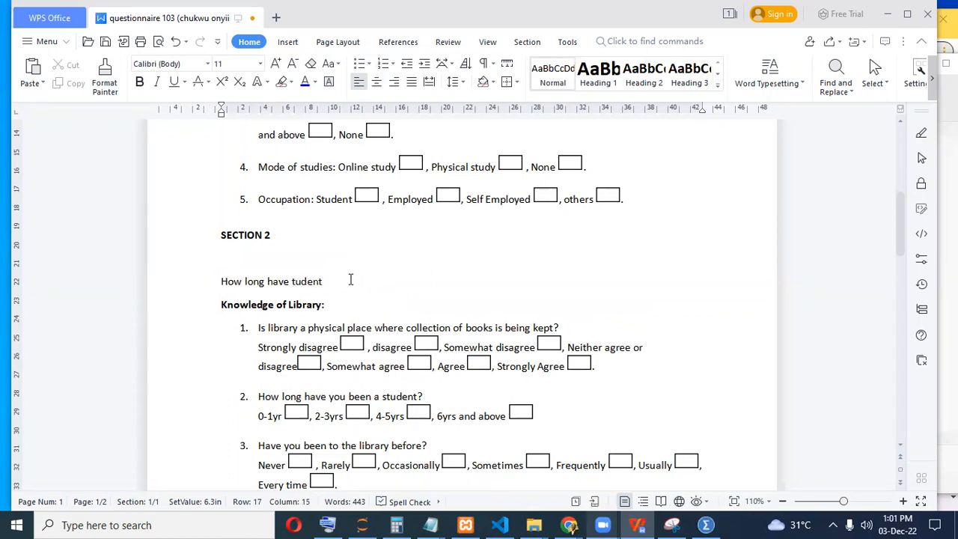
type("S")
key("Down")
key("Down")
key("Down")
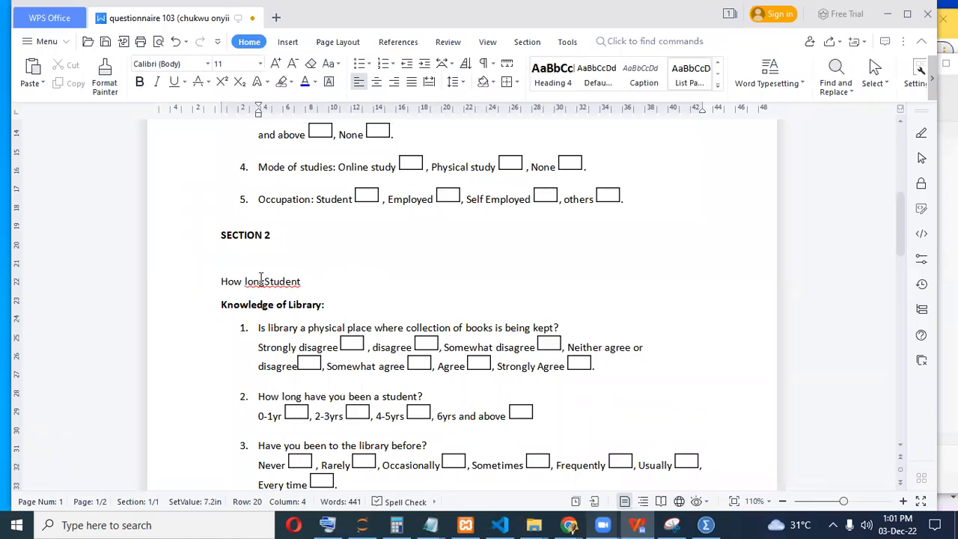
Rewrite the pasted line as StudentshipLength and select it for copying.
left_click(312, 281)
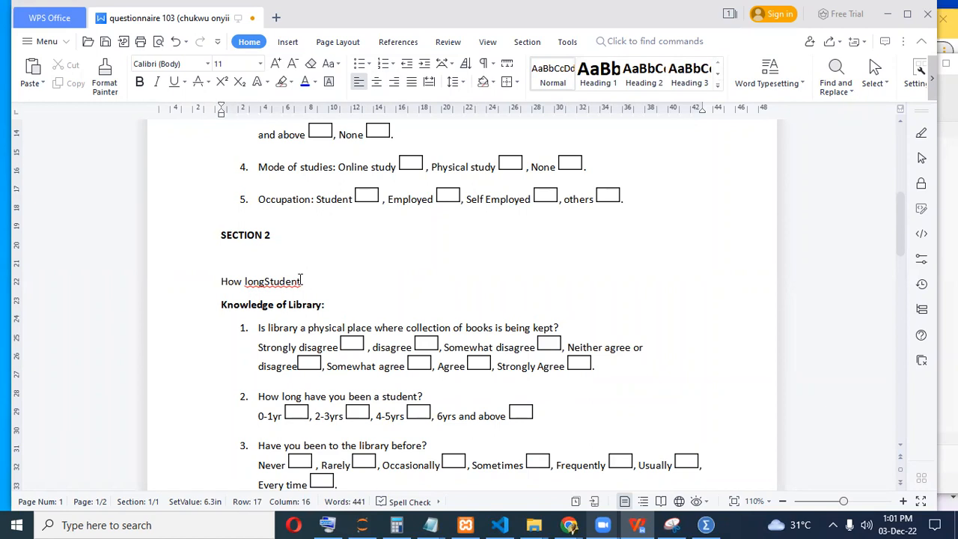
type("ship")
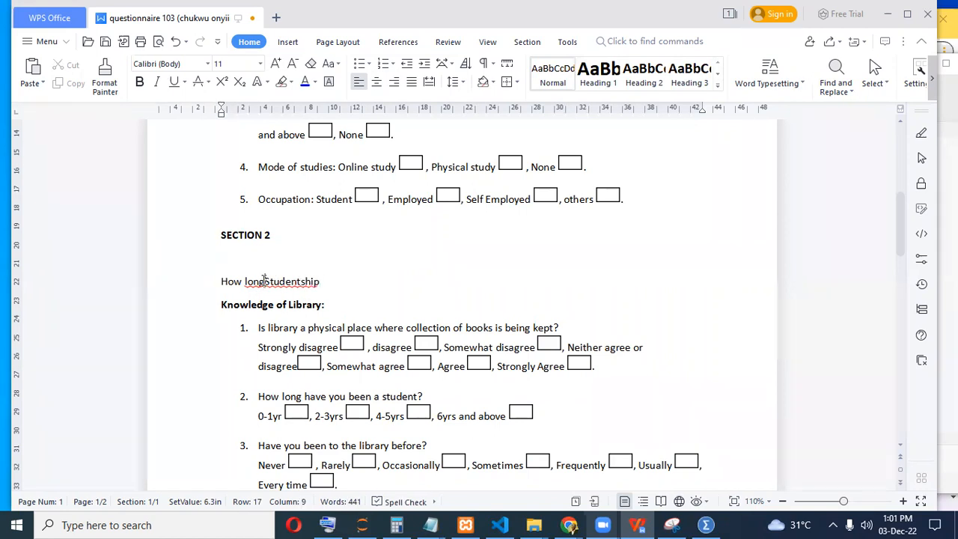
right_click(264, 281)
key("BackSpace")
key("BackSpace")
key("BackSpace")
key("BackSpace")
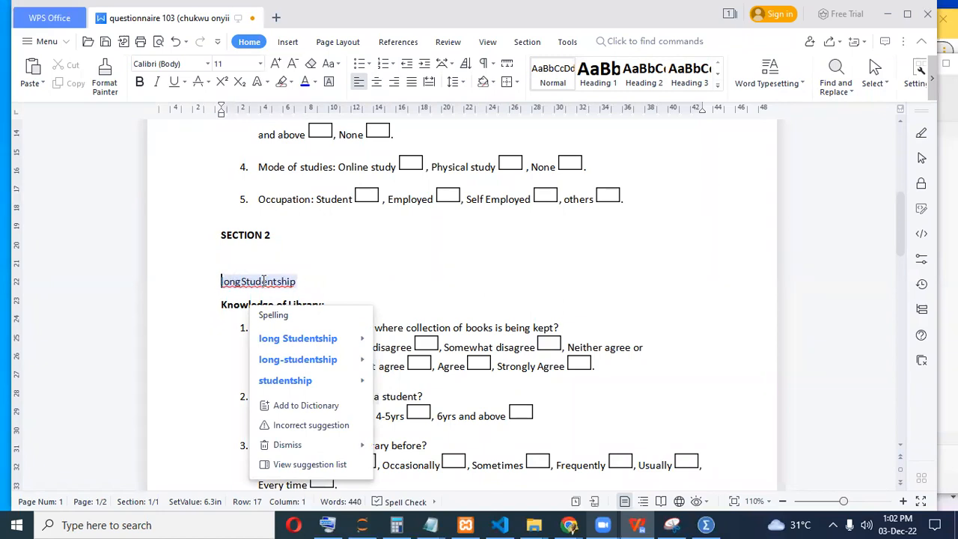
key("Escape")
key("Delete")
key("Delete")
key("Delete")
key("Delete")
key("Delete")
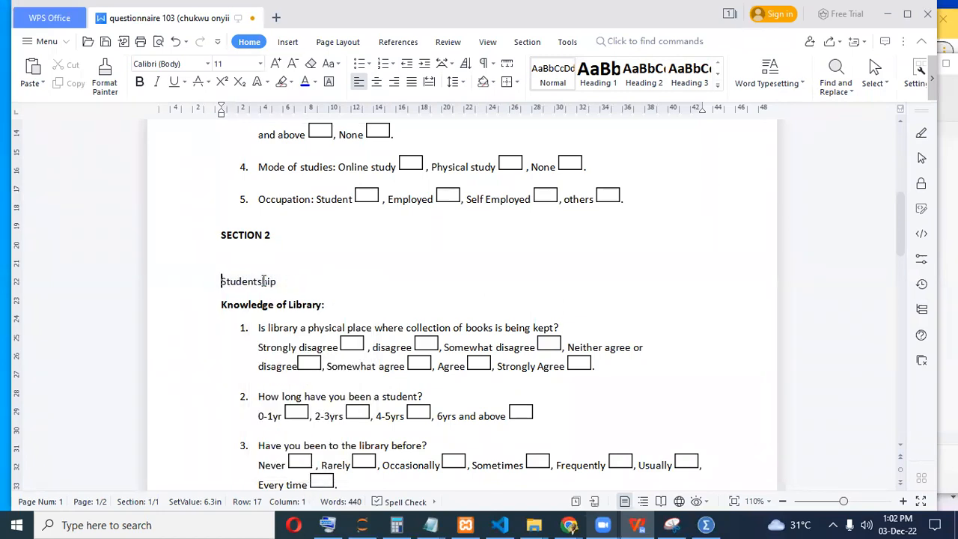
type("S")
left_click(277, 280)
type("Length")
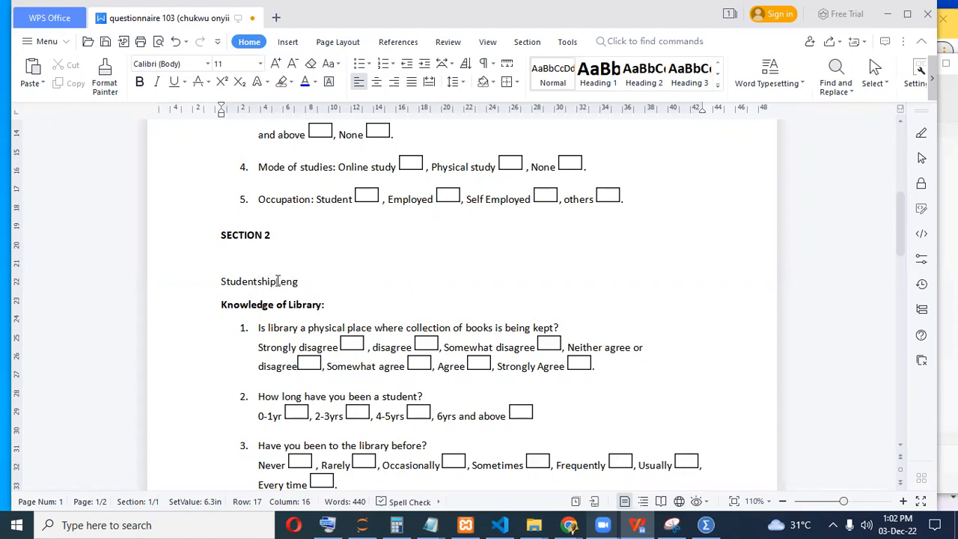
key("shift+Left")
key("shift+Left")
key("shift+Left")
key("shift+Left")
key("shift+Left")
left_click_drag(282, 287, 217, 288)
key("ctrl+c")
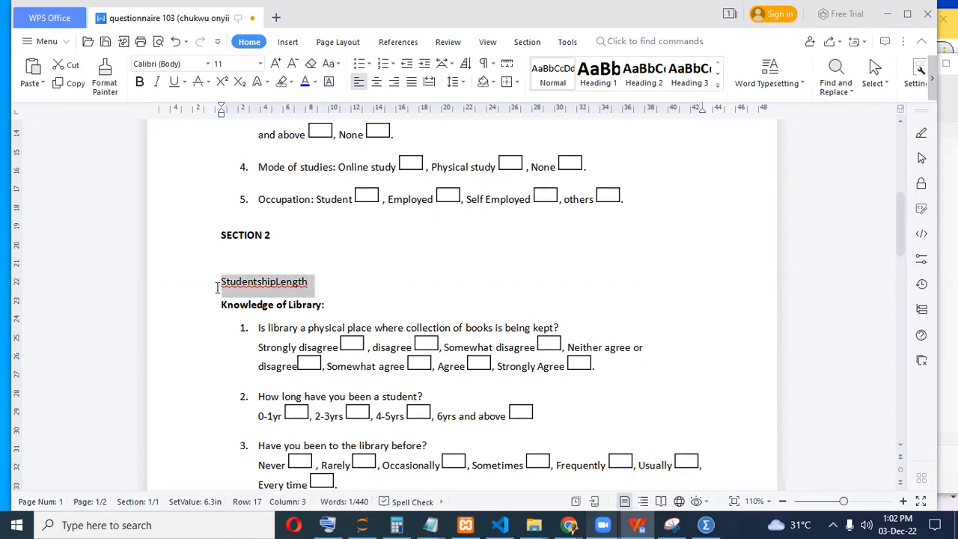
left_click(703, 524)
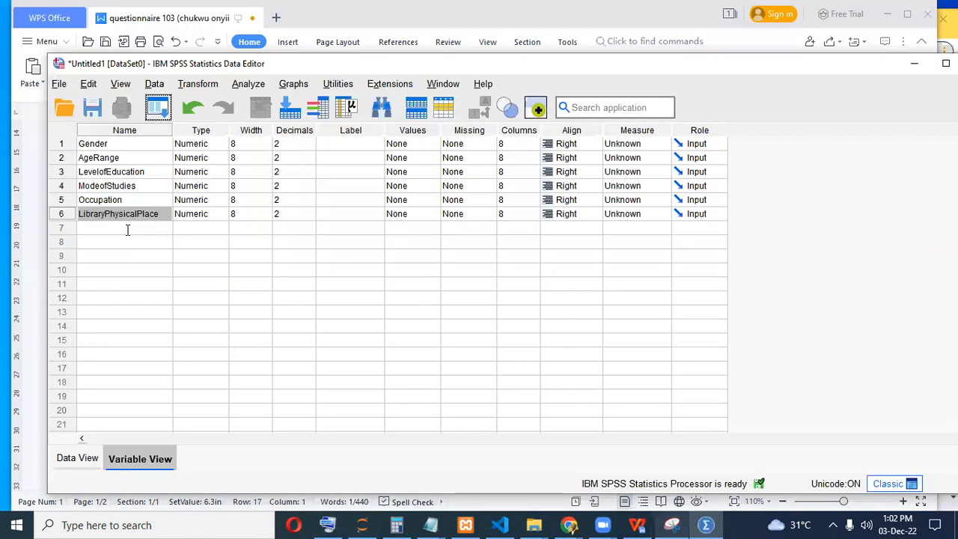
Paste StudentshipLength as row 7's name and select 'library' in question 3.
left_click(127, 230)
key("ctrl+v")
left_click(637, 524)
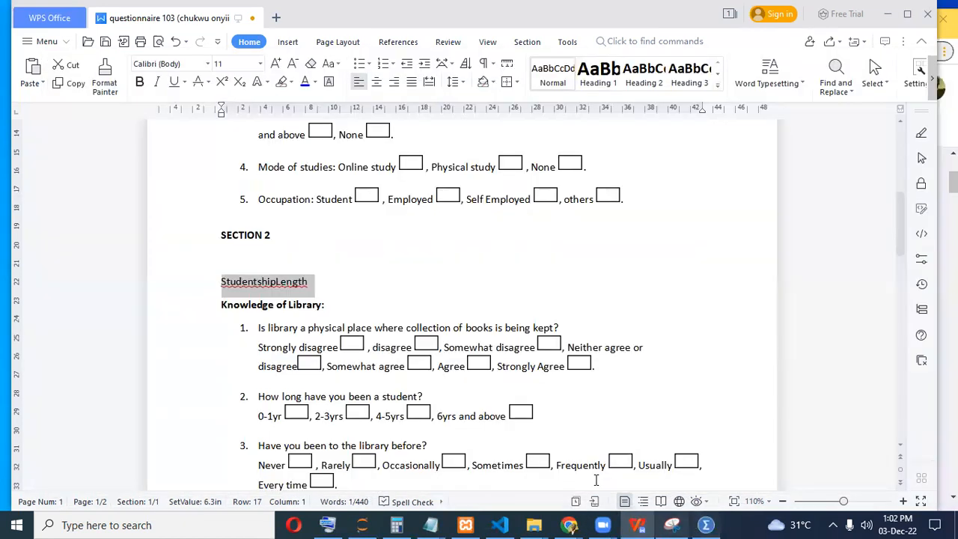
scroll(408, 315, "down", 2)
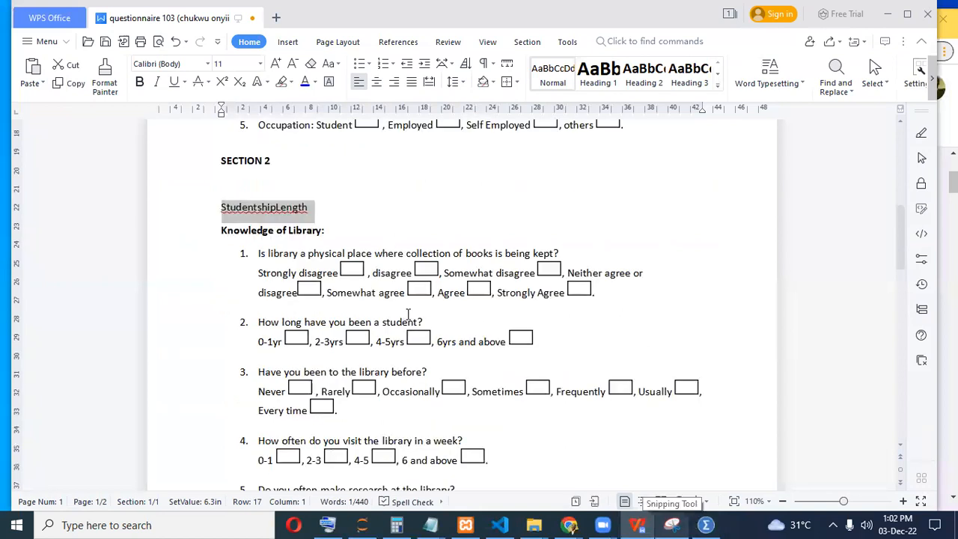
scroll(408, 314, "down", 2)
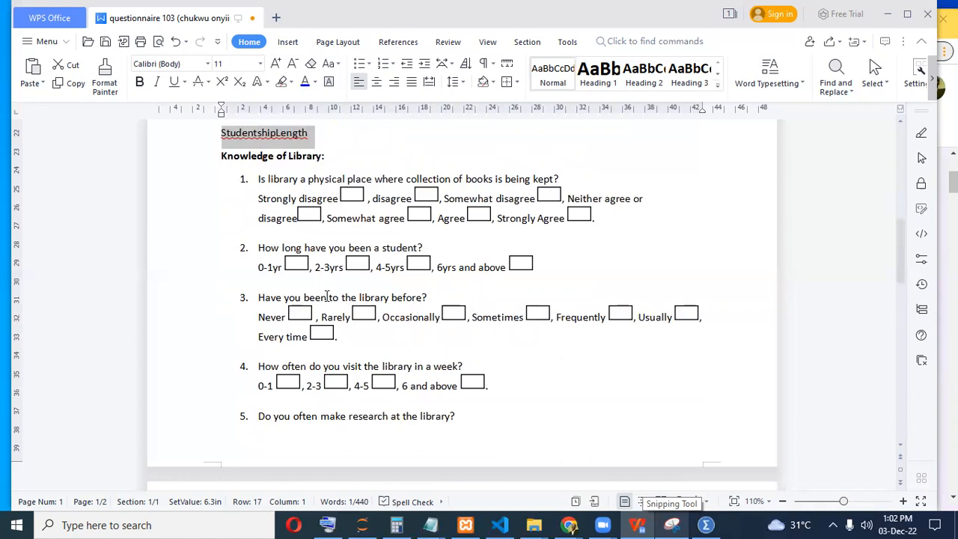
left_click(372, 296)
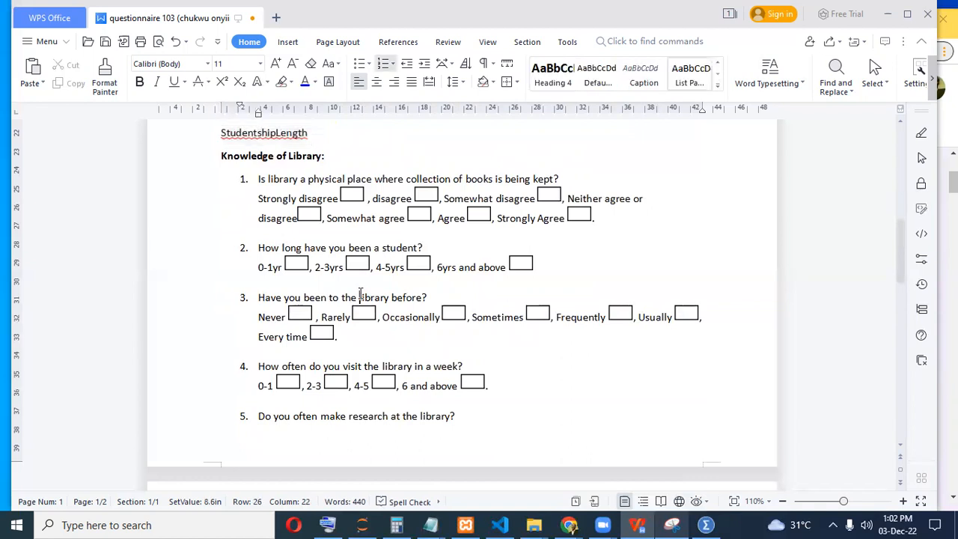
left_click_drag(390, 296, 360, 297)
key("ctrl+c")
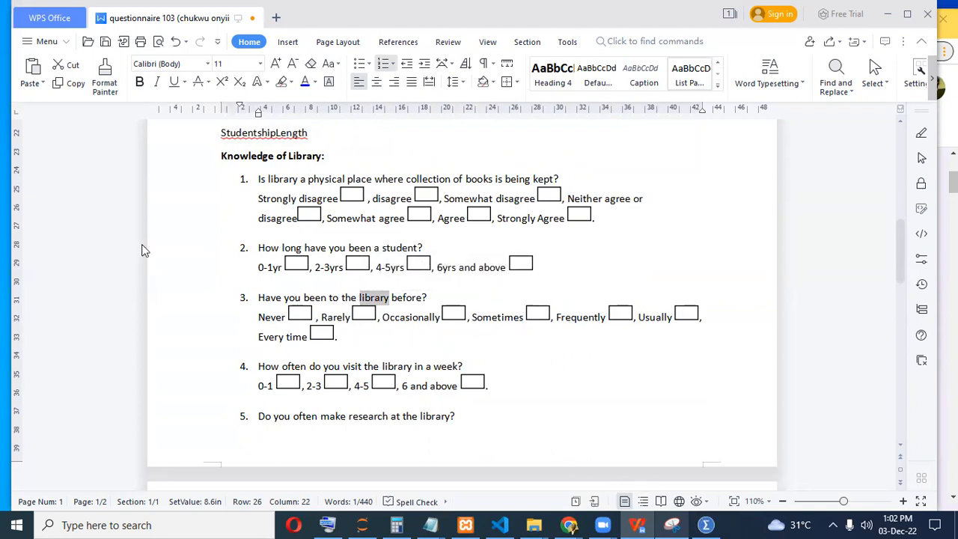
Undo the stray 'library' paste and redo to restore LibraryPhysicalPlace and StudentshipLength.
key("alt+Tab")
key("ctrl+v")
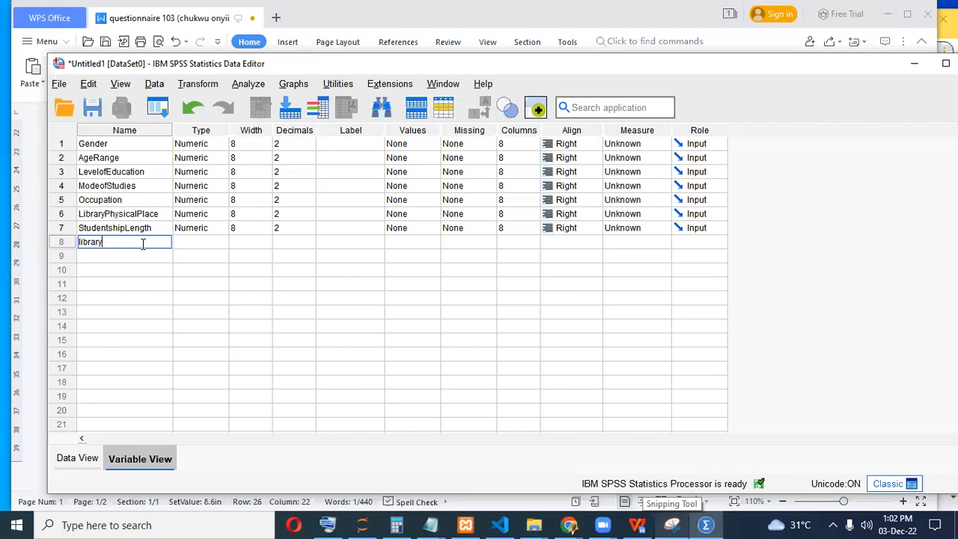
key("ctrl+v")
key("ctrl+z")
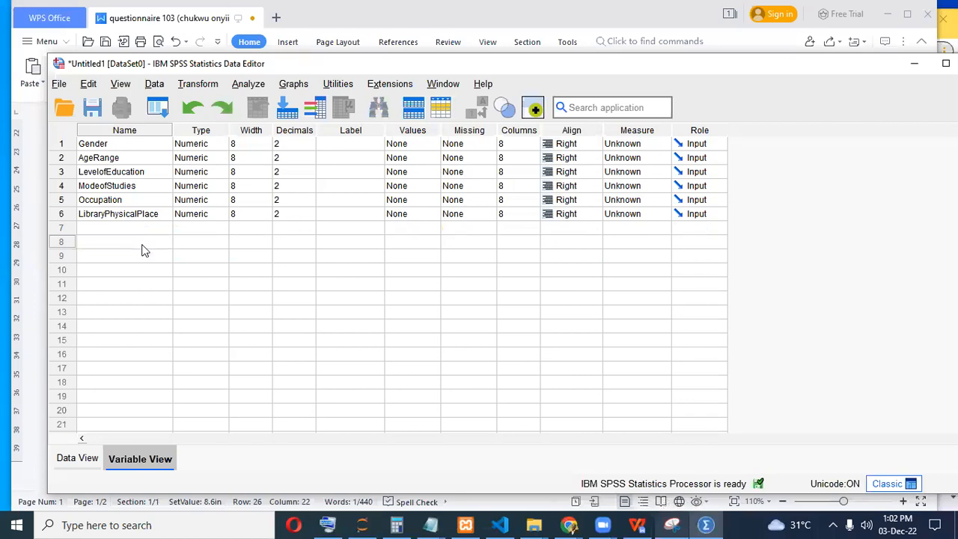
key("ctrl+z")
left_click(196, 107)
left_click(222, 110)
left_click(221, 109)
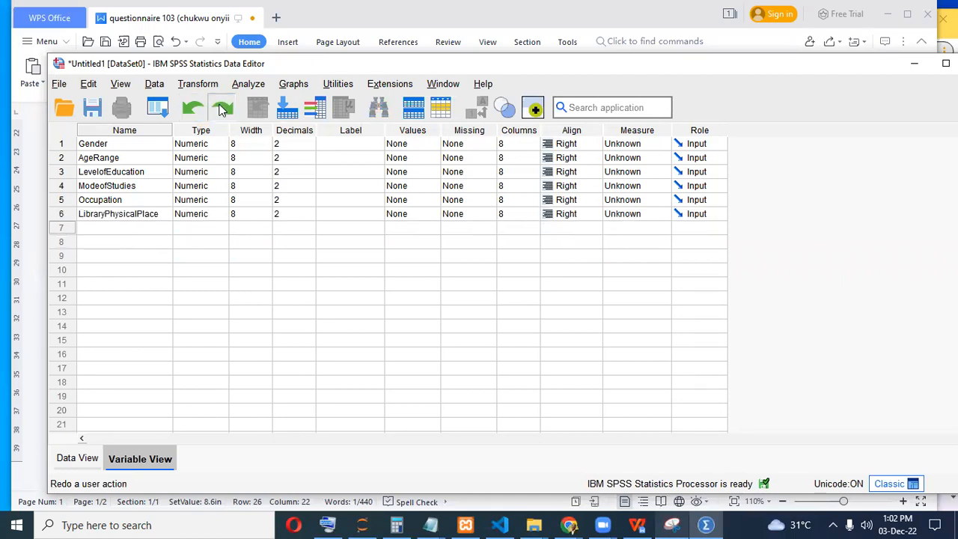
left_click(221, 109)
left_click(117, 241)
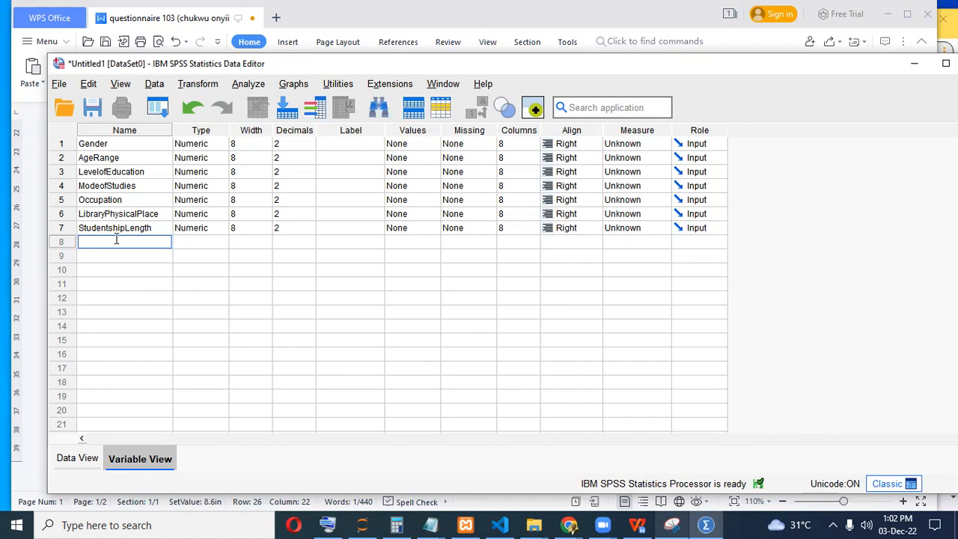
left_click(704, 524)
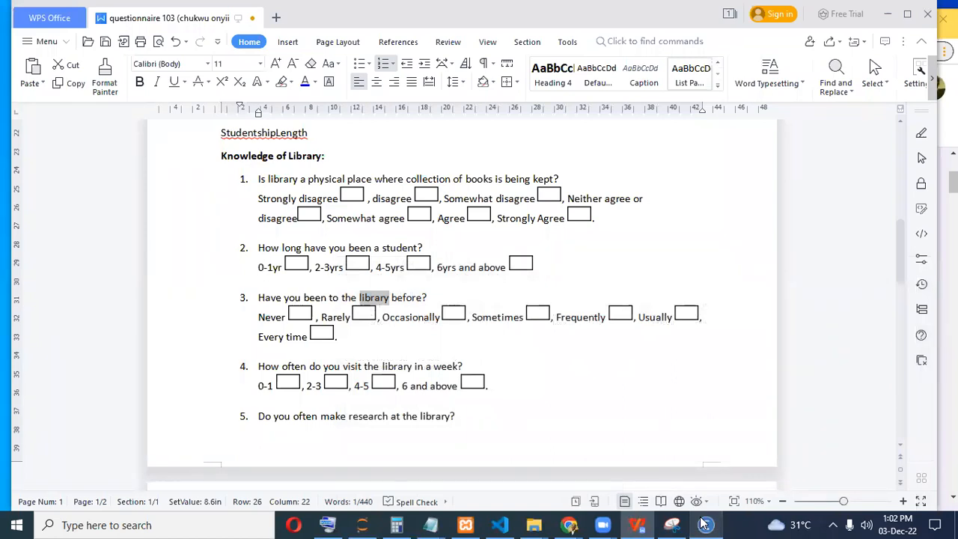
Copy 'library' from question 3 into row 8's name, dismissing the illegal-character warning.
left_click(360, 298)
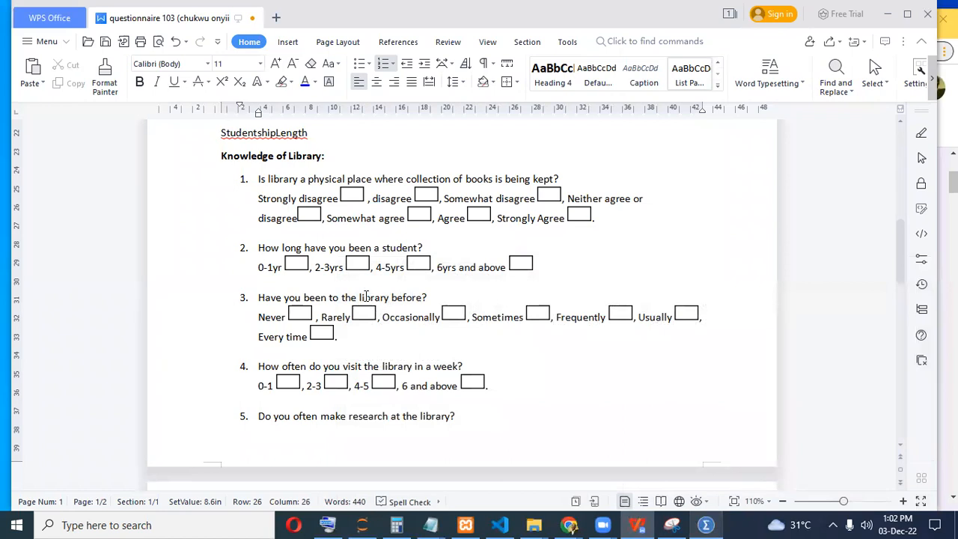
left_click_drag(360, 298, 390, 298)
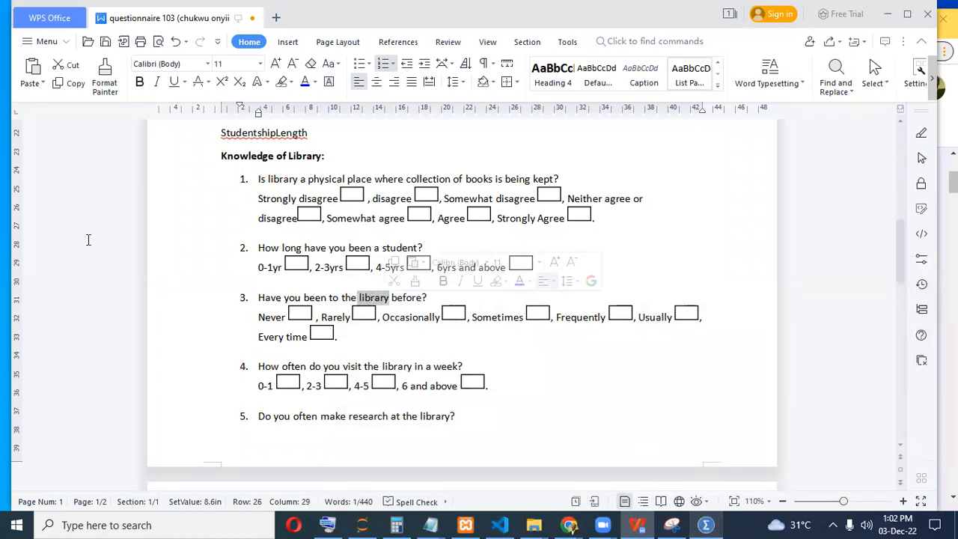
key("alt+Tab")
type("s")
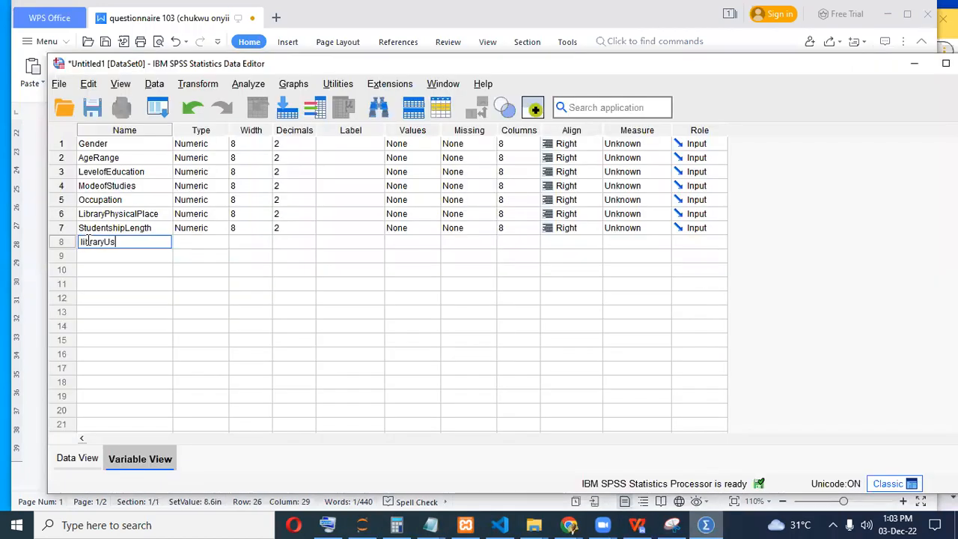
type("e")
left_click(92, 255)
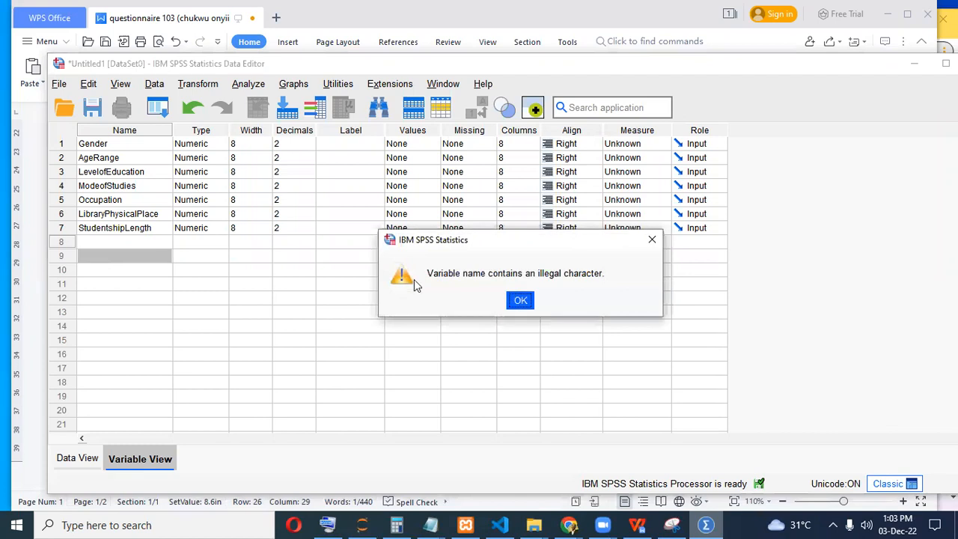
left_click(522, 301)
Correct the row 8 variable name to LibraryUse and confirm it.
type("library")
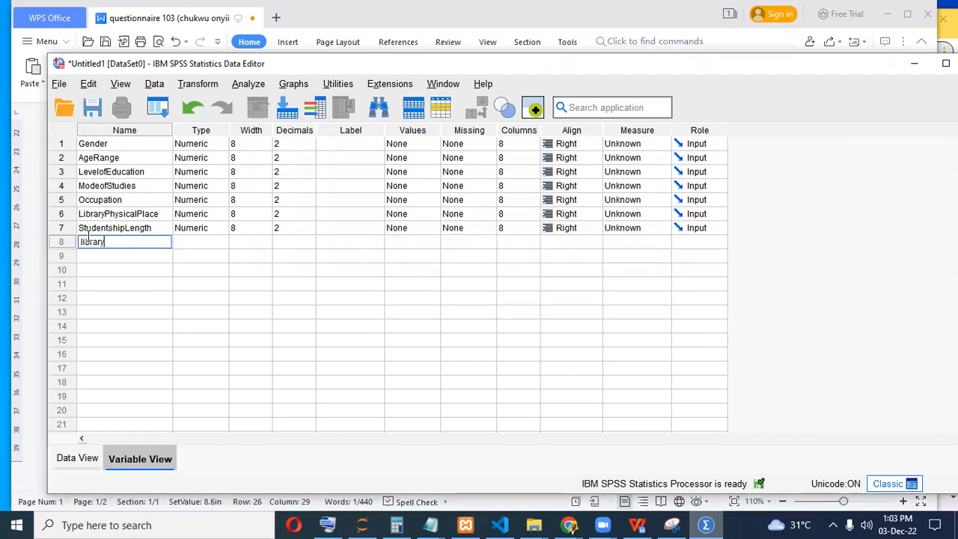
double_click(84, 243)
type("Libr")
type(" library")
key("BackSpace")
key("Left")
key("Left")
key("BackSpace")
key("BackSpace")
key("BackSpace")
key("BackSpace")
key("BackSpace")
key("Right")
key("Right")
type("yUse")
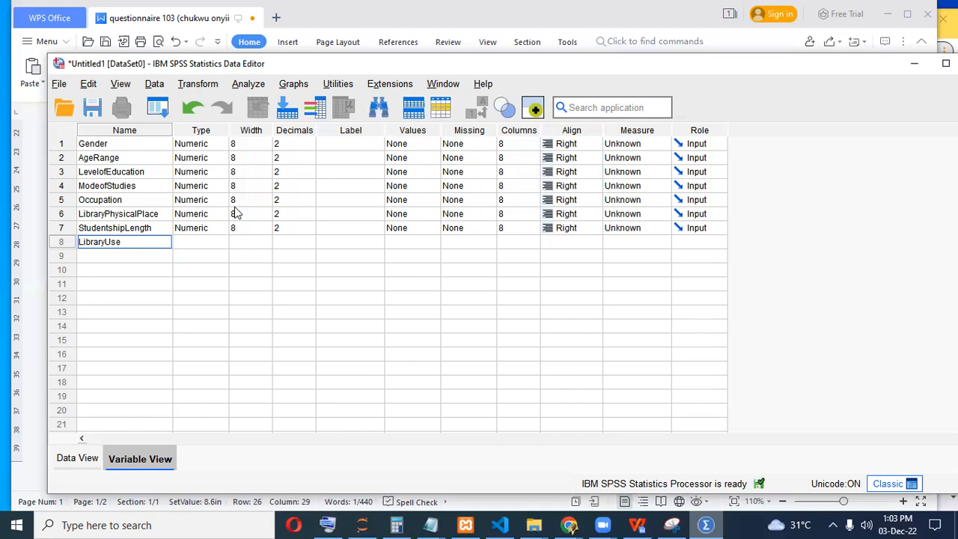
key("Return")
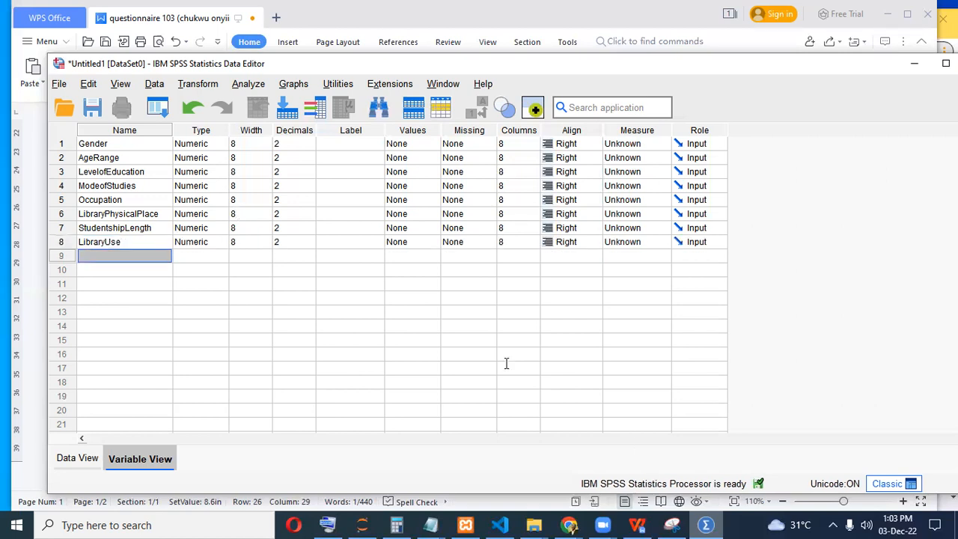
key("alt+Tab")
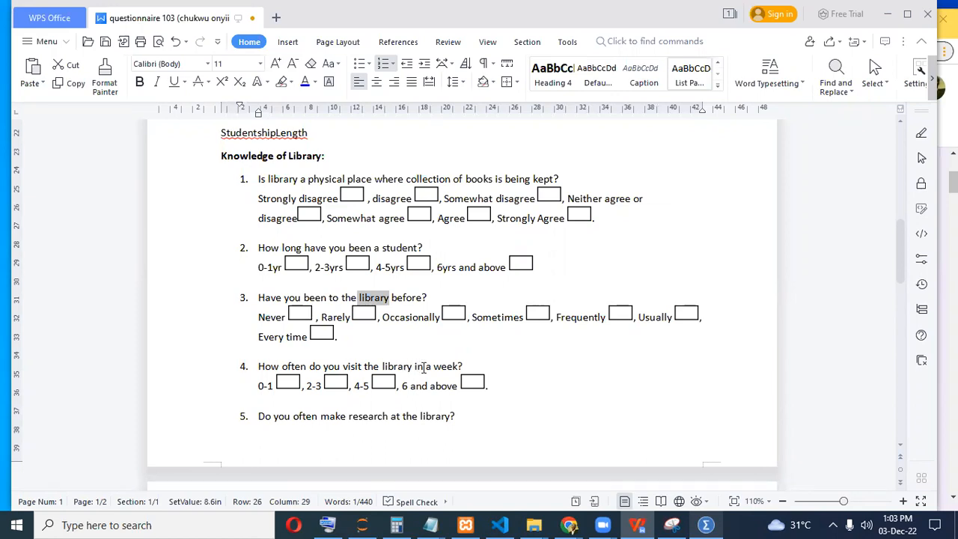
Build the row 9 name WeeklyLibraryVisit using 'library' copied from question 4.
left_click_drag(381, 366, 410, 366)
key("ctrl+c")
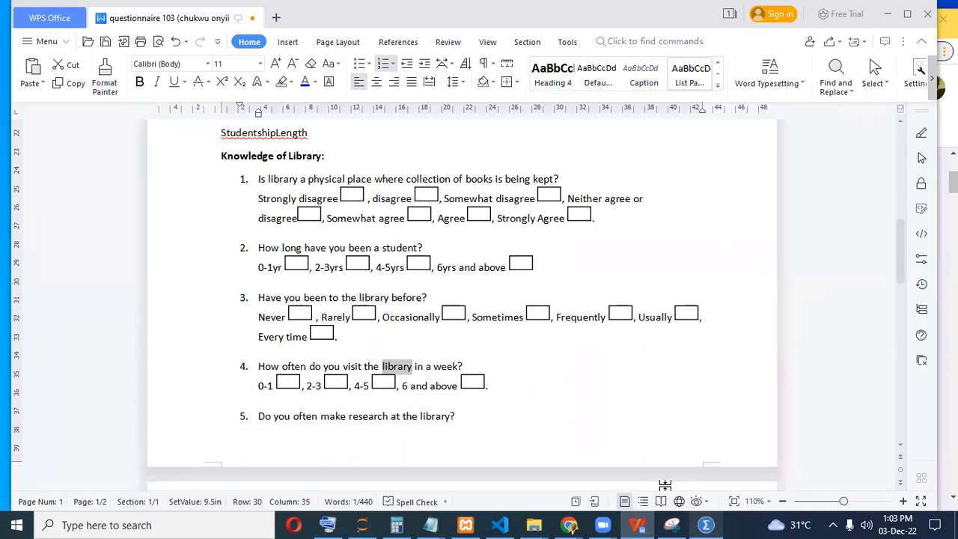
left_click(704, 524)
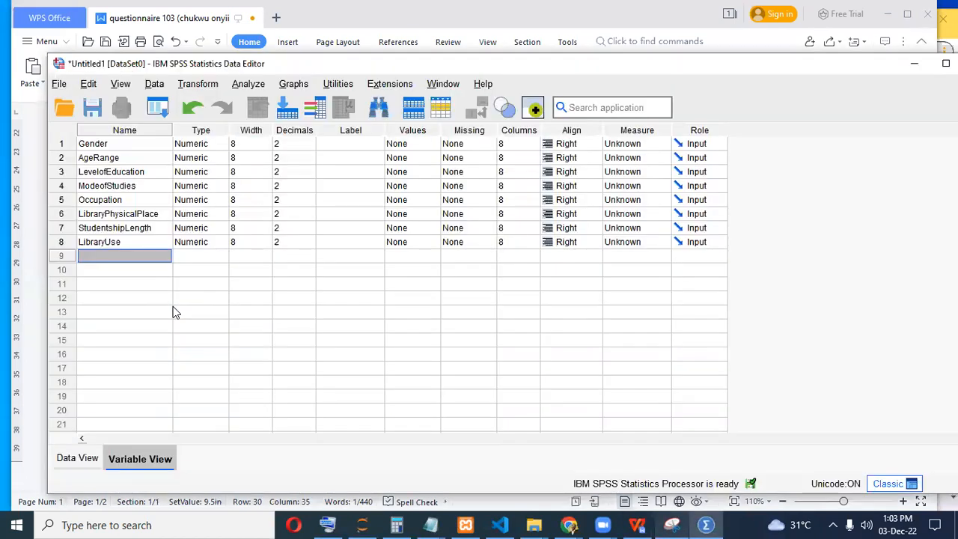
left_click(133, 257)
type("Weekly")
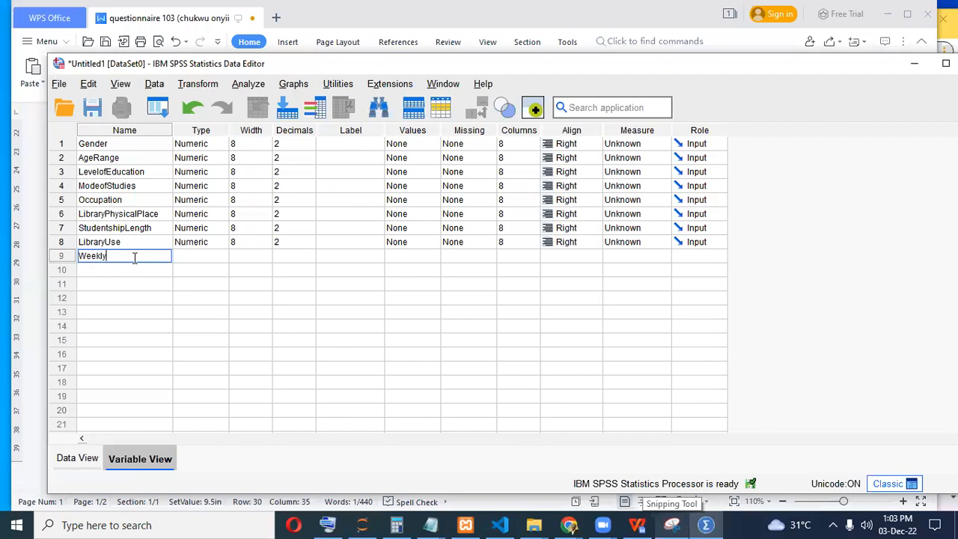
key("ctrl+v")
type("Visit")
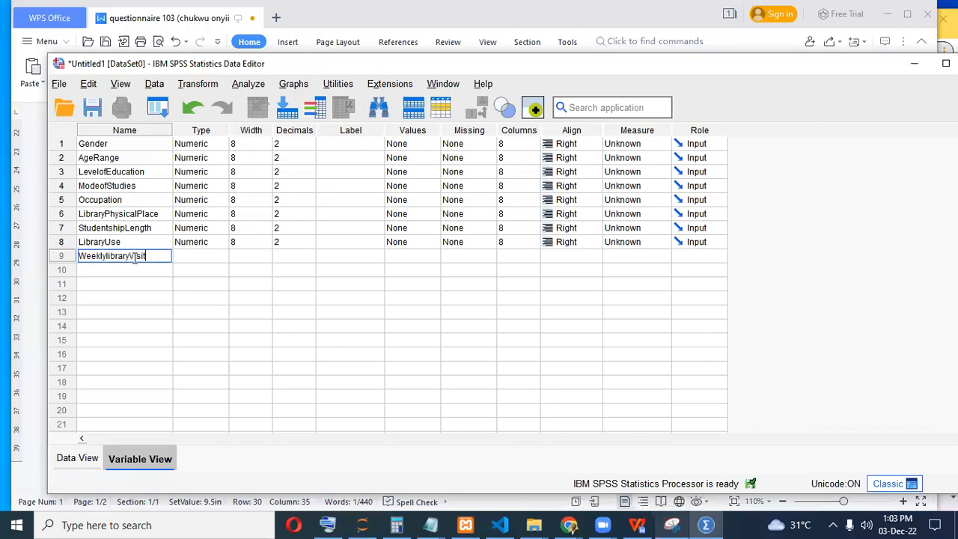
key("Left")
key("Left")
key("Left")
key("Left")
key("Left")
key("Left")
key("Left")
key("Left")
key("Left")
key("Left")
key("Left")
key("Left")
key("Delete")
type("L")
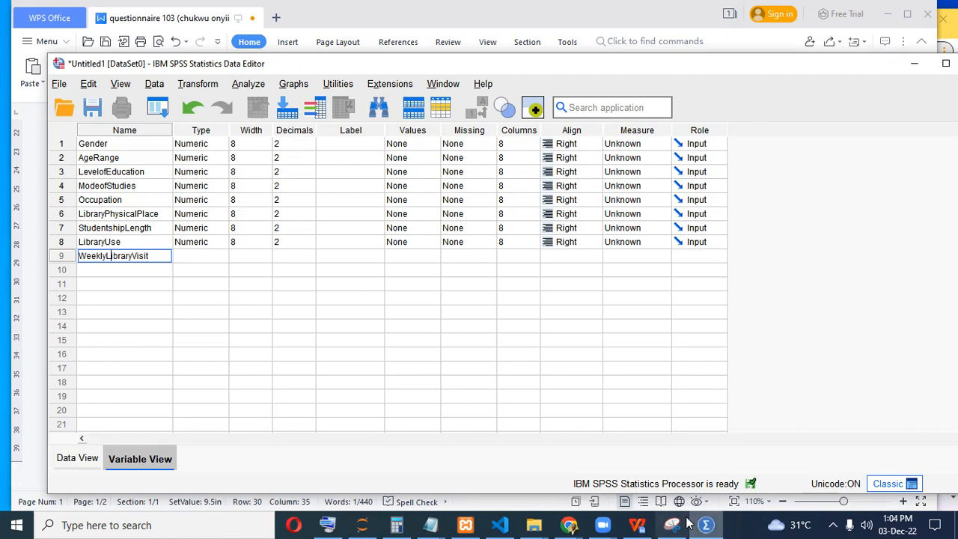
left_click(207, 292)
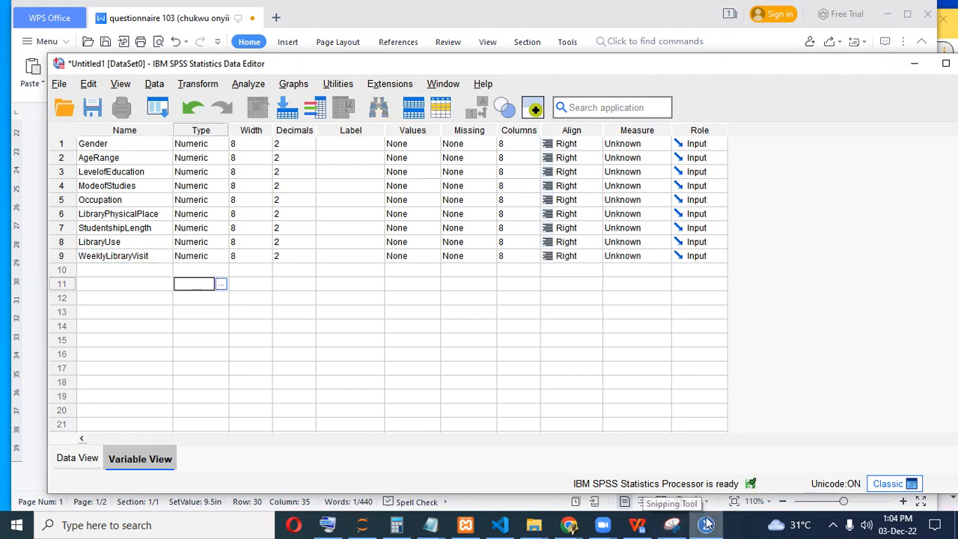
key("alt+Tab")
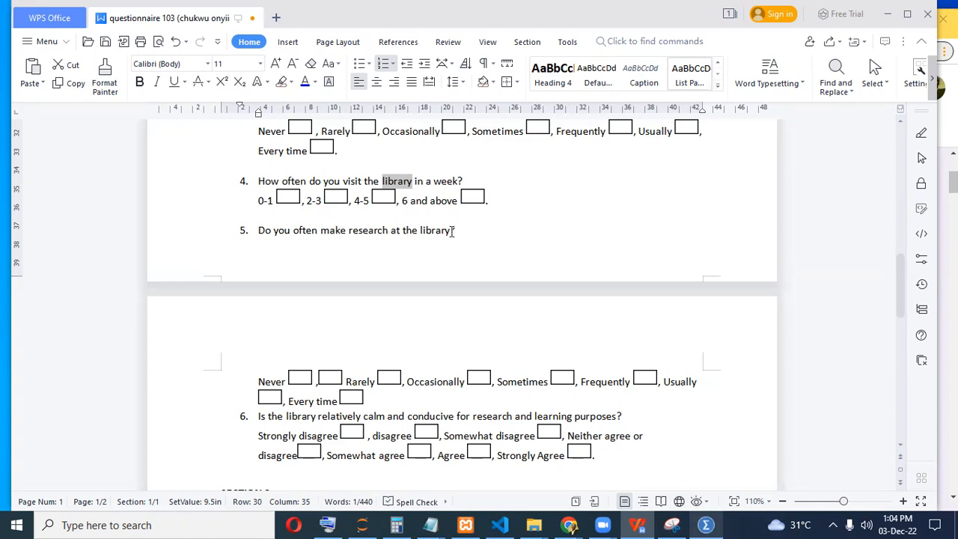
Select the phrase 'research at the library' in question 5.
left_click(349, 230)
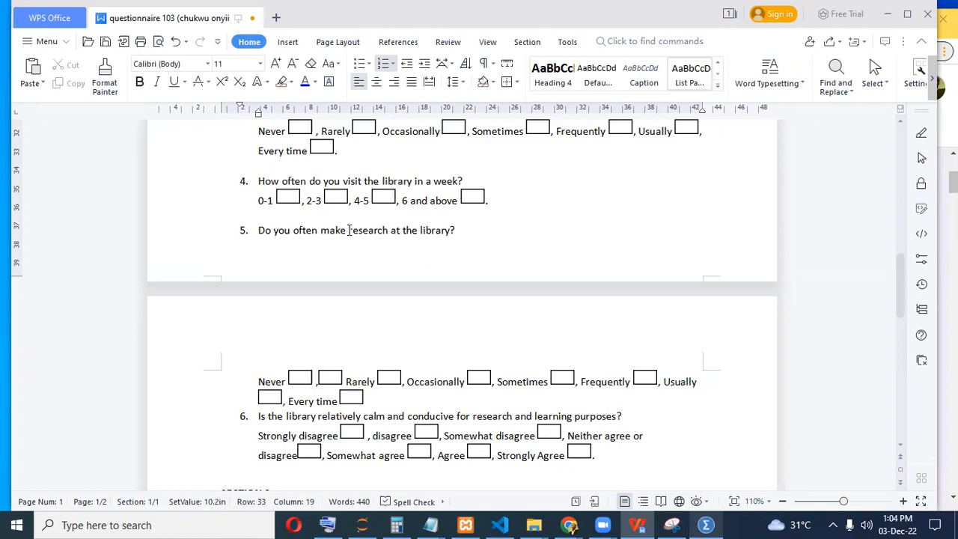
left_click_drag(349, 230, 453, 230)
key("ctrl+c")
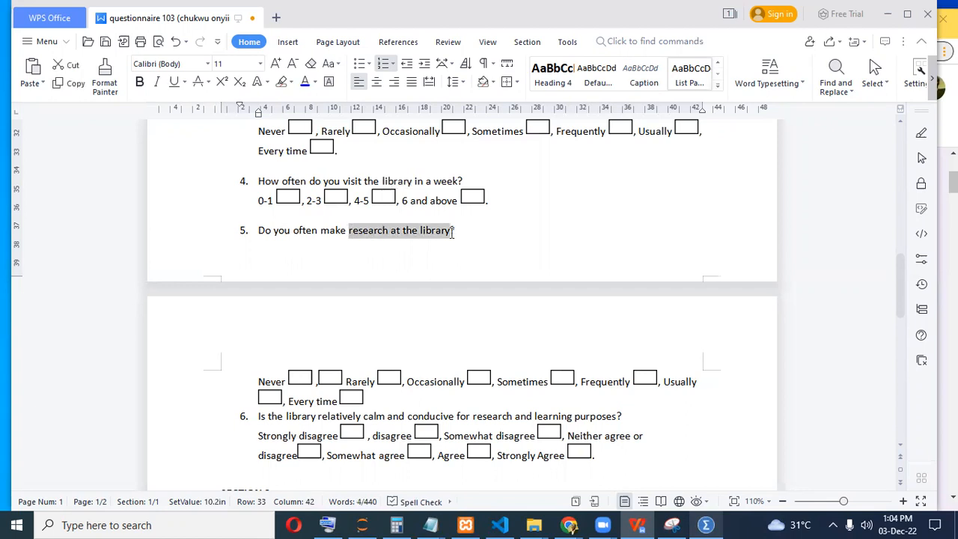
Paste 'research at the library' into row 10 and remove spaces to make researchatthelibrary.
left_click(706, 525)
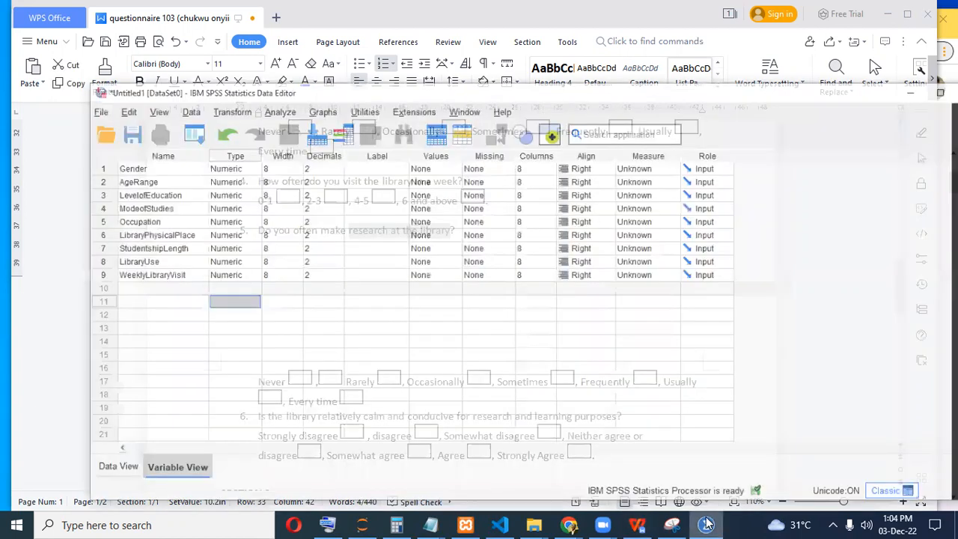
left_click(111, 270)
key("ctrl+v")
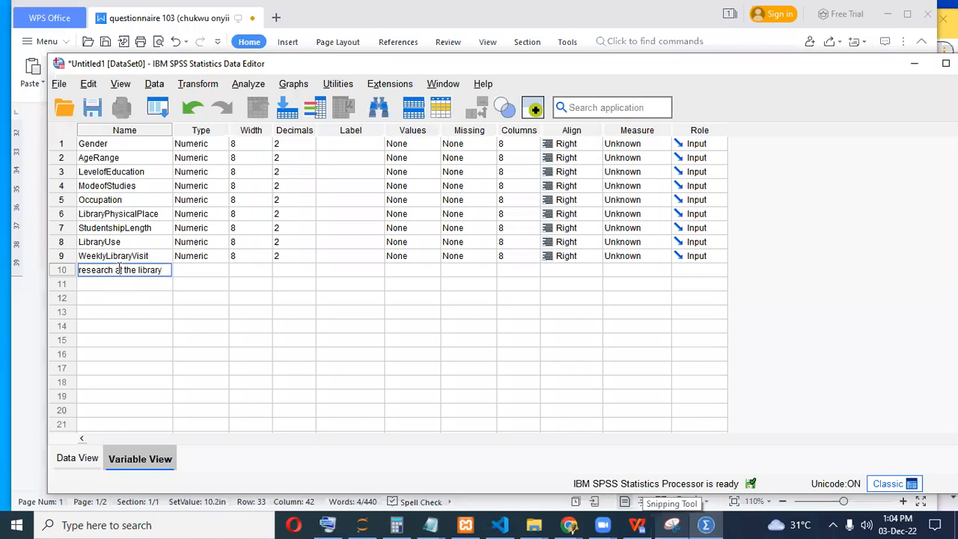
key("ctrl+Left")
key("ctrl+Left")
key("ctrl+Left")
key("BackSpace")
key("Right")
key("Delete")
key("ctrl+Right")
key("BackSpace")
key("Return")
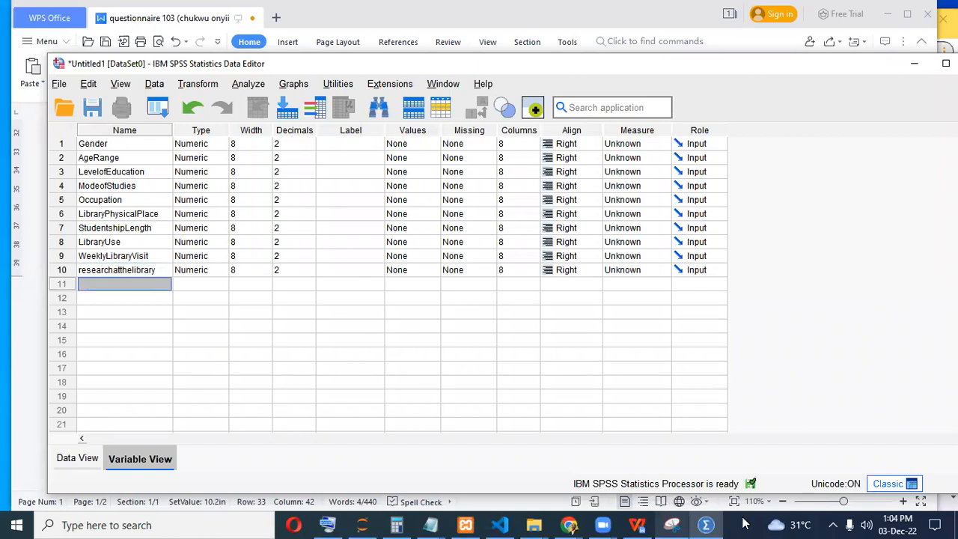
Enter LibraryCondition as the row 11 variable name, then minimize SPSS.
left_click(637, 525)
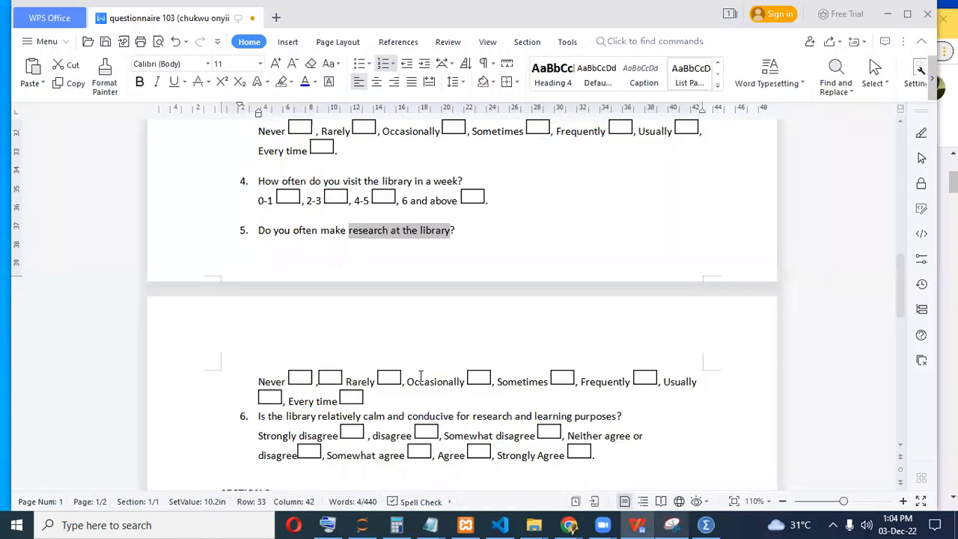
scroll(419, 377, "down", 3)
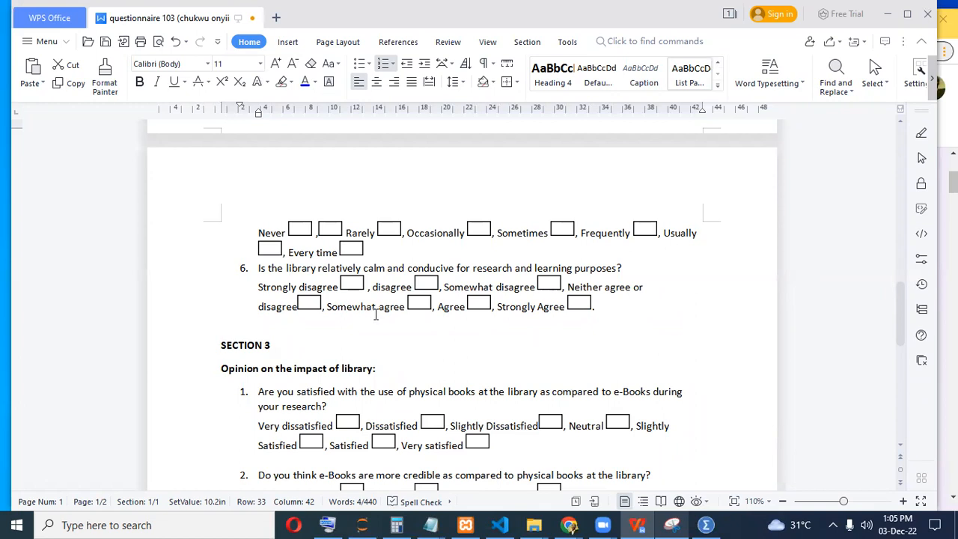
left_click(705, 525)
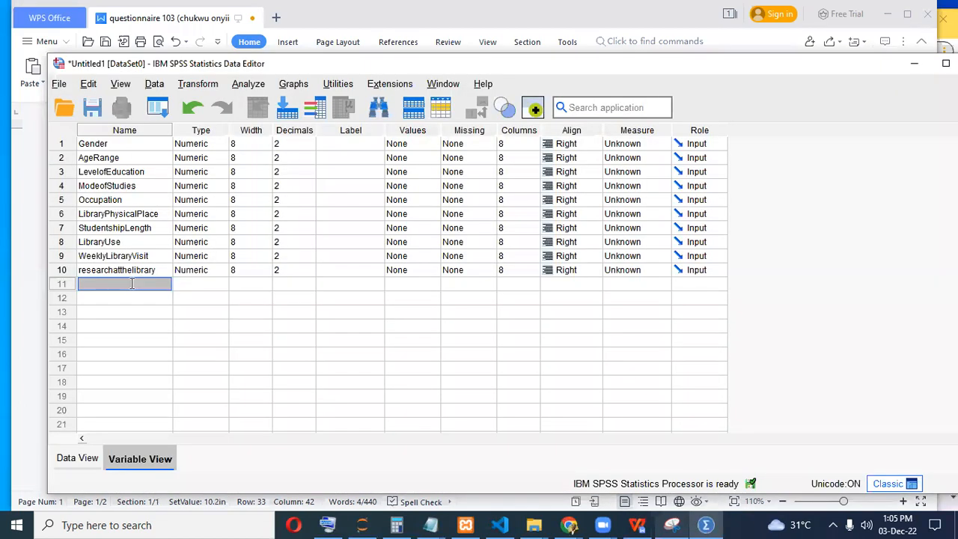
key("ctrl+v")
left_click_drag(139, 284, 16, 281)
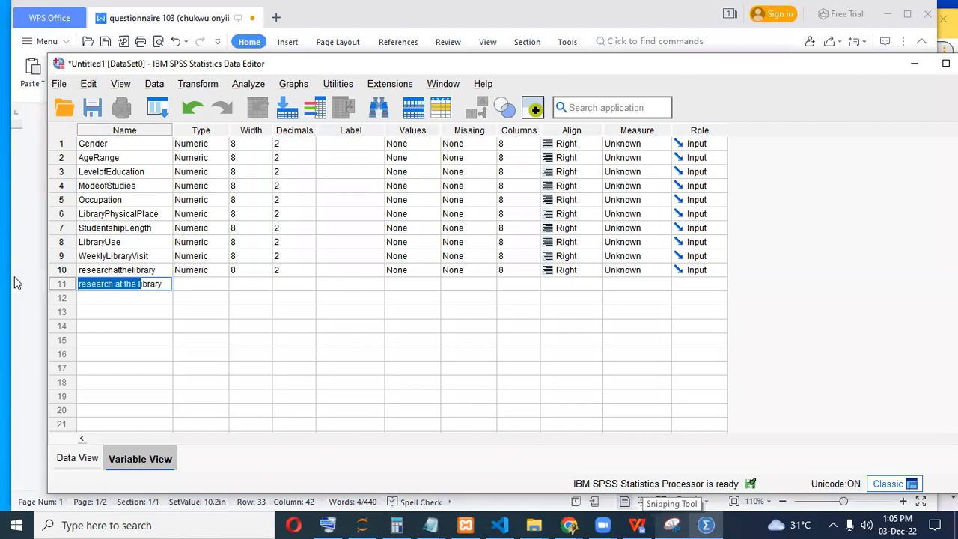
type("L")
left_click(125, 282)
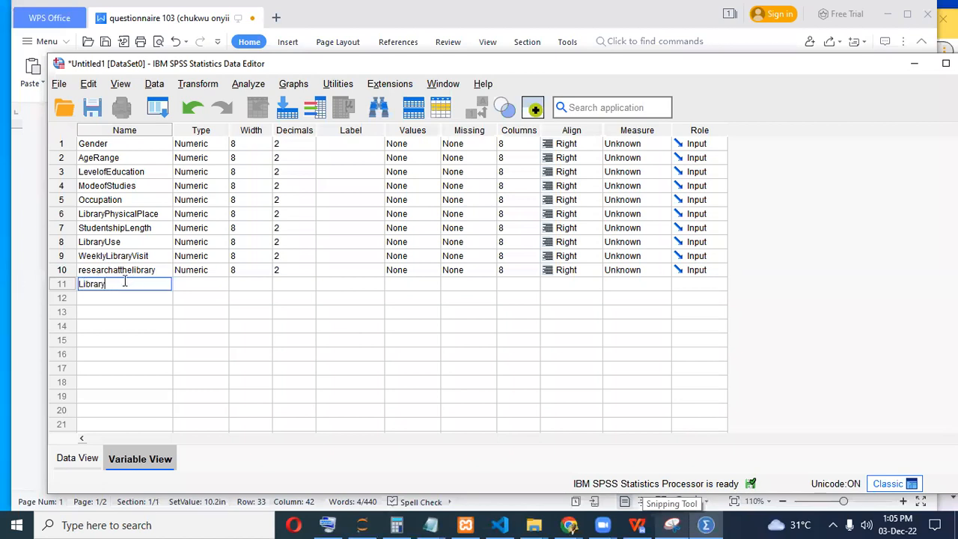
type("Condition")
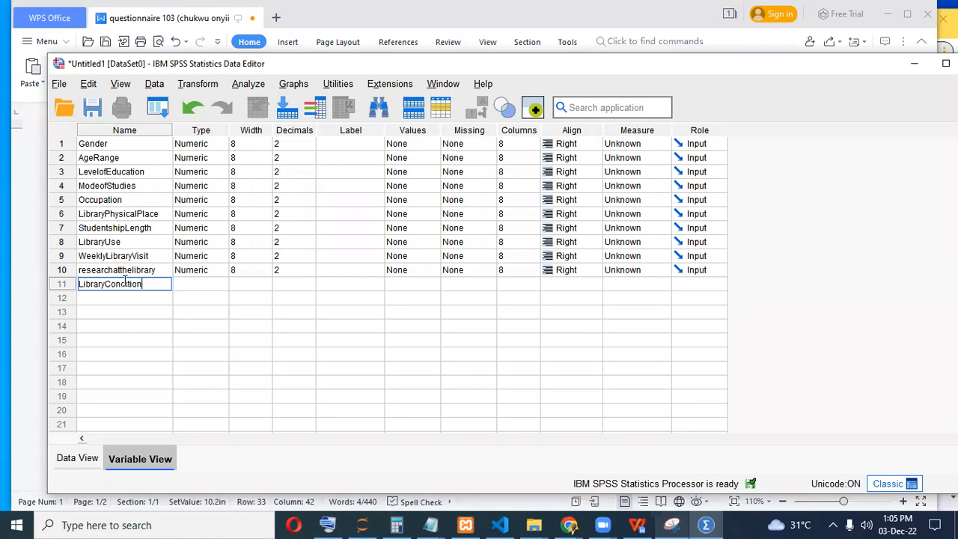
left_click(135, 323)
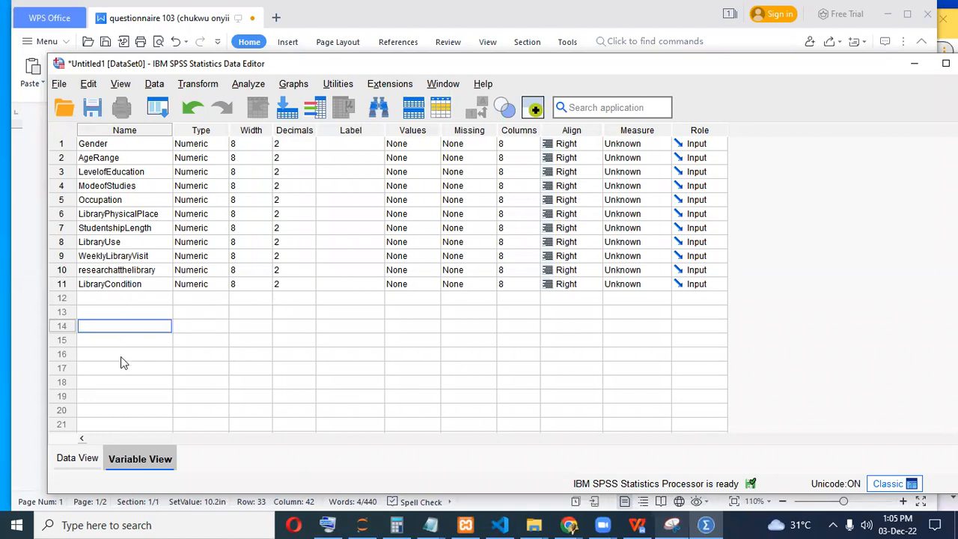
left_click(704, 524)
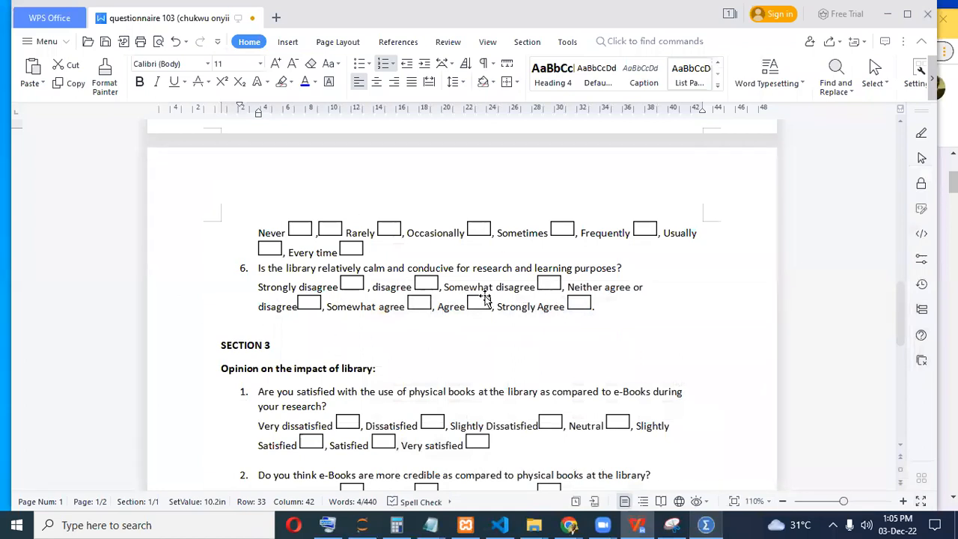
Review the questionnaire's final questions, then open SPSS's Save Data As dialog.
scroll(423, 341, "down", 3)
scroll(278, 299, "down", 5)
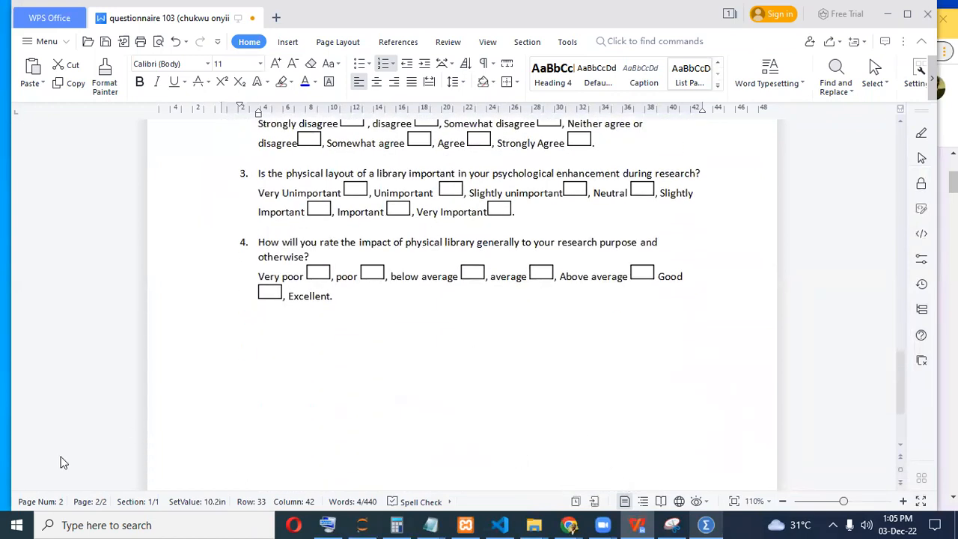
key("alt+Tab")
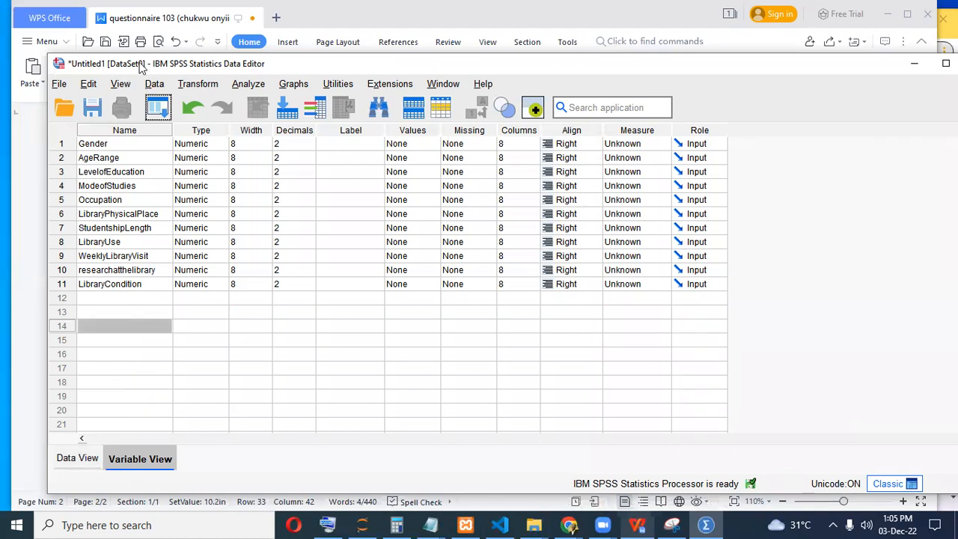
left_click_drag(307, 65, 384, 51)
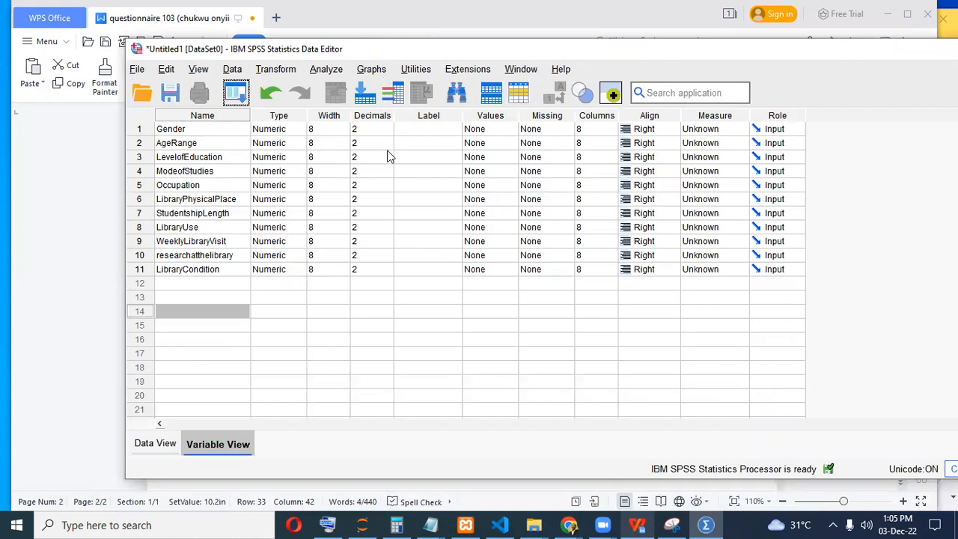
left_click(170, 92)
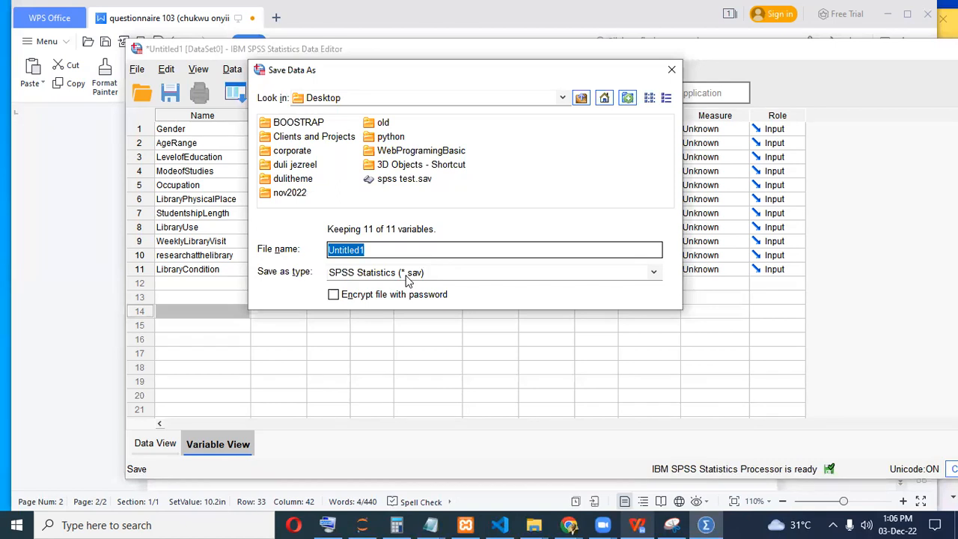
Copy the document's title and save the data as 'THE IMPORTANCE OF PHYSICAL LIBRARY IN SCHOOLS.sav'.
left_click(707, 524)
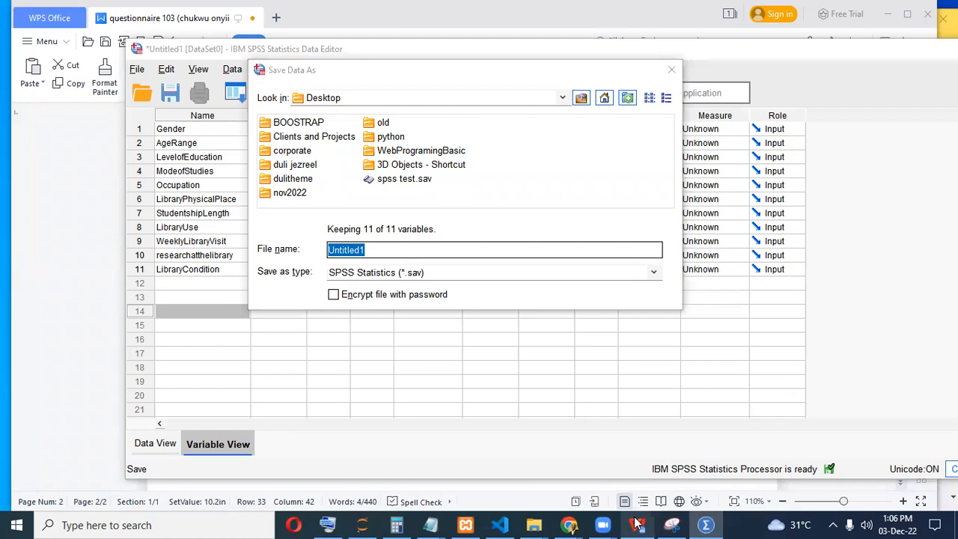
left_click(636, 524)
left_click_drag(900, 378, 899, 146)
left_click_drag(223, 216, 485, 219)
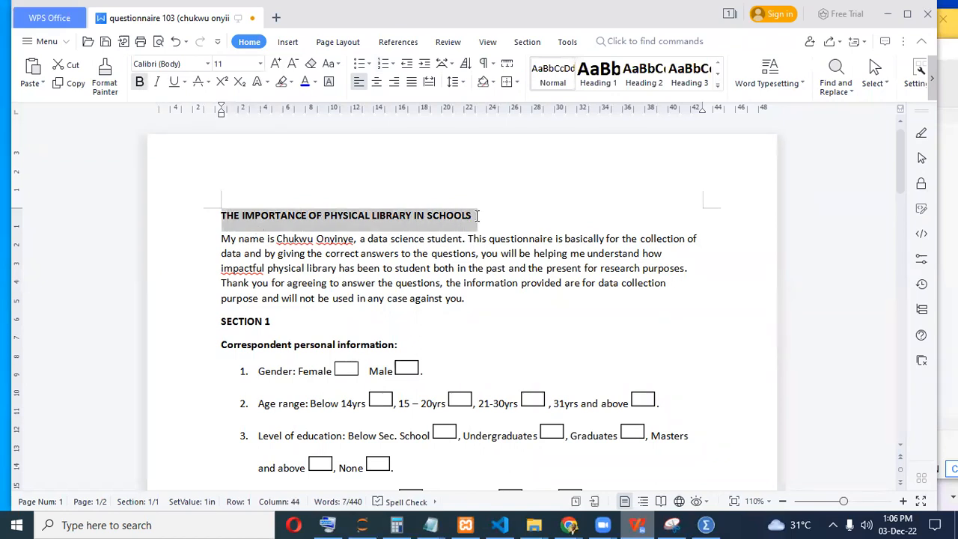
left_click(709, 524)
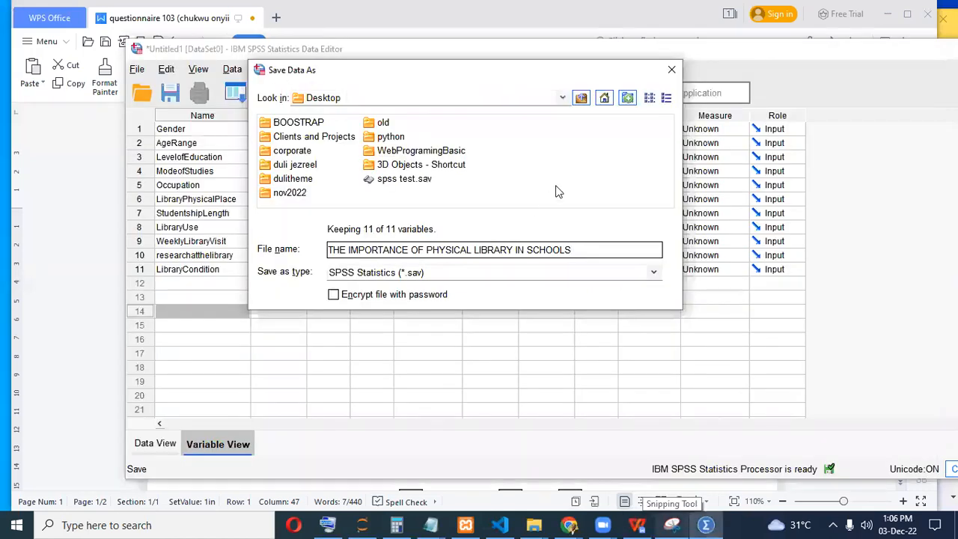
key("Return")
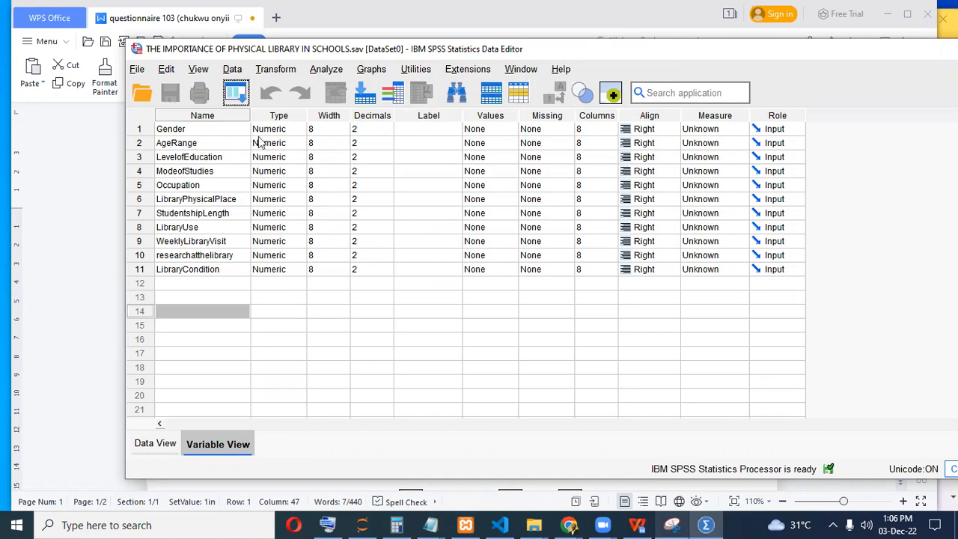
Maximize the Data Editor and keep Gender's type as Numeric, width 8, 2 decimals.
double_click(625, 46)
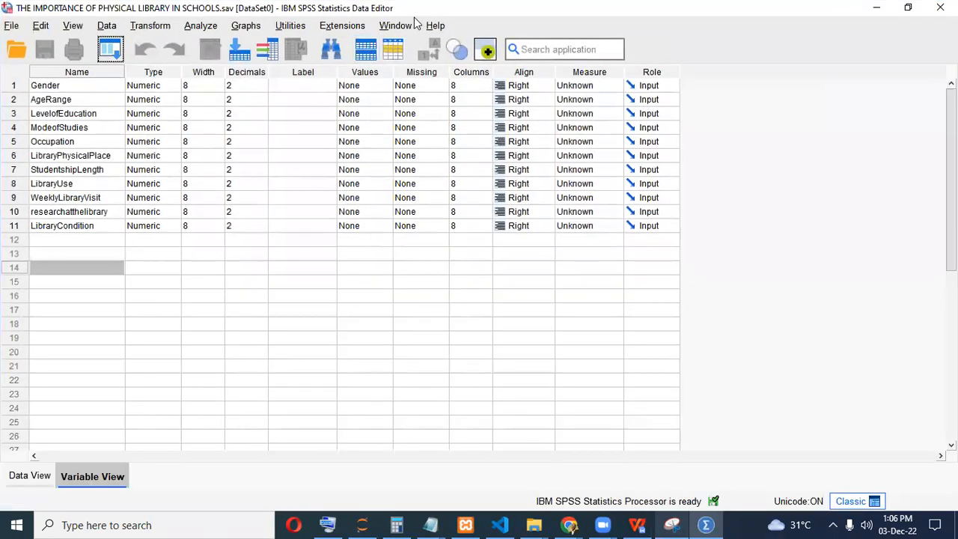
left_click(152, 86)
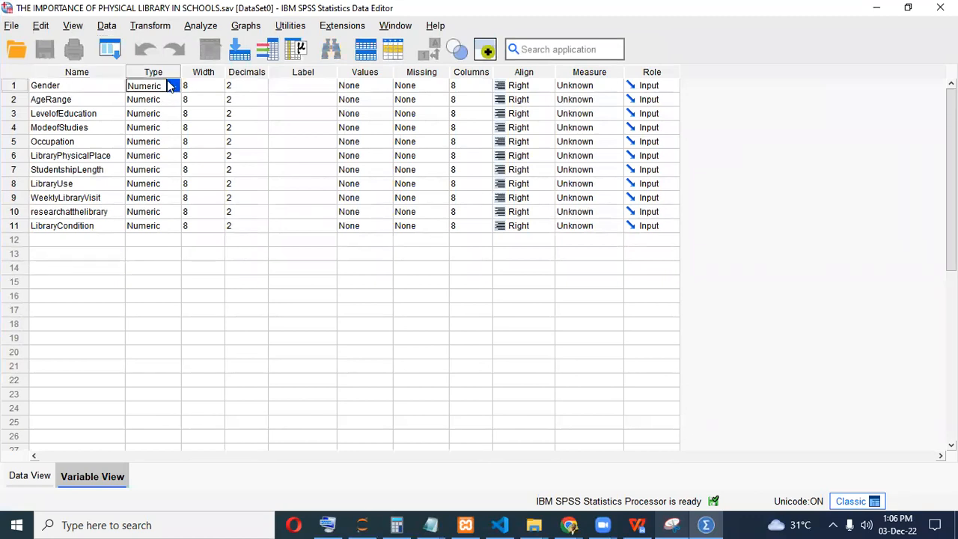
left_click(172, 86)
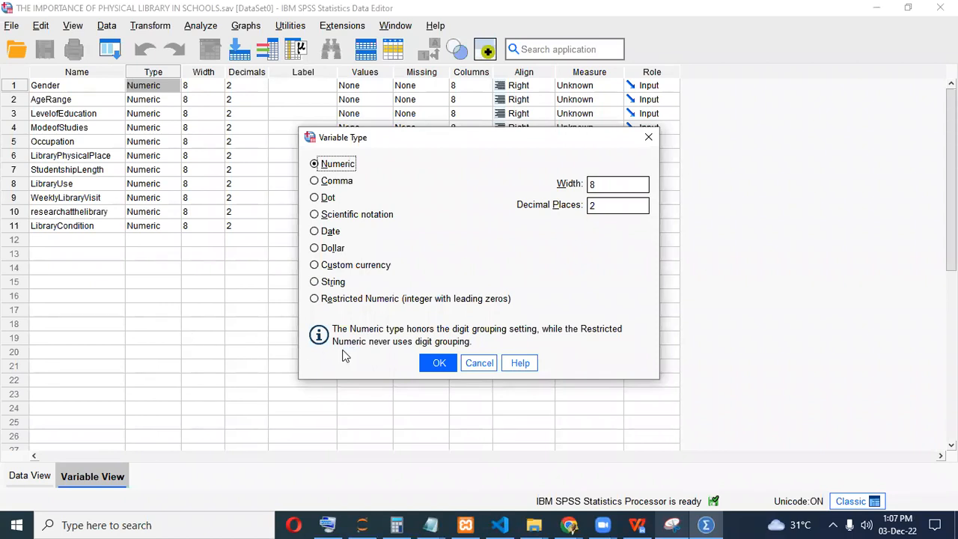
left_click(437, 366)
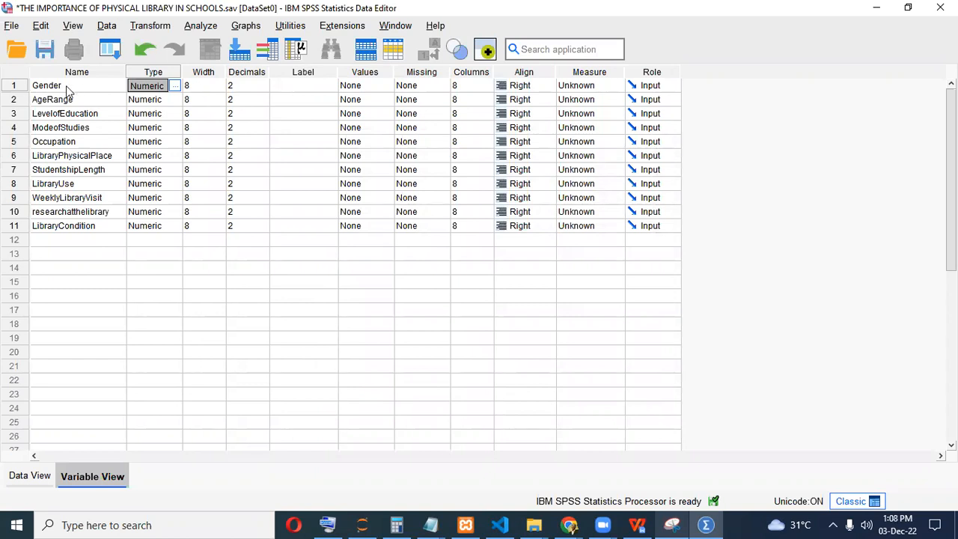
Lower decimals to 0 for Gender, AgeRange, LevelofEducation, ModeofStudies and Occupation.
left_click(246, 85)
left_click(264, 88)
left_click(263, 88)
left_click(262, 101)
left_click(263, 103)
left_click(264, 104)
left_click(255, 113)
left_click(264, 116)
left_click(263, 117)
left_click(255, 128)
left_click(264, 131)
left_click(264, 131)
left_click(253, 142)
left_click(264, 145)
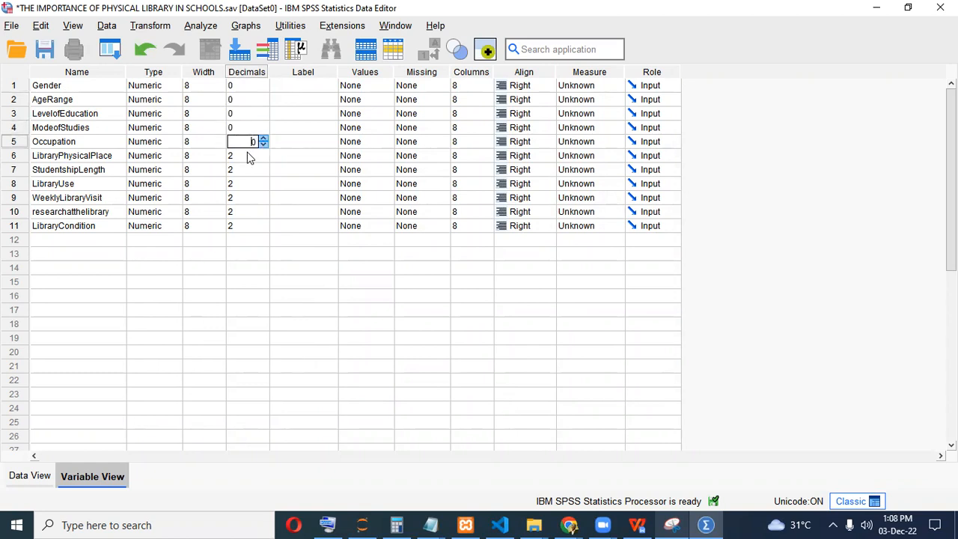
Set 0 decimals for LibraryPhysicalPlace, StudentshipLength, LibraryUse, WeeklyLibraryVisit, researchatthelibrary and LibraryCondition.
left_click(249, 156)
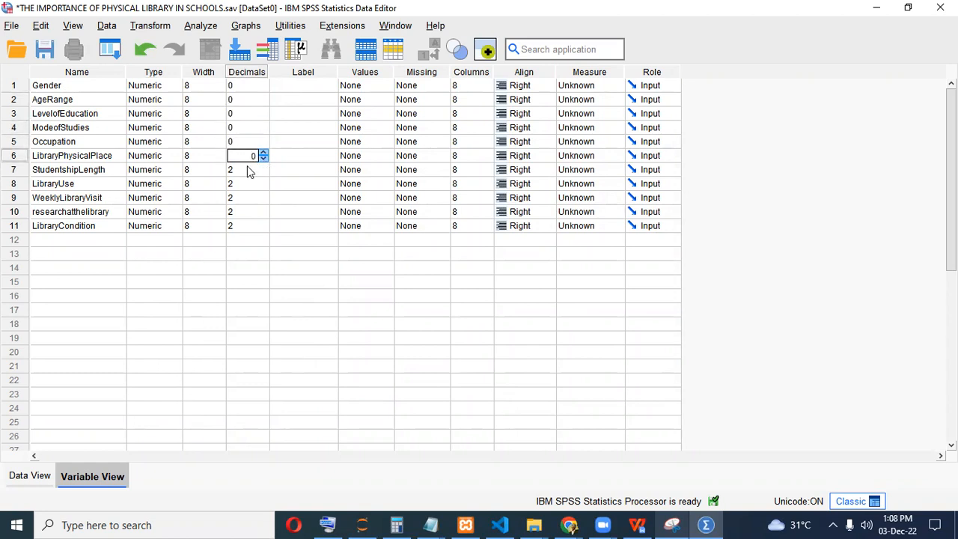
left_click(249, 169)
left_click(263, 173)
left_click(263, 173)
left_click(254, 185)
left_click(264, 186)
left_click(255, 199)
left_click(263, 188)
left_click(264, 186)
left_click(252, 202)
left_click(263, 201)
left_click(263, 201)
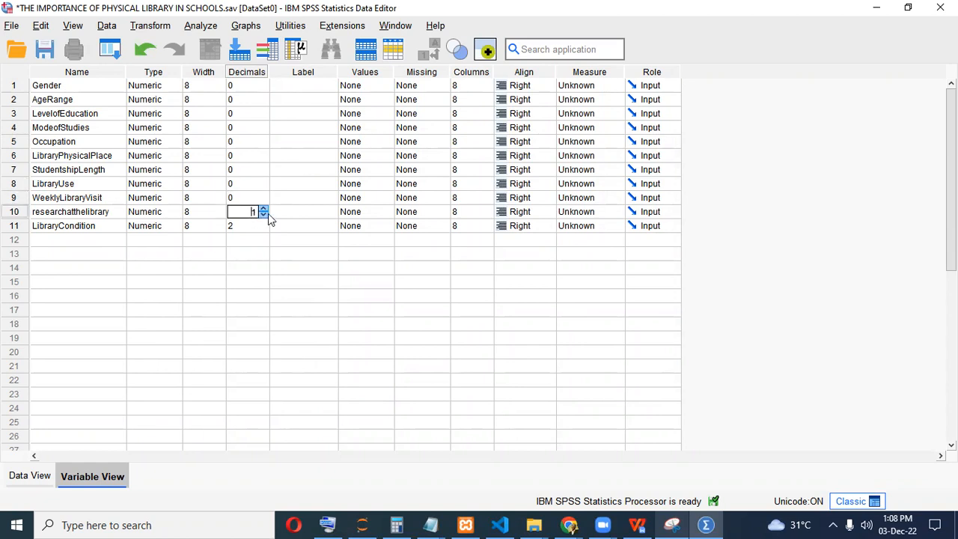
left_click(247, 226)
left_click(262, 227)
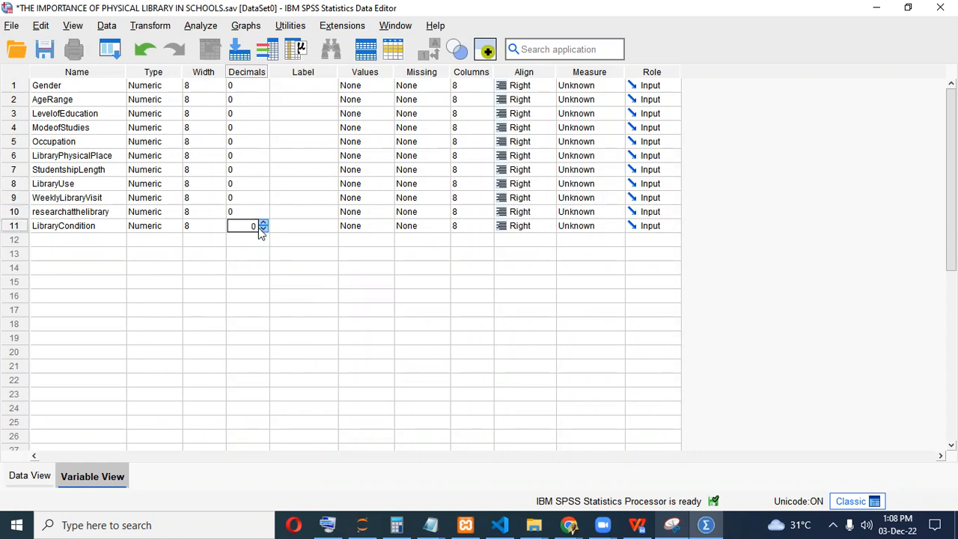
left_click(247, 281)
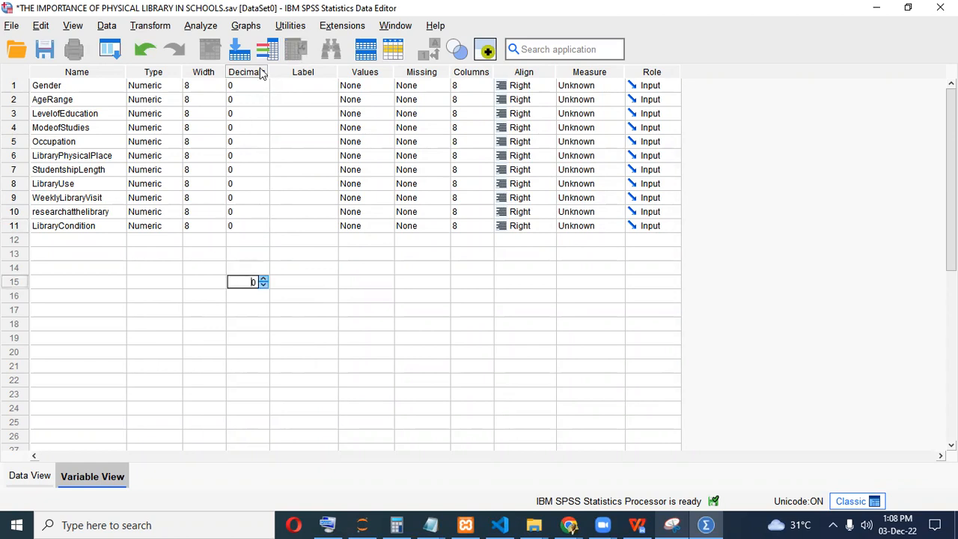
left_click(245, 226)
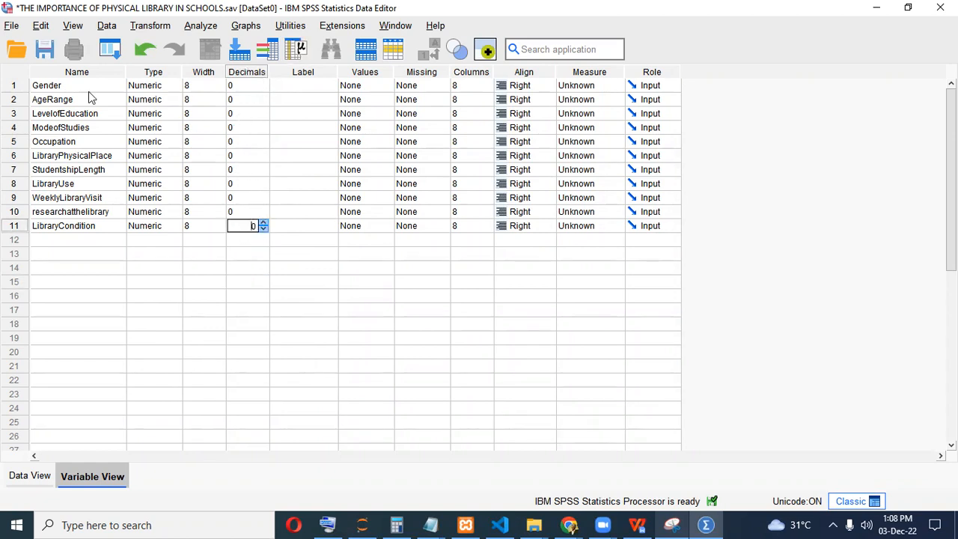
Drag the Label column much wider in Variable View.
left_click(278, 85)
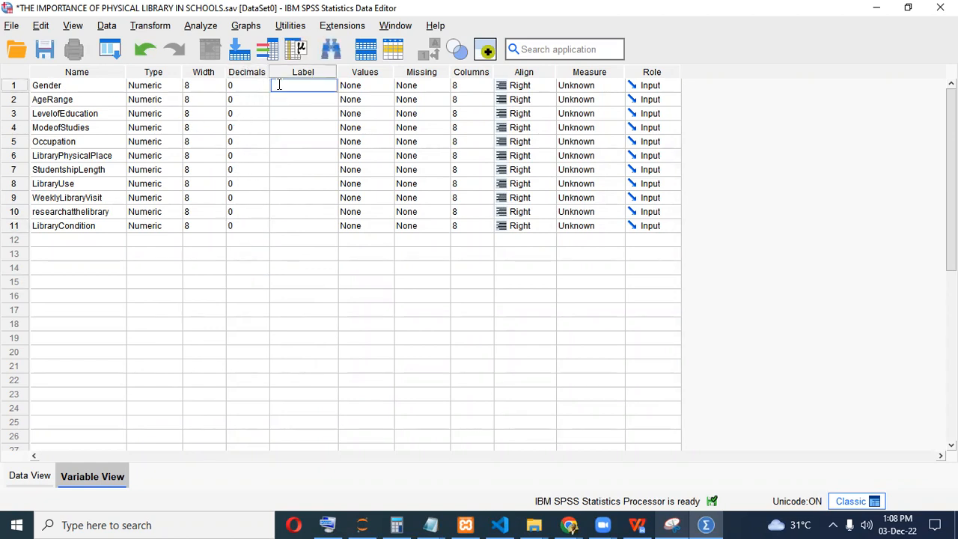
left_click(335, 72)
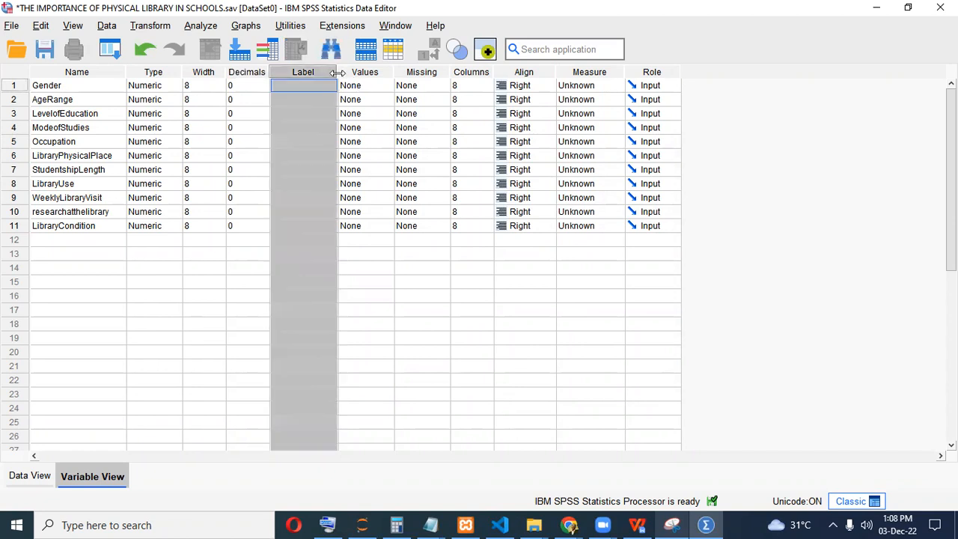
left_click_drag(337, 71, 469, 88)
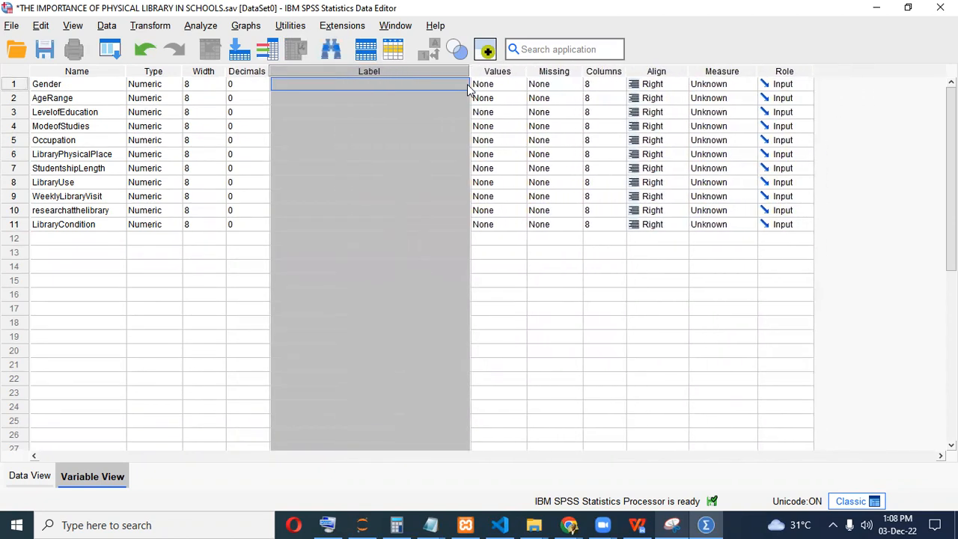
left_click(366, 83)
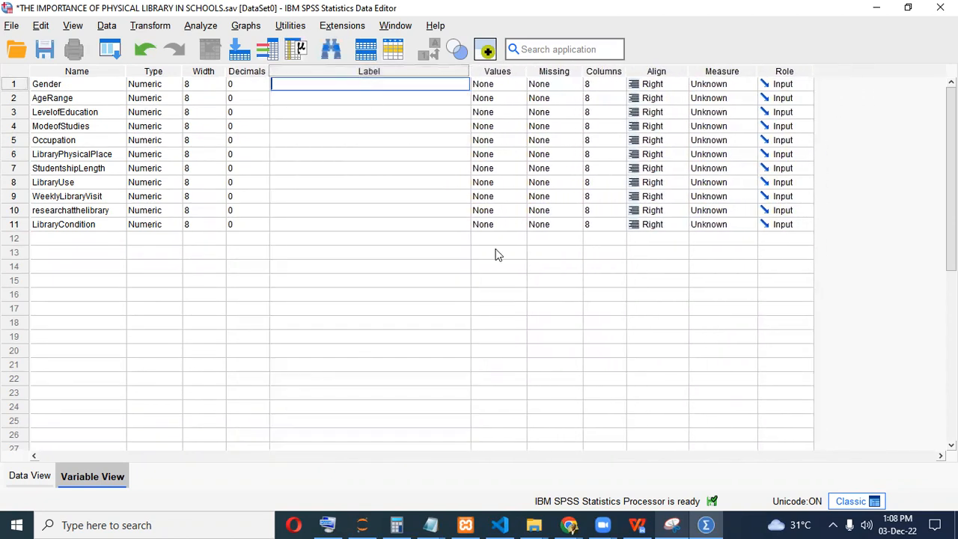
Locate Gender in the questionnaire document, then bring up the Google Form.
left_click(706, 524)
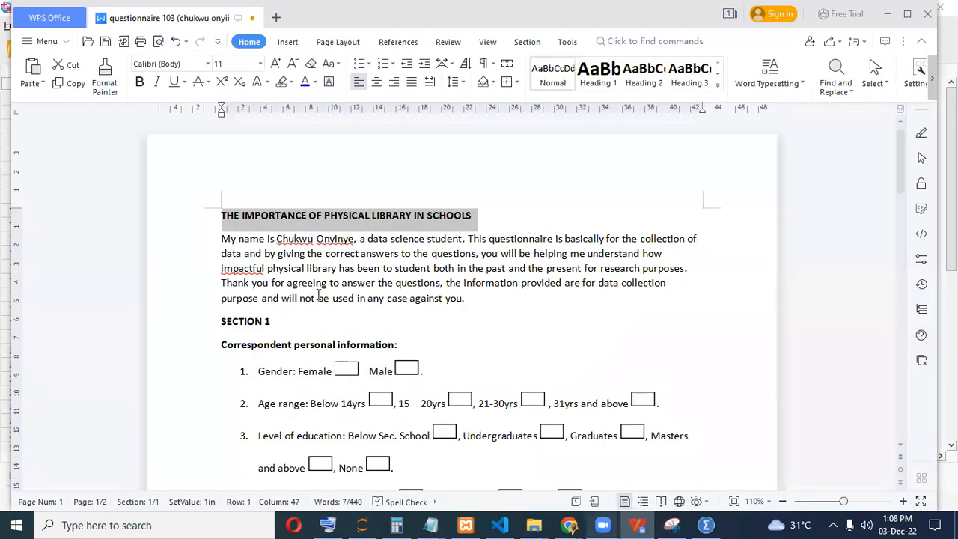
left_click_drag(259, 372, 289, 372)
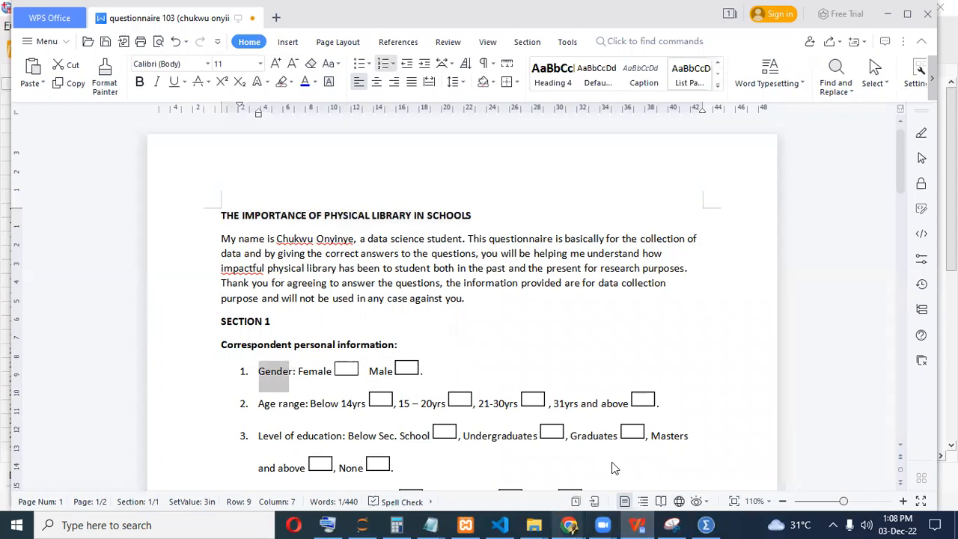
left_click(569, 525)
scroll(210, 202, "up", 3)
Copy the gender question and paste it as Gender's label, 'What's your gender?'.
scroll(216, 225, "down", 4)
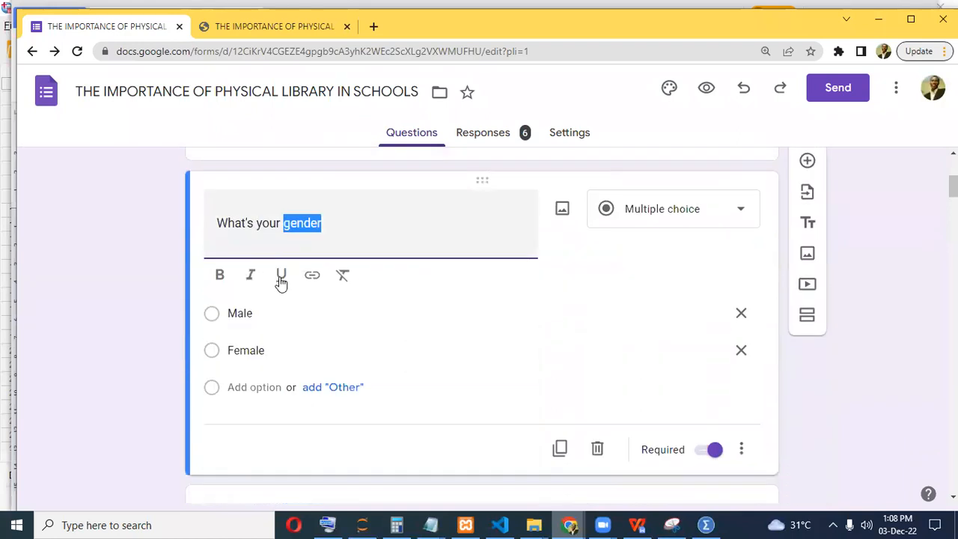
triple_click(332, 215)
key("ctrl+c")
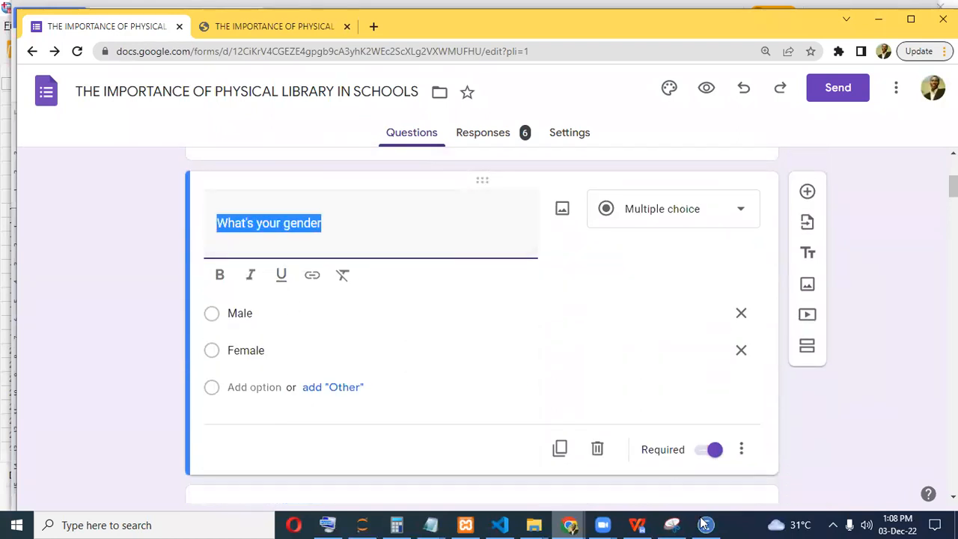
left_click(705, 525)
double_click(332, 84)
key("ctrl+v")
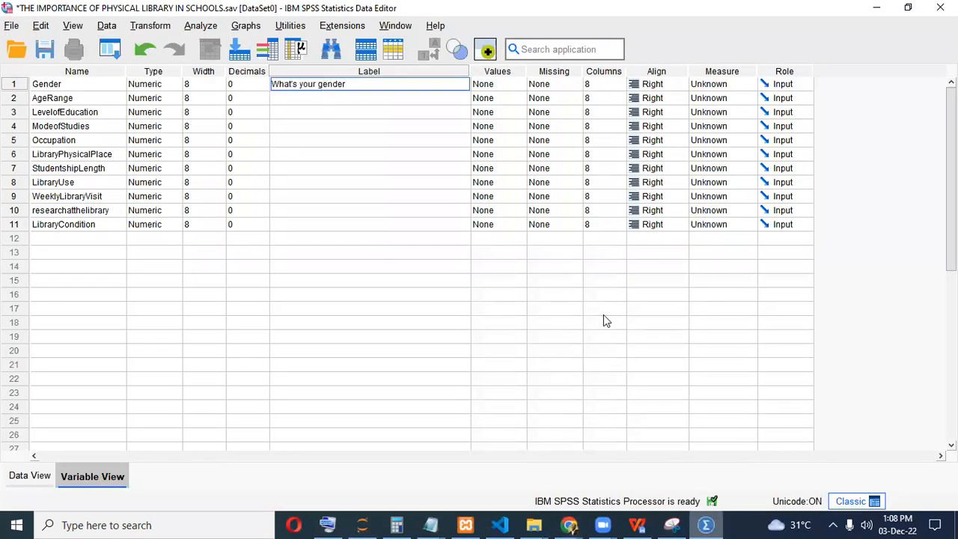
type("?")
Copy the age range question into AgeRange's label, adding a question mark.
left_click(703, 524)
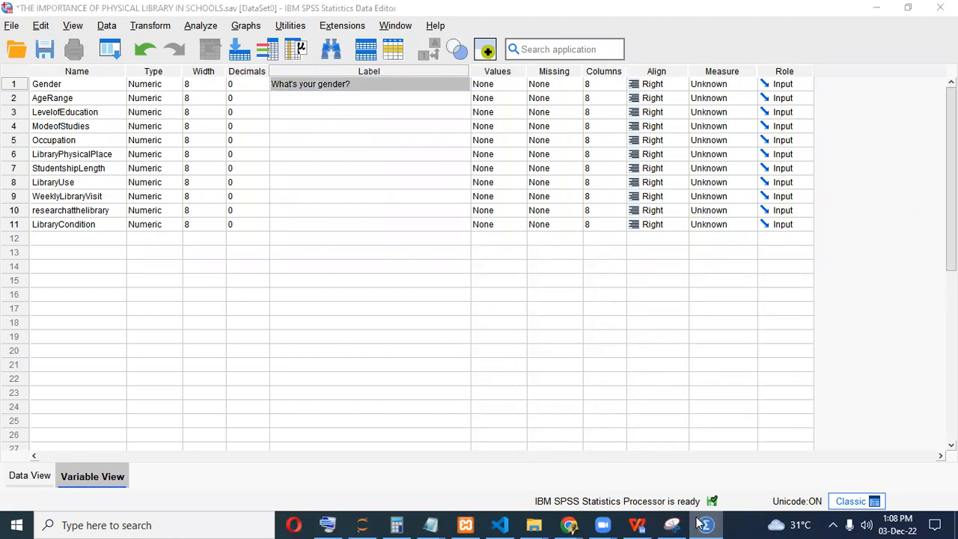
scroll(352, 380, "down", 5)
left_click(254, 377)
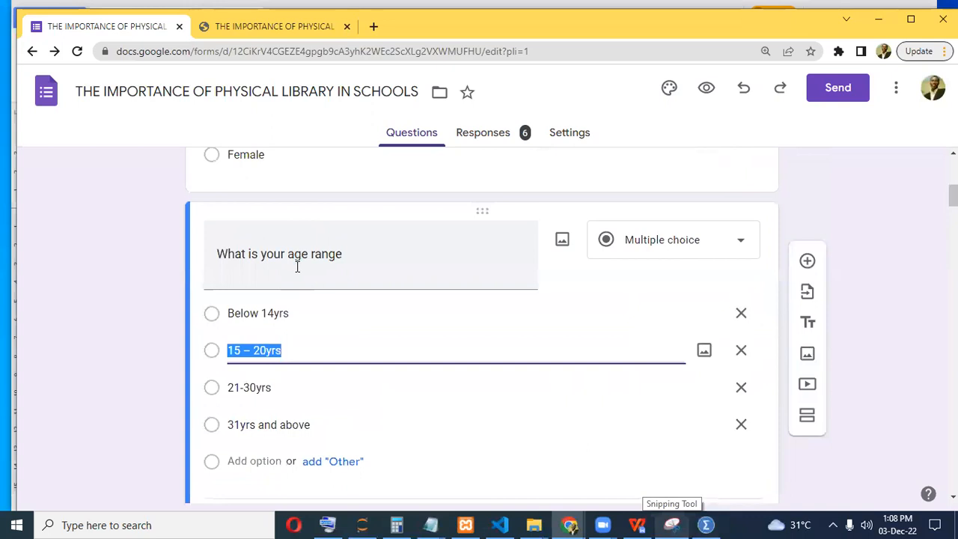
left_click(300, 265)
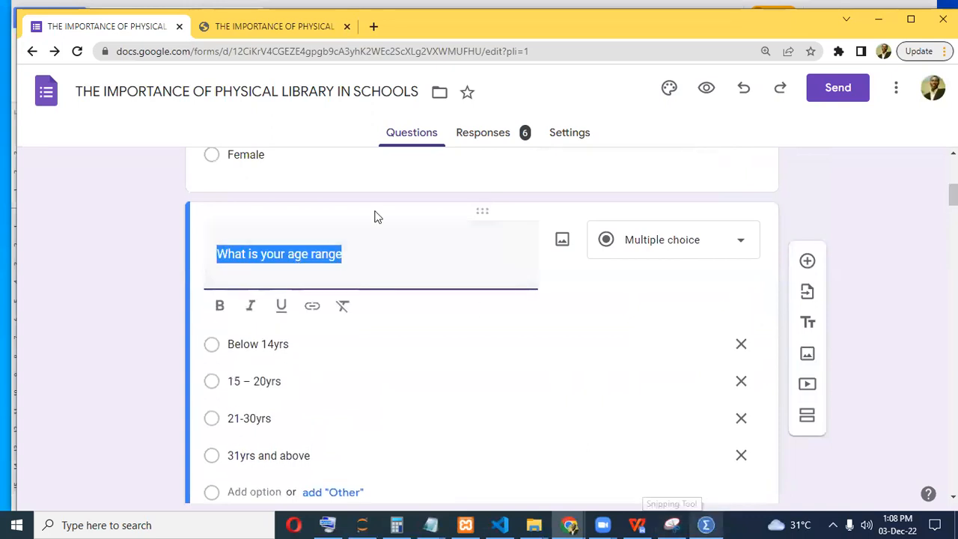
key("ctrl+c")
key("alt+Tab")
key("ctrl+v")
type("?")
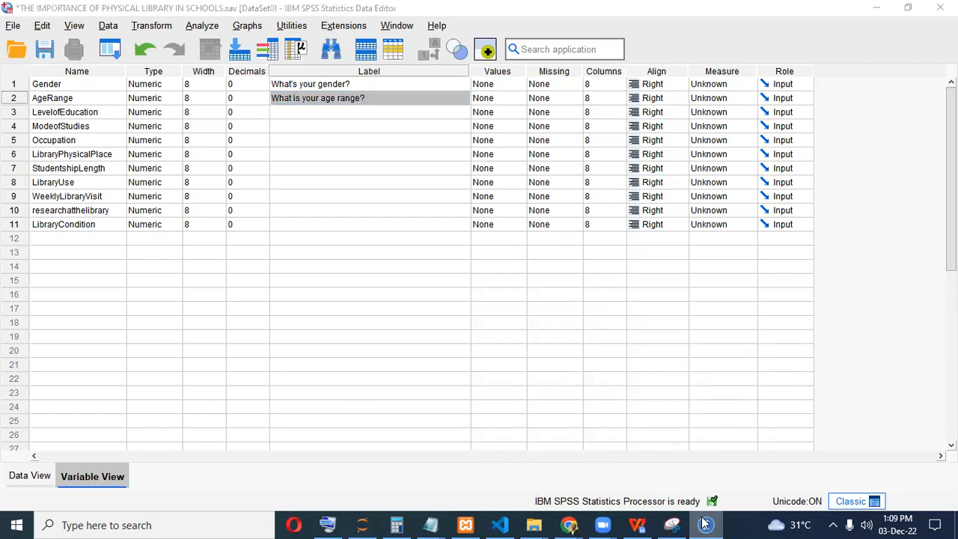
Paste the Level of education question as LevelofEducation's label.
key("alt+Tab")
scroll(324, 337, "down", 5)
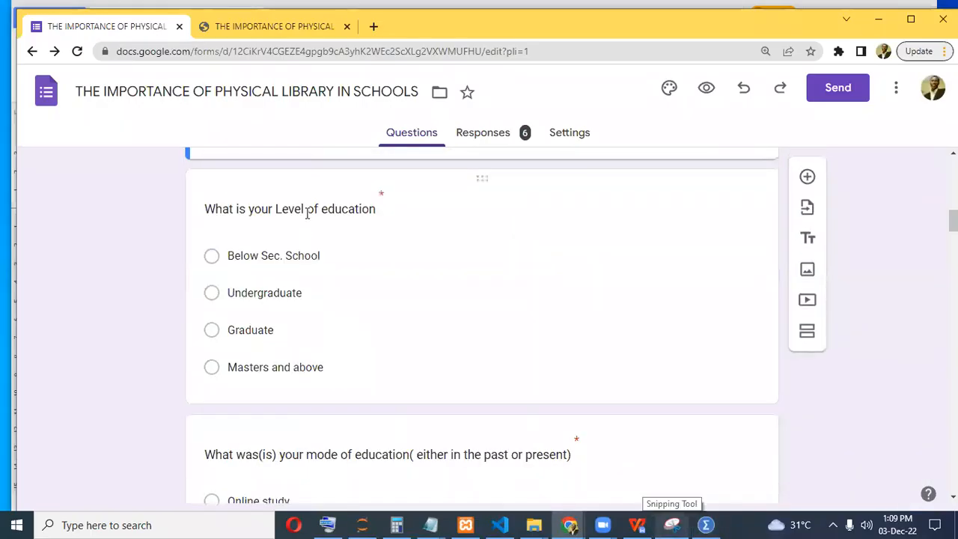
left_click(309, 208)
scroll(318, 194, "up", 2)
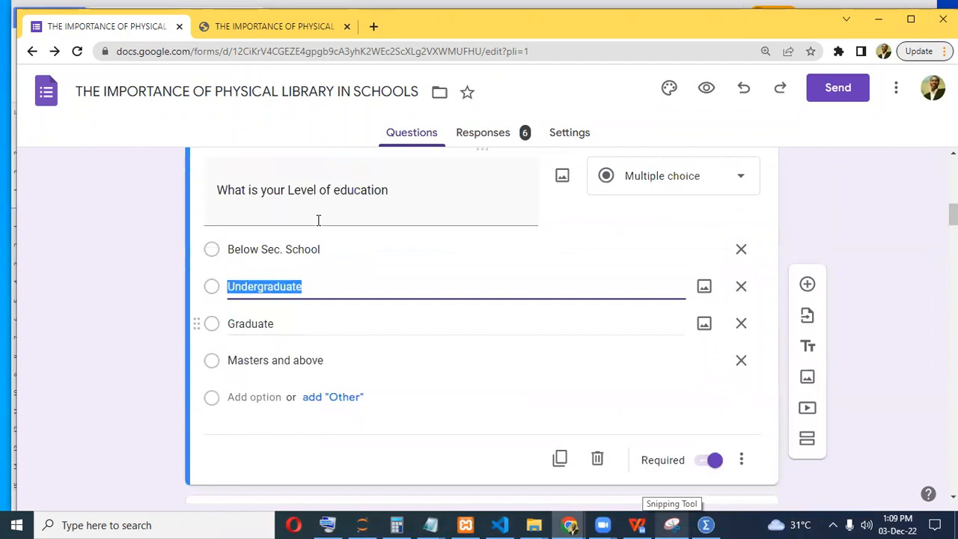
left_click(316, 220)
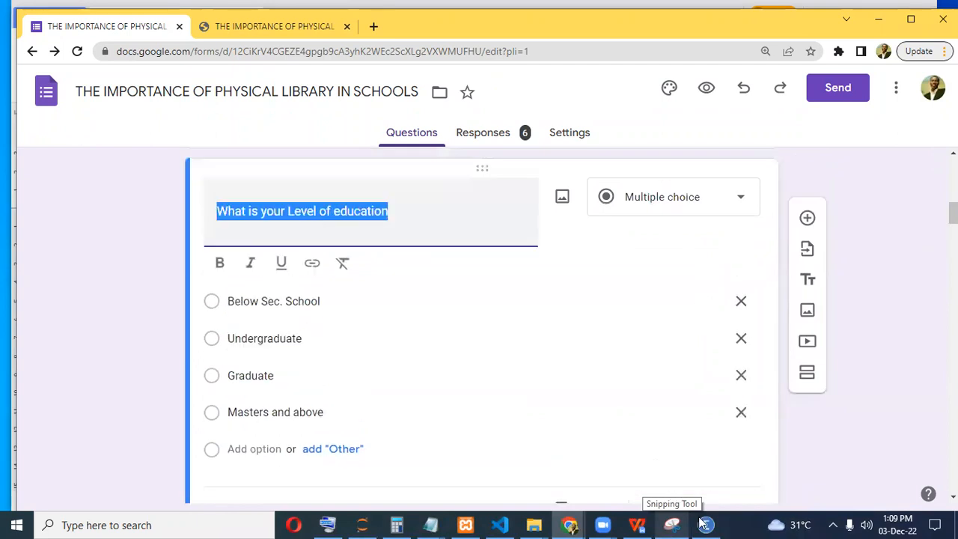
key("alt+Tab")
key("ctrl+v")
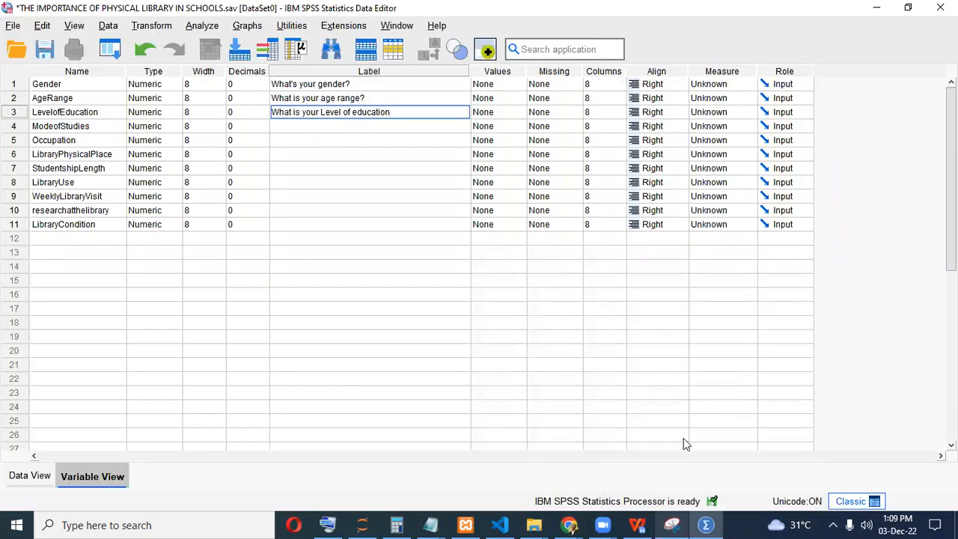
key("alt+Tab")
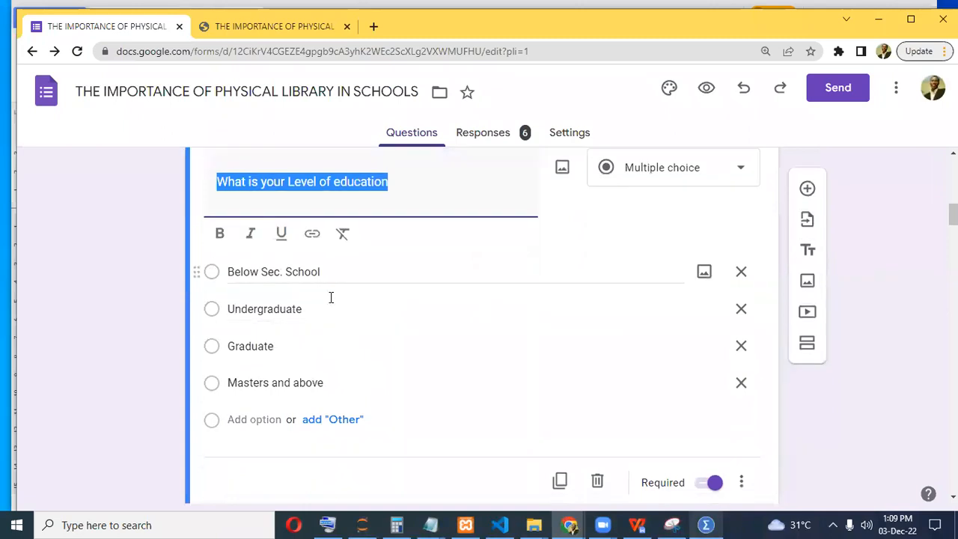
Copy the mode of education question into ModeofStudies' label.
scroll(331, 297, "down", 3)
left_click(327, 307)
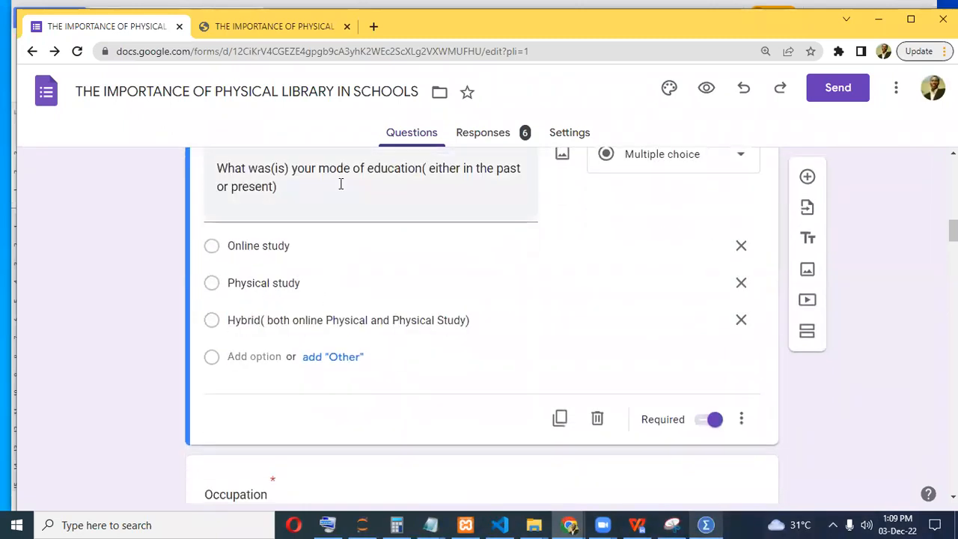
triple_click(341, 183)
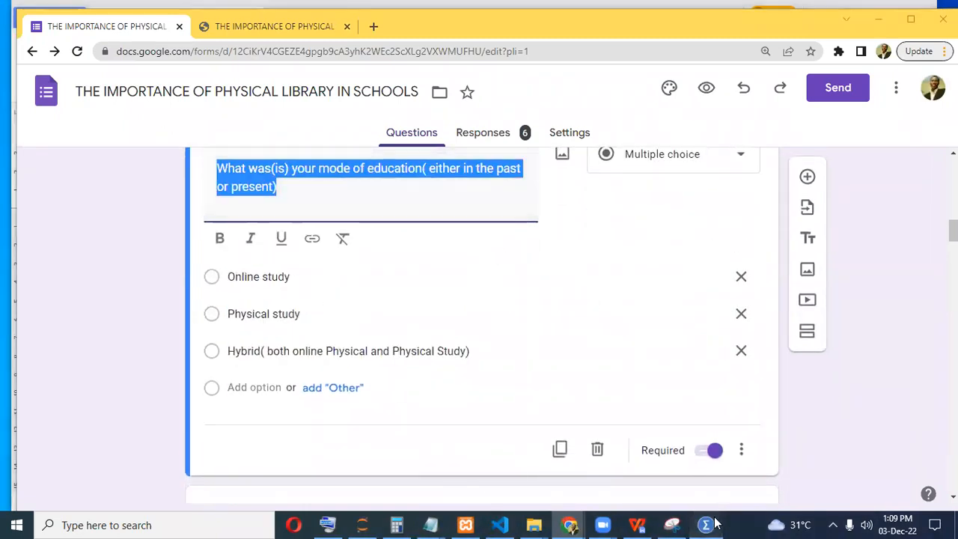
key("ctrl+c")
key("alt+Tab")
double_click(312, 125)
key("ctrl+v")
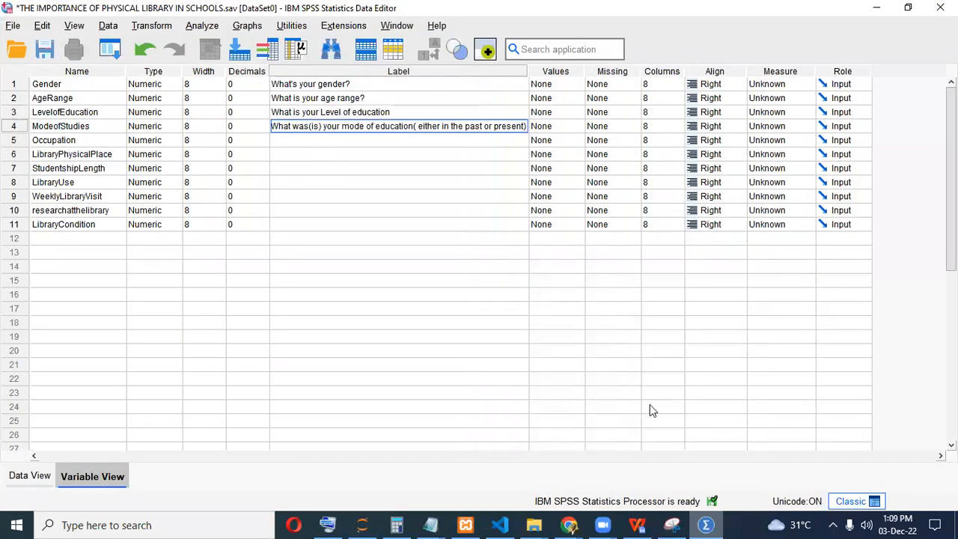
key("Return")
Paste the Occupation question as the Occupation variable's label.
key("alt+Tab")
scroll(409, 294, "down", 3)
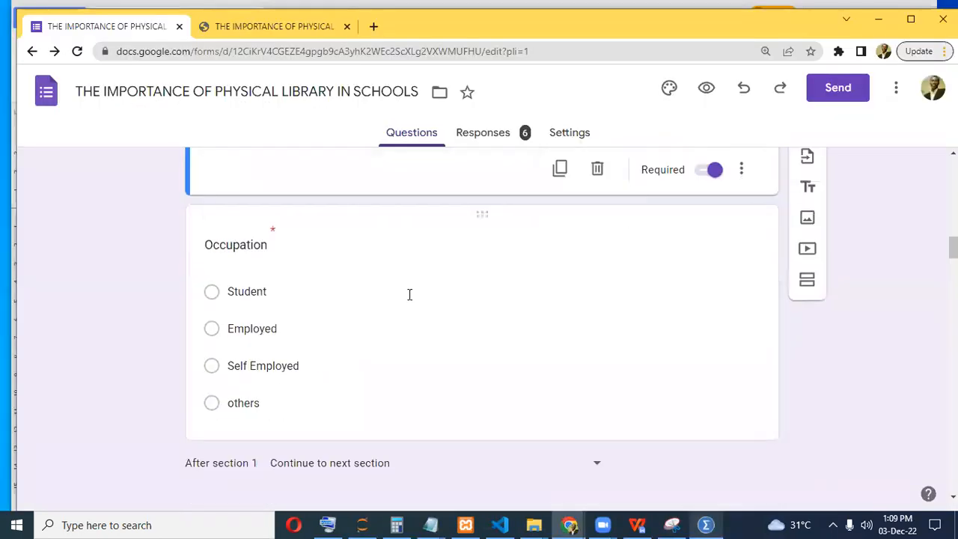
left_click(257, 176)
scroll(285, 197, "down", 1)
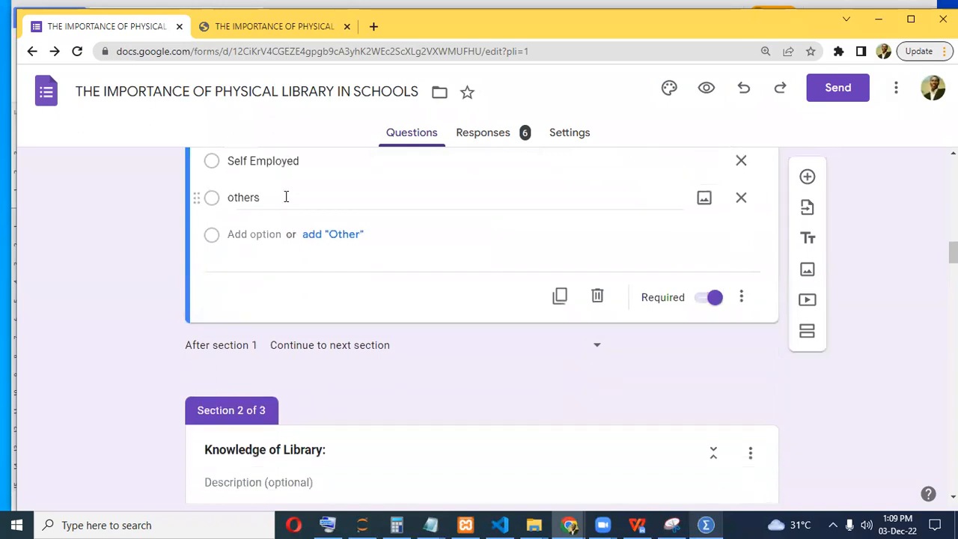
scroll(284, 202, "up", 2)
double_click(285, 182)
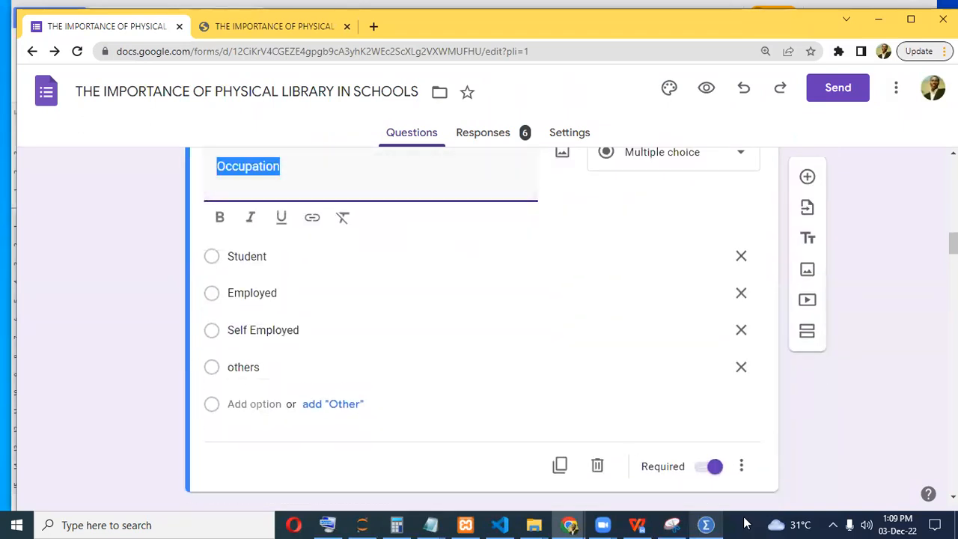
key("alt+Tab")
left_click(296, 143)
key("ctrl+v")
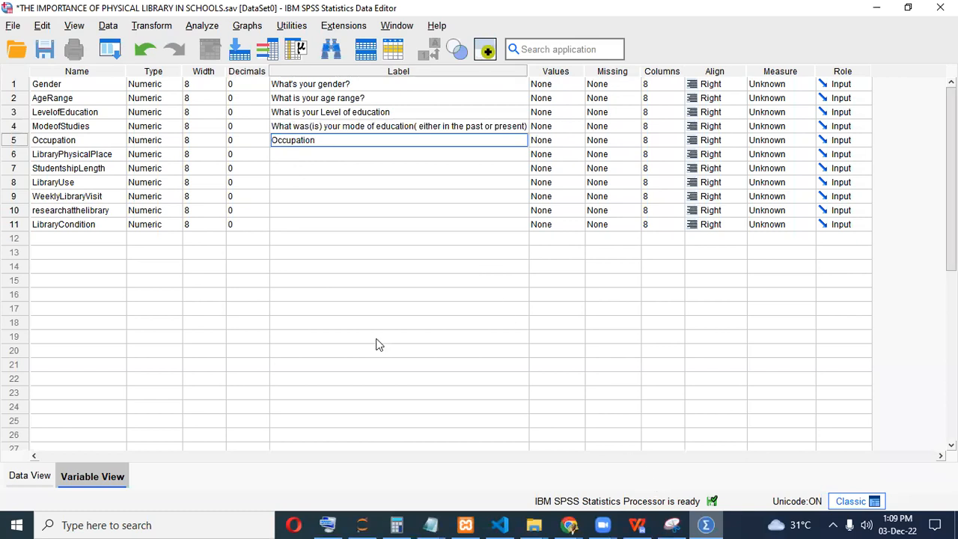
Select the library physical place question title in the form for LibraryPhysicalPlace.
key("alt+Tab")
left_click(331, 308)
left_click(299, 297)
left_click(311, 179)
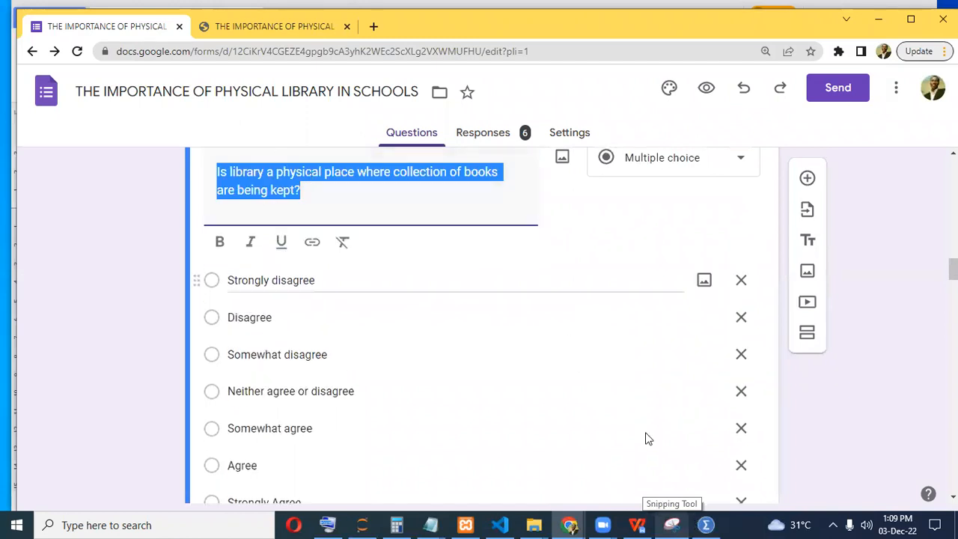
left_click(705, 524)
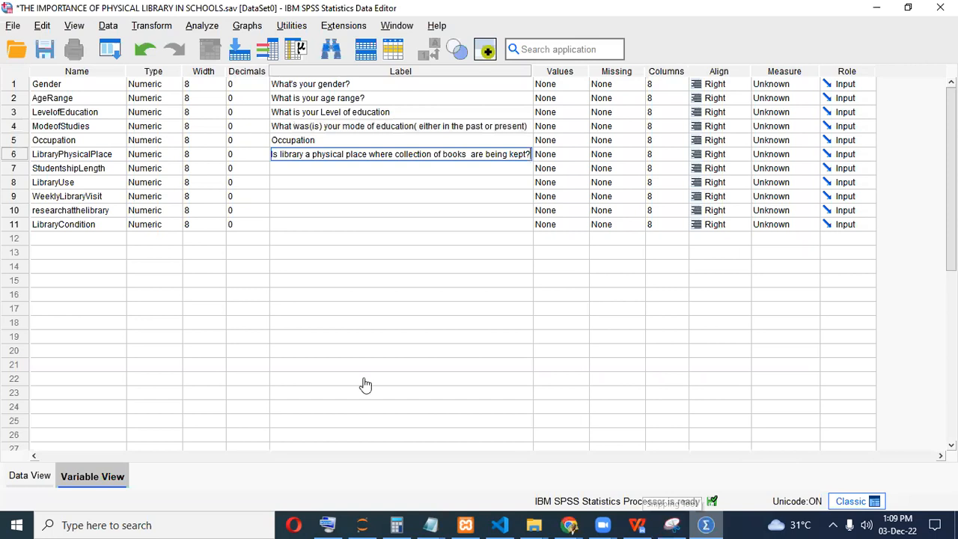
key("alt+Tab")
Copy the student duration question into StudentshipLength's label.
left_click(282, 255)
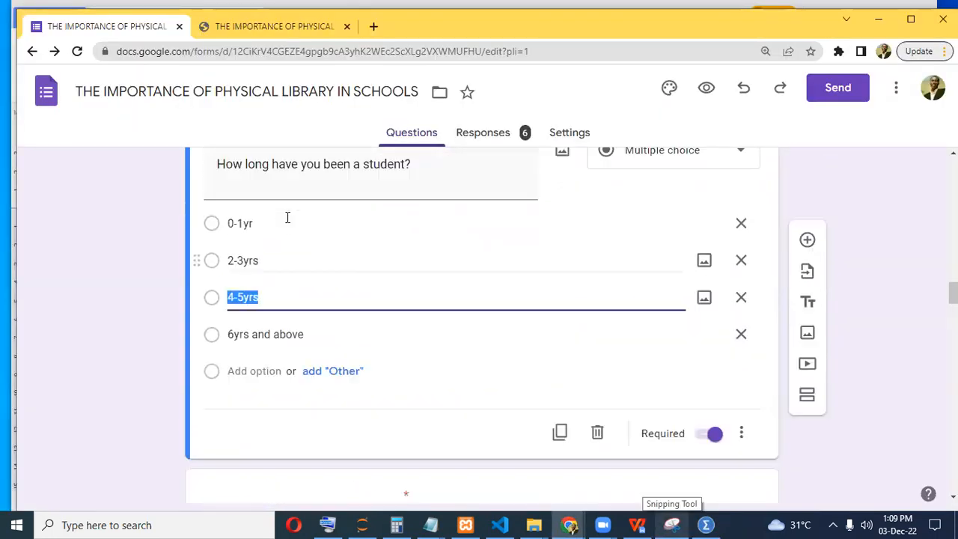
triple_click(285, 239)
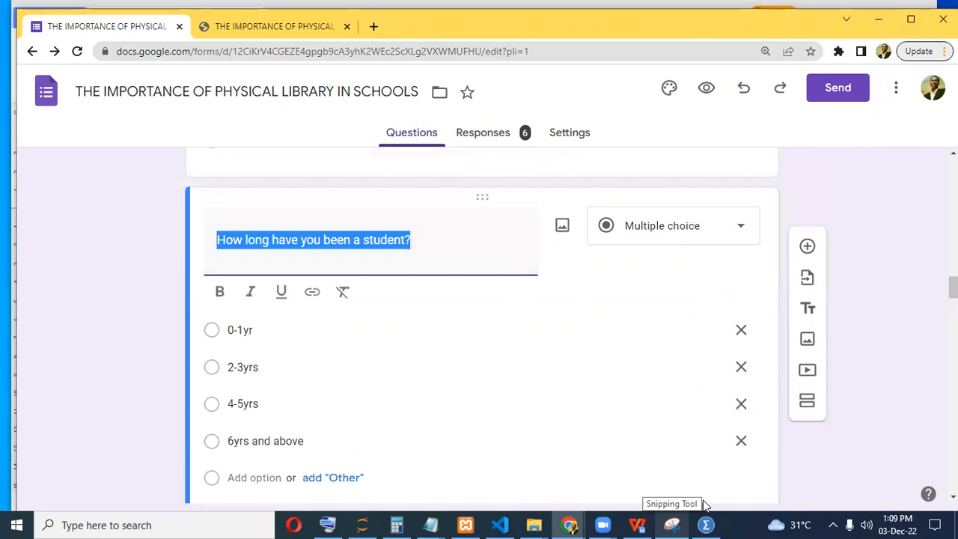
key("ctrl+c")
key("alt+Tab")
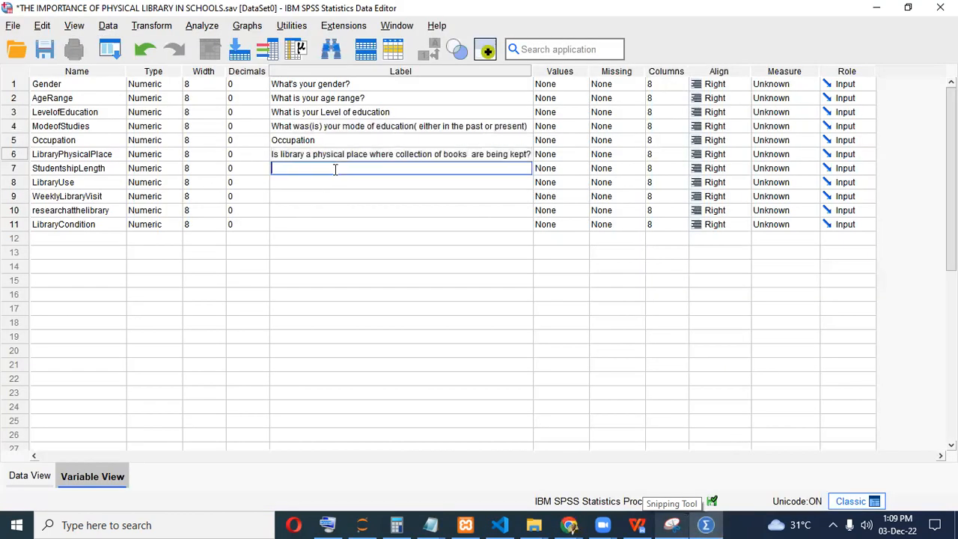
key("ctrl+v")
Bring the library visit question across as LibraryUse's label.
key("alt+Tab")
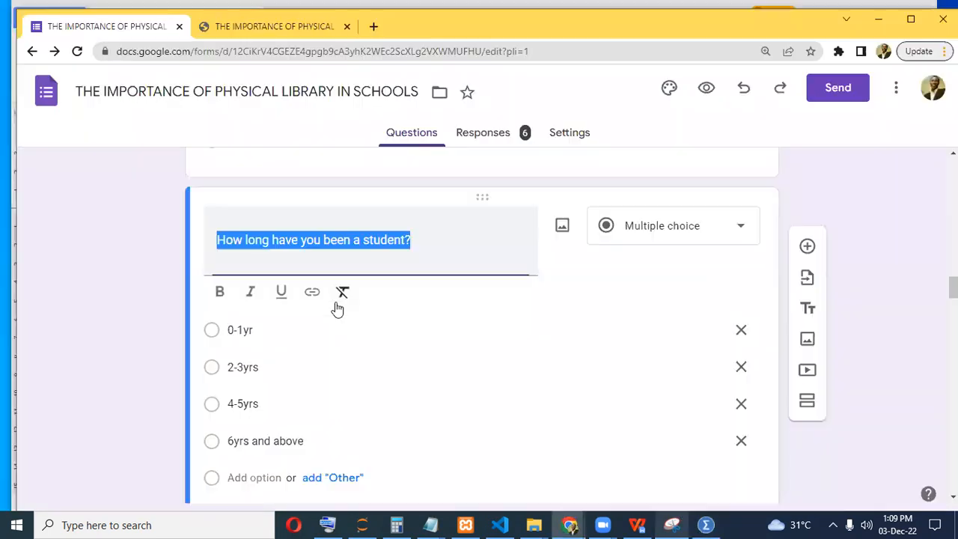
scroll(335, 301, "down", 4)
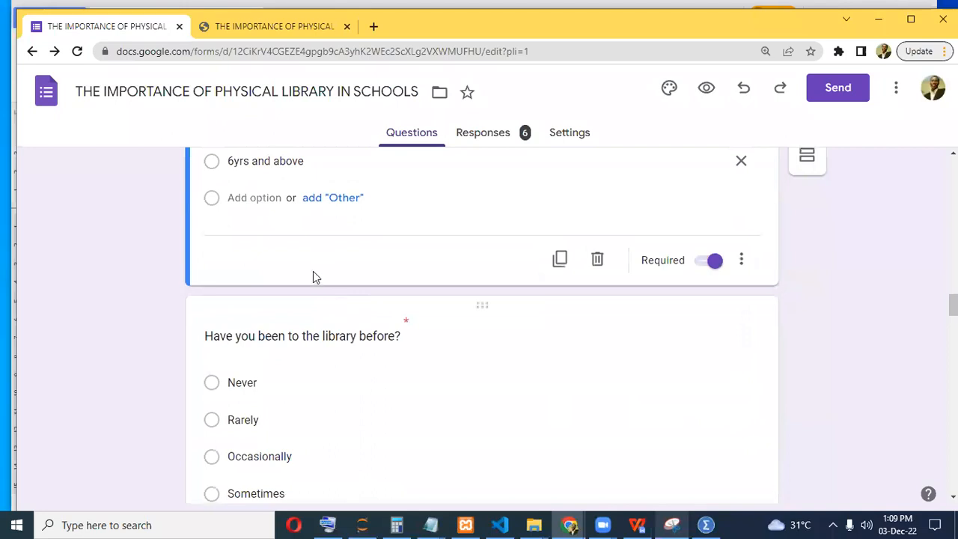
left_click(352, 336)
triple_click(348, 214)
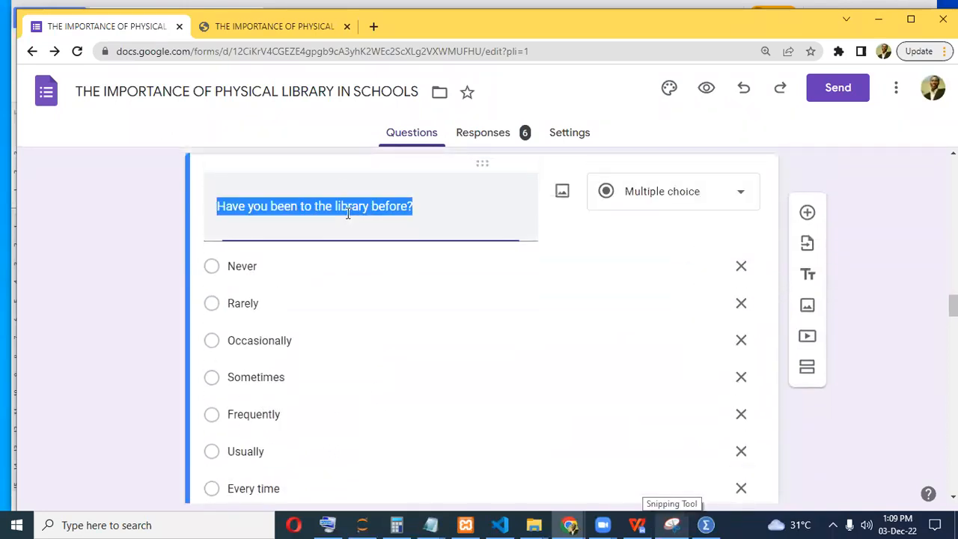
left_click(706, 525)
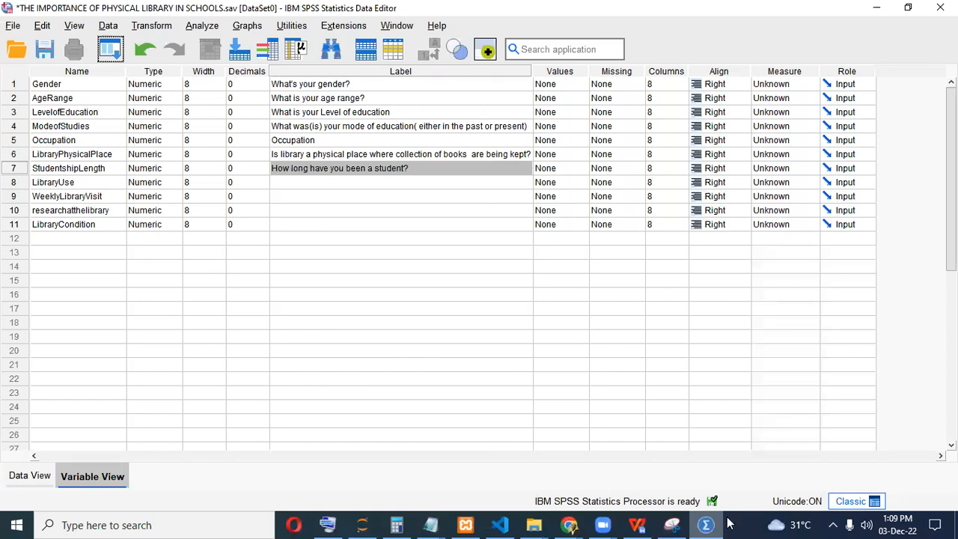
key("alt+Tab")
Copy the weekly visit question into WeeklyLibraryVisit's label.
left_click(306, 271)
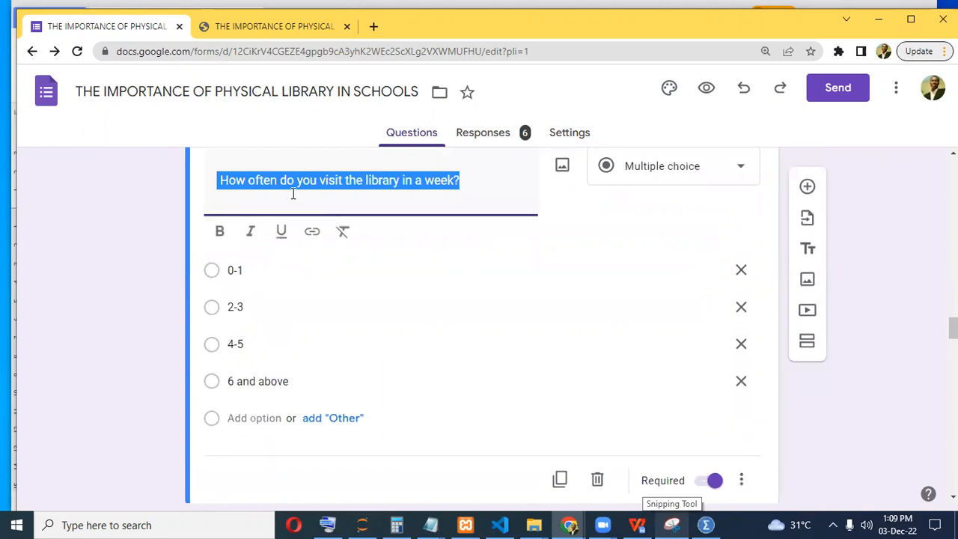
key("ctrl+c")
key("alt+Tab")
key("ctrl+v")
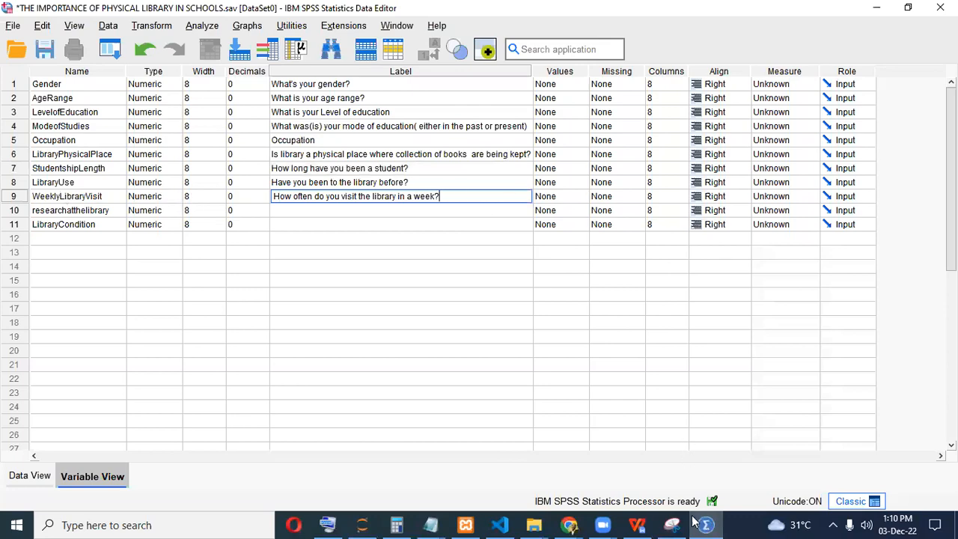
key("alt+Tab")
Paste the research at the library question as researchatthelibrary's label.
scroll(427, 316, "down", 5)
left_click(301, 209)
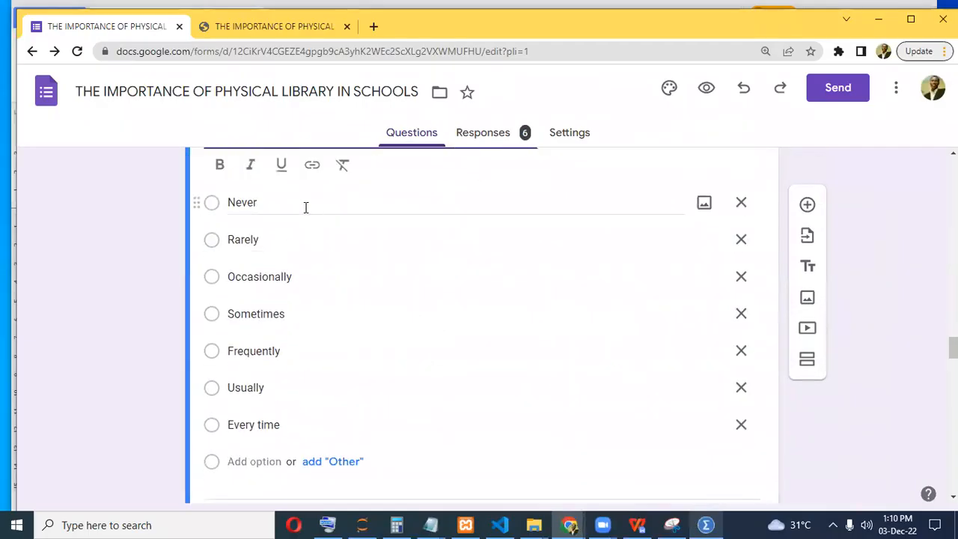
left_click(706, 524)
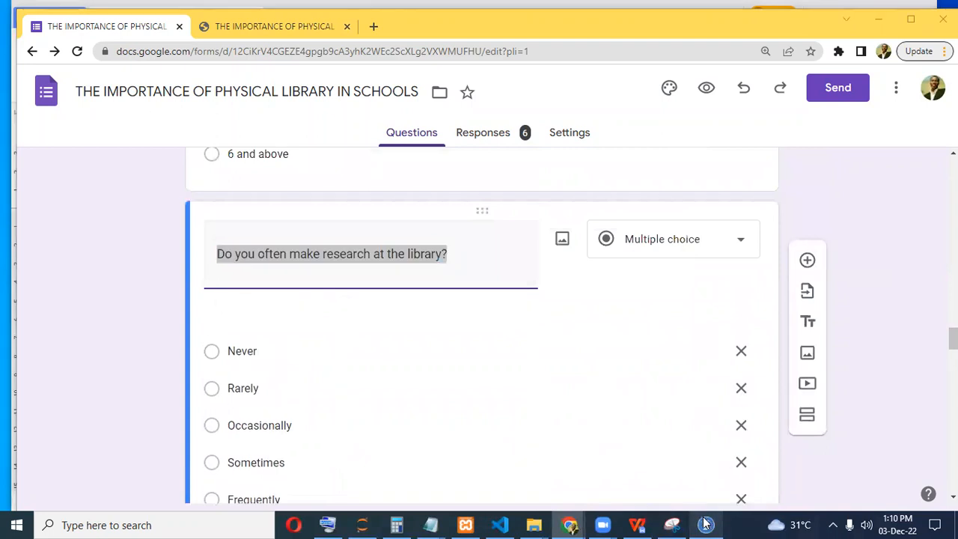
left_click(338, 219)
key("ctrl+v")
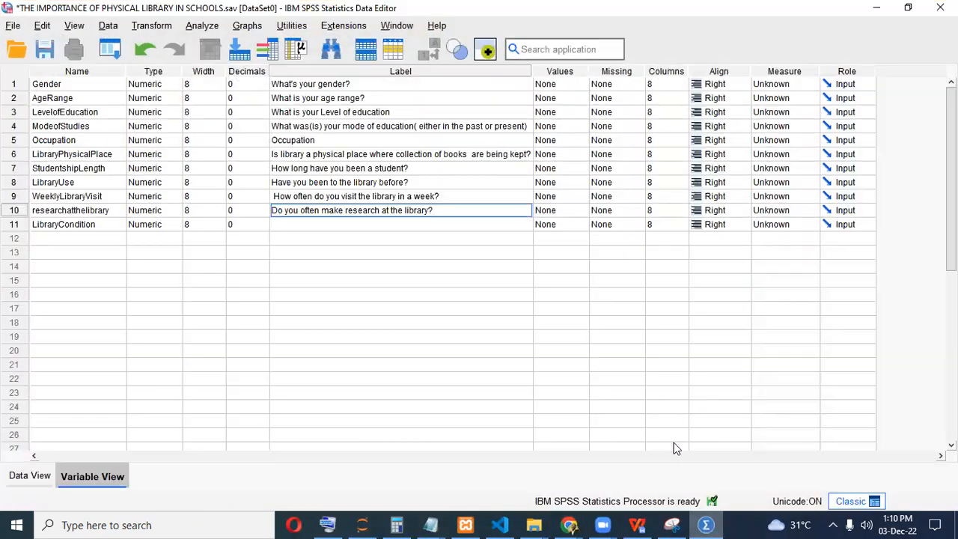
Take the library condition question title across for LibraryCondition.
left_click(703, 524)
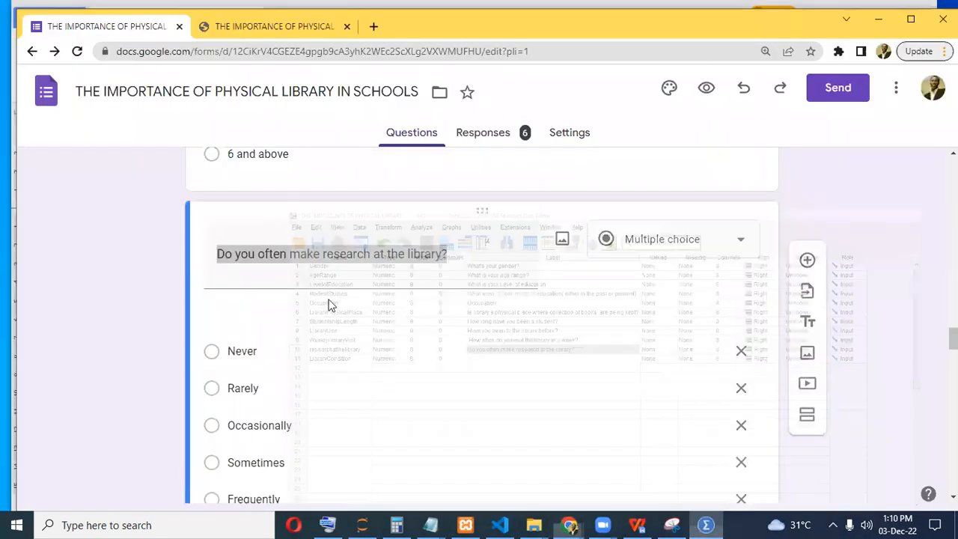
scroll(327, 300, "down", 3)
triple_click(314, 253)
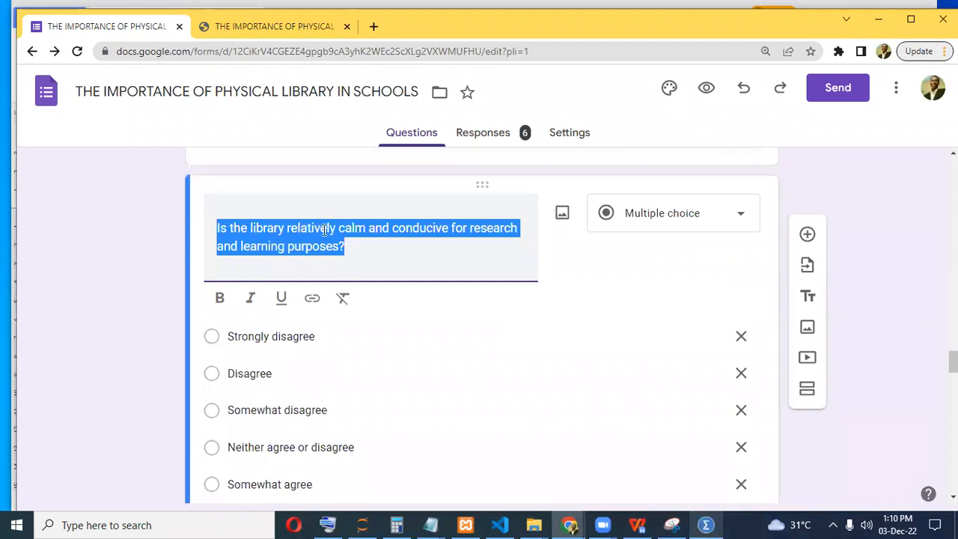
left_click(704, 524)
left_click(702, 522)
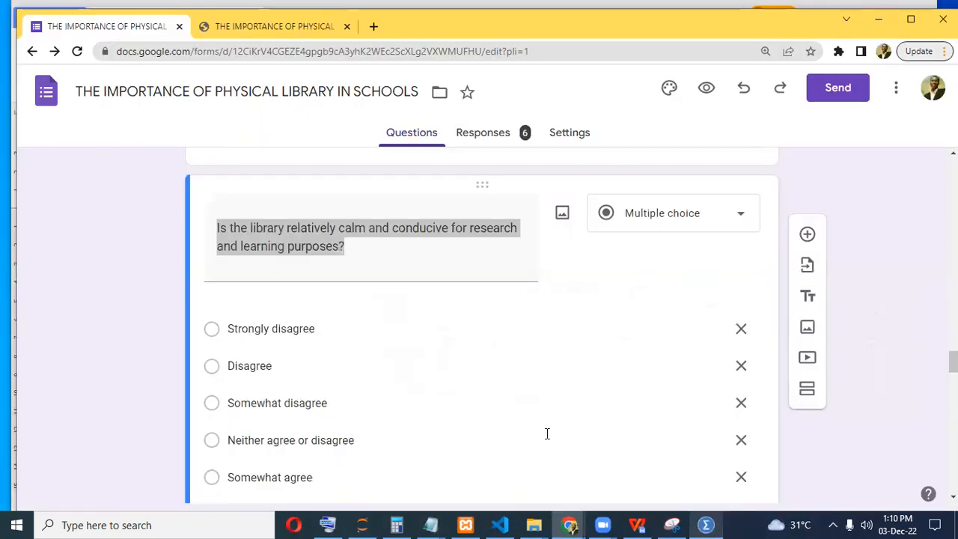
scroll(225, 267, "down", 6)
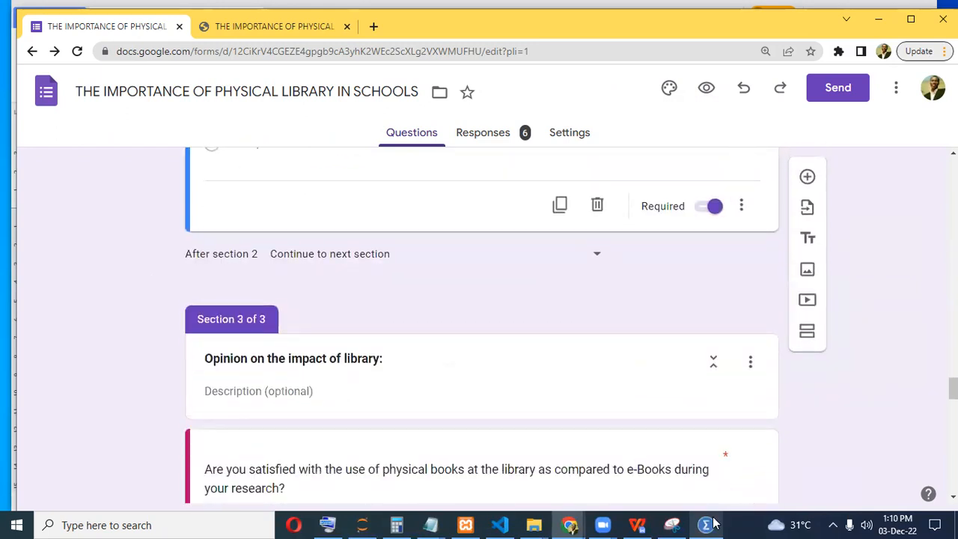
key("alt+Tab")
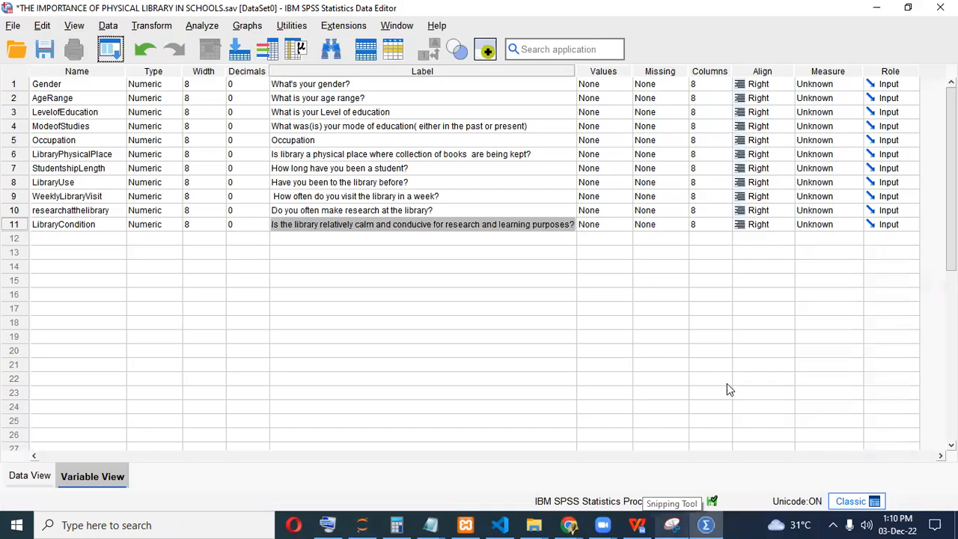
Narrow the Label column and widen the Values column.
left_click(571, 68)
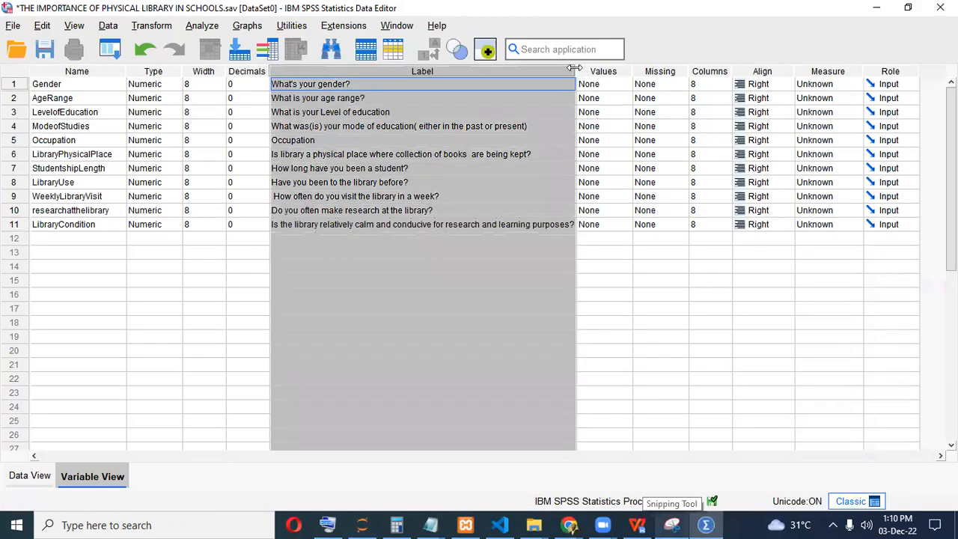
left_click_drag(575, 69, 417, 84)
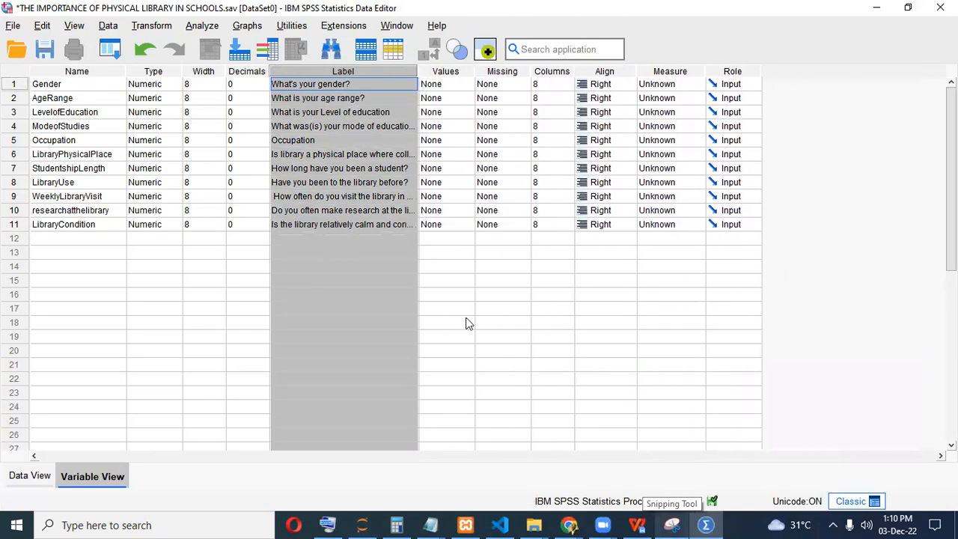
double_click(441, 322)
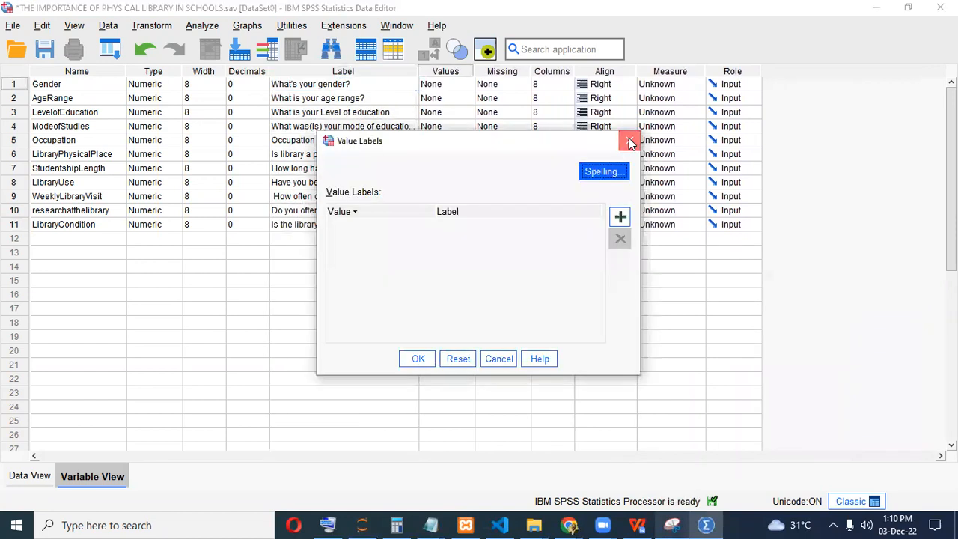
left_click(628, 137)
left_click_drag(475, 71, 619, 71)
Open Gender's Value Labels dialog and add a new label row.
left_click(446, 84)
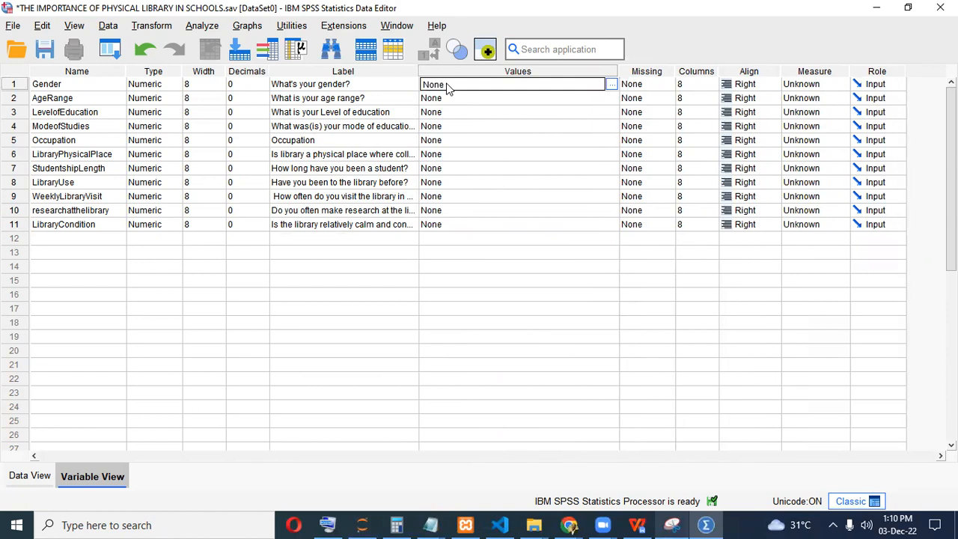
left_click(611, 84)
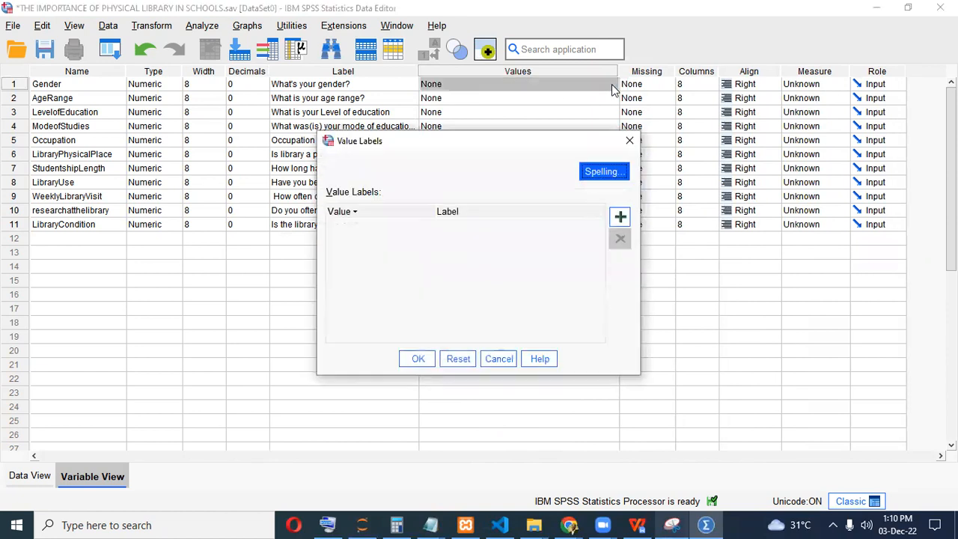
left_click(620, 216)
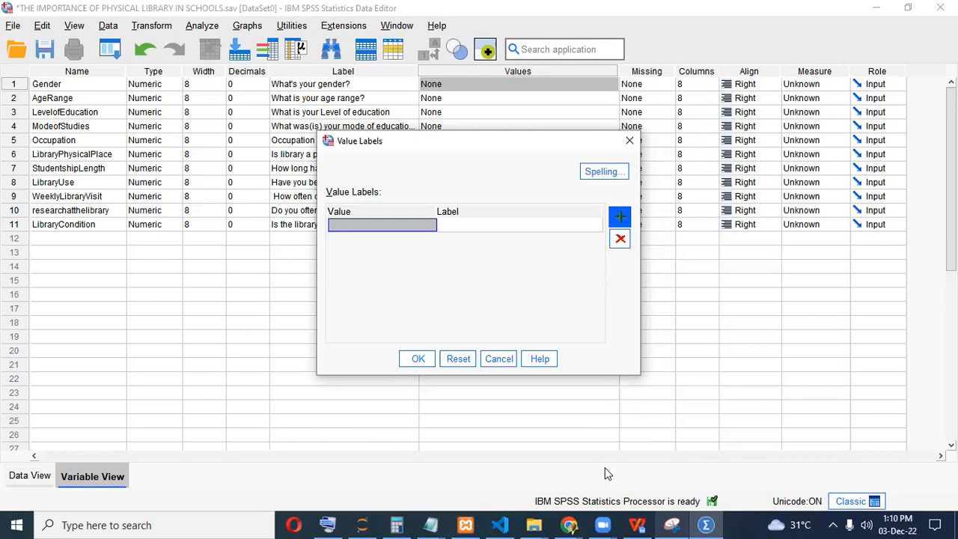
Define Gender's value labels 0 = Male and 1 = Female and confirm.
left_click(635, 524)
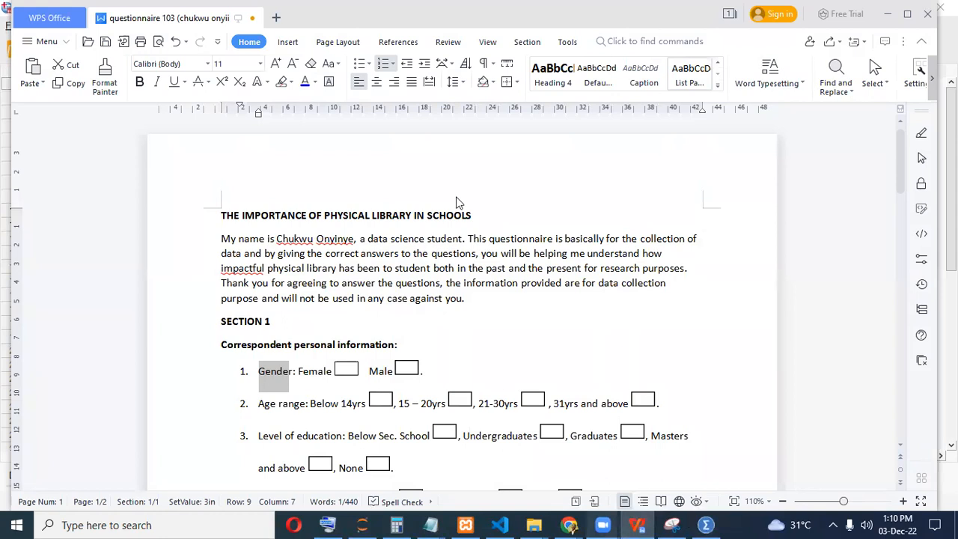
key("alt+Tab")
left_click(467, 224)
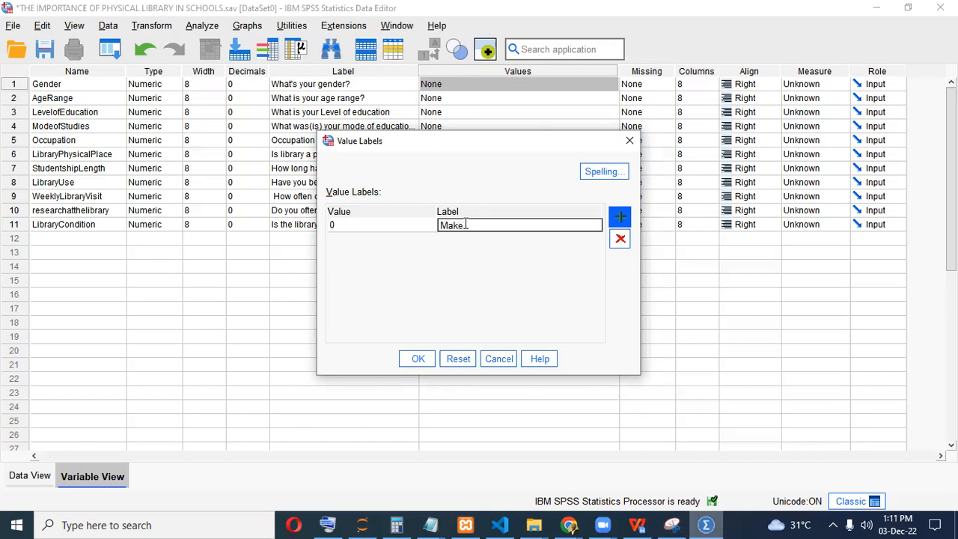
left_click(620, 216)
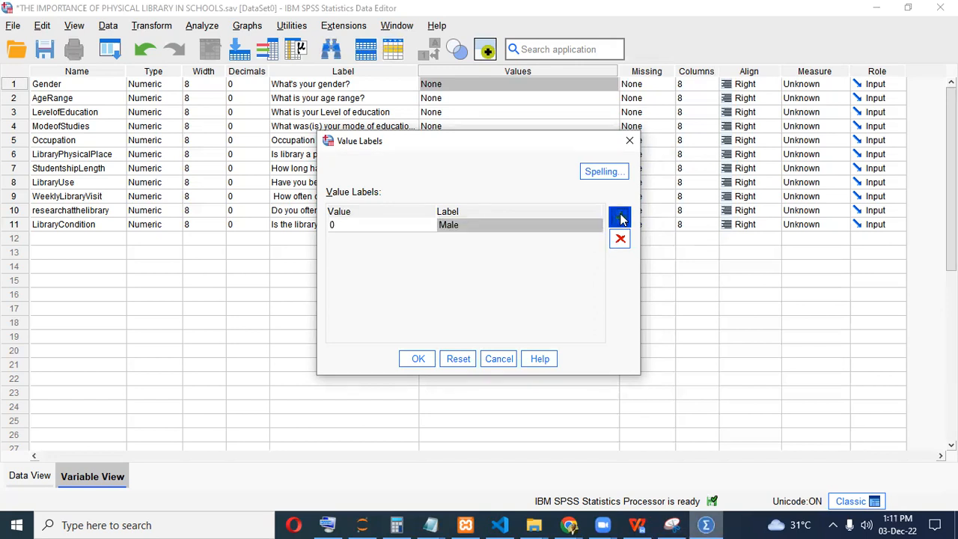
left_click(387, 240)
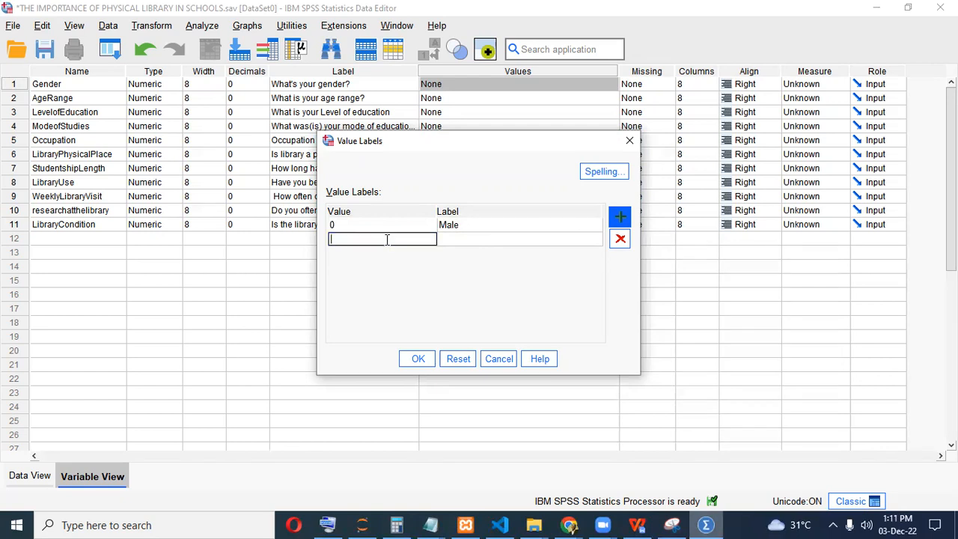
left_click(458, 238)
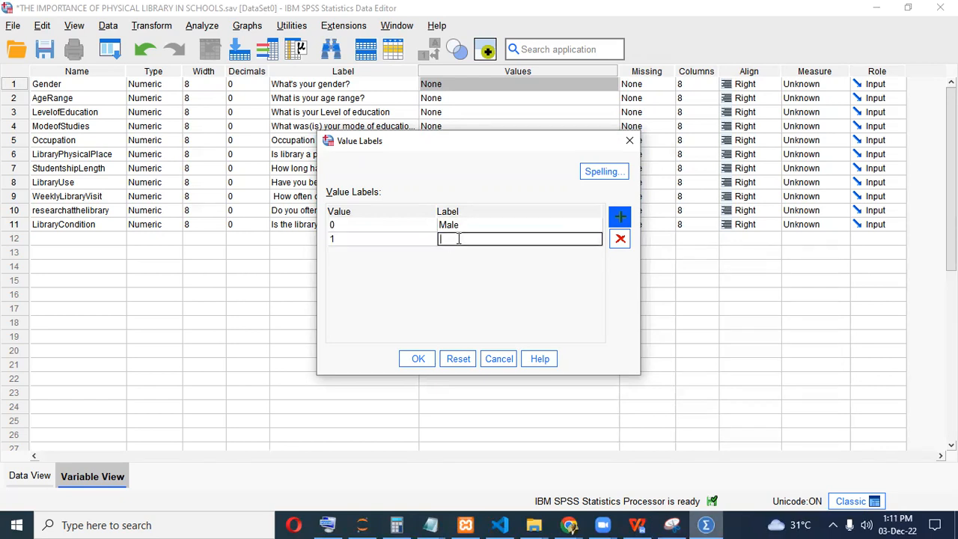
type("Female")
left_click(418, 358)
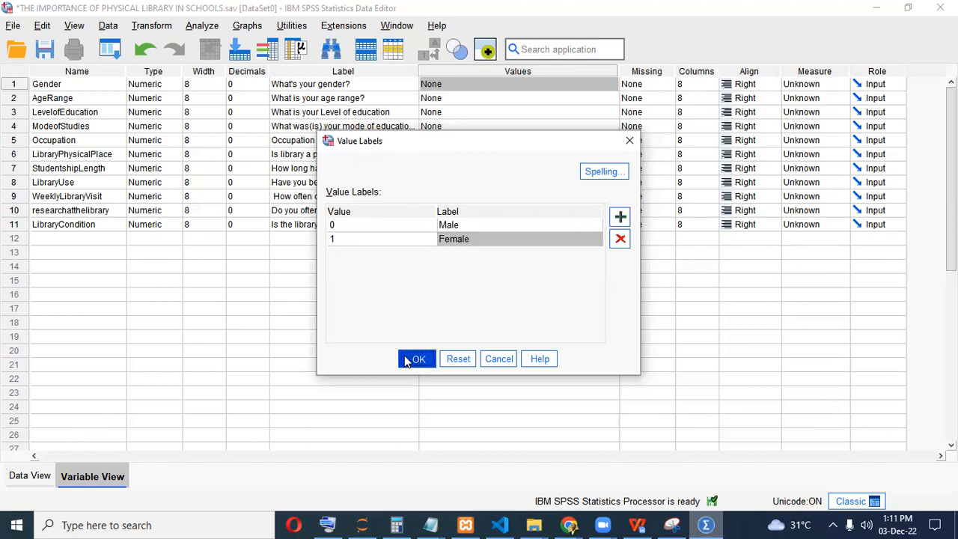
Switch to Data View to see Gender through LibraryCondition as empty columns.
left_click(29, 476)
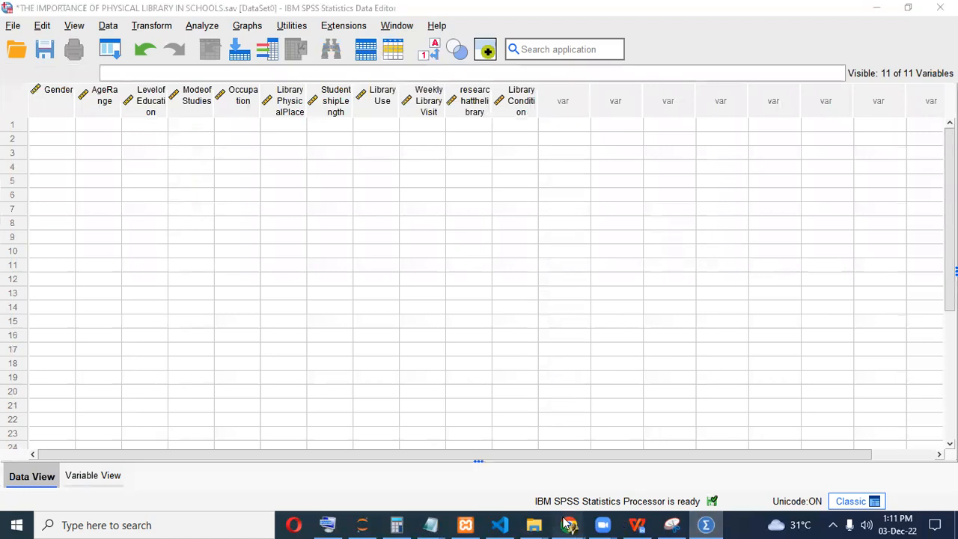
Bring Chrome forward and go to the Form Responses 1 sheet with six responses.
mouse_move(569, 524)
left_click(606, 465)
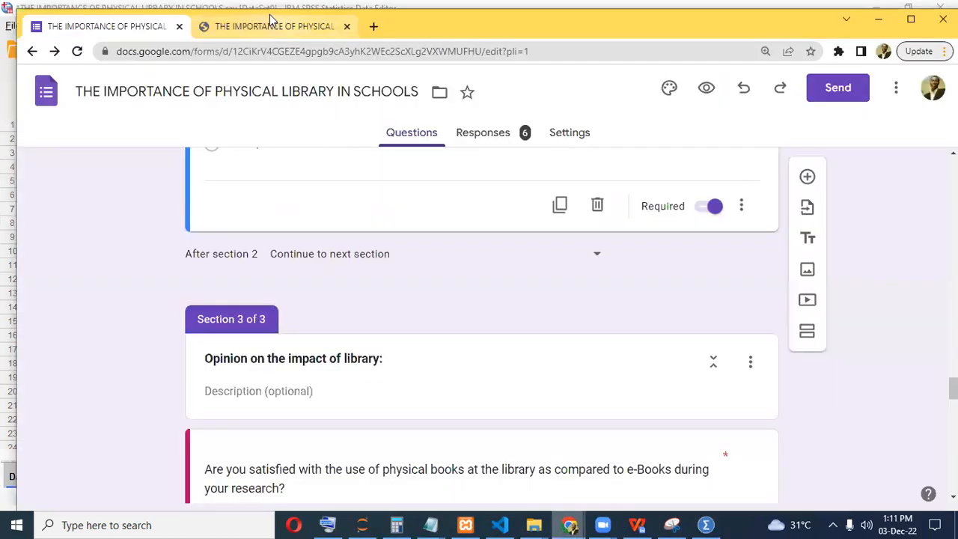
key("ctrl+Tab")
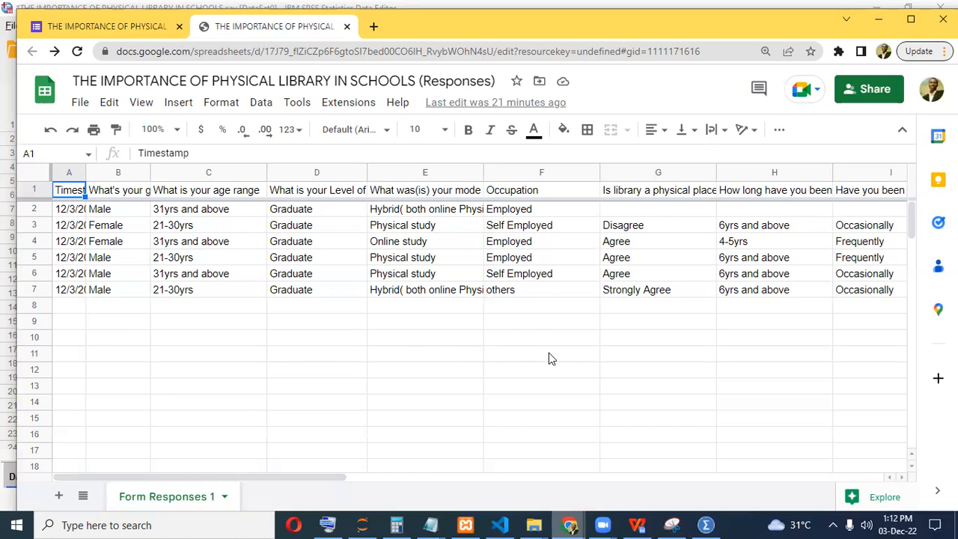
Return to SPSS Variable View and review Gender's value labels without changing them.
mouse_move(707, 524)
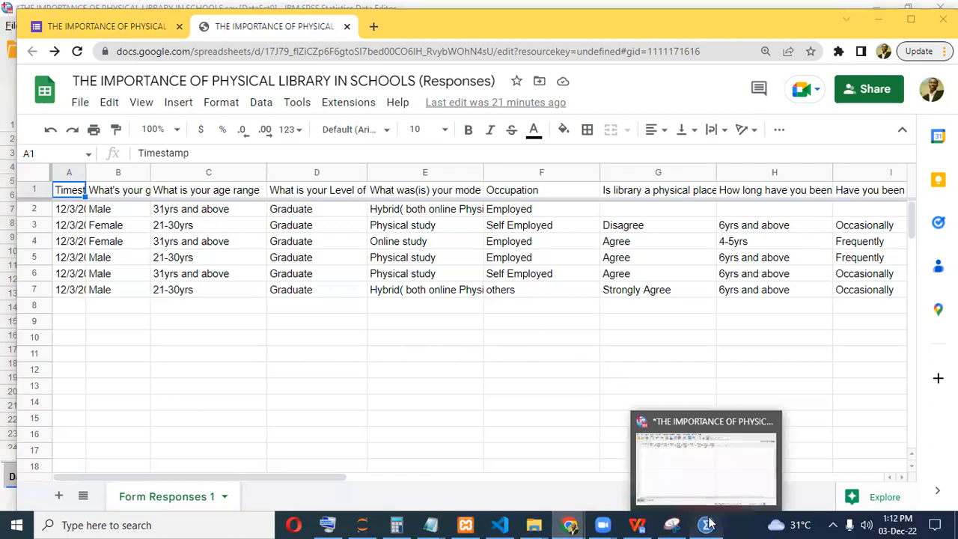
left_click(14, 470)
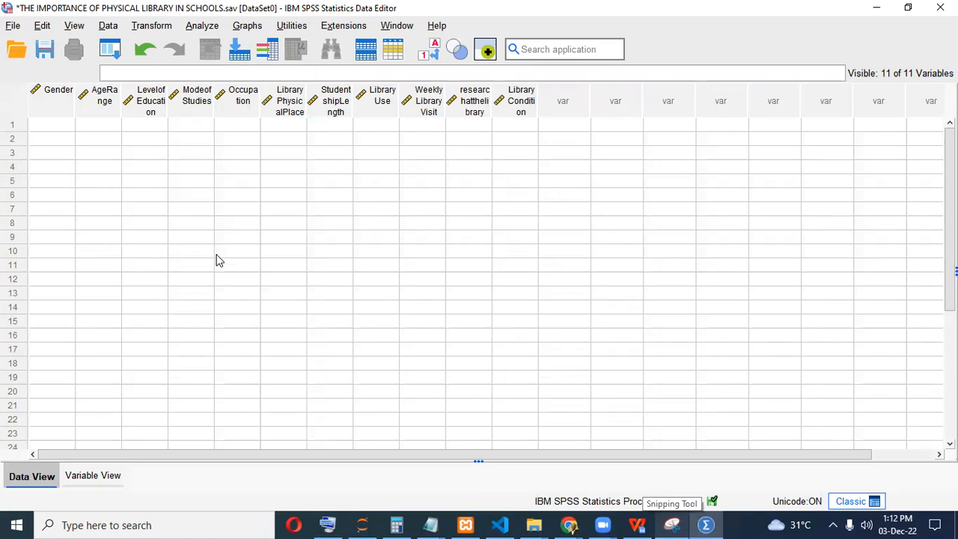
scroll(191, 265, "down", 5)
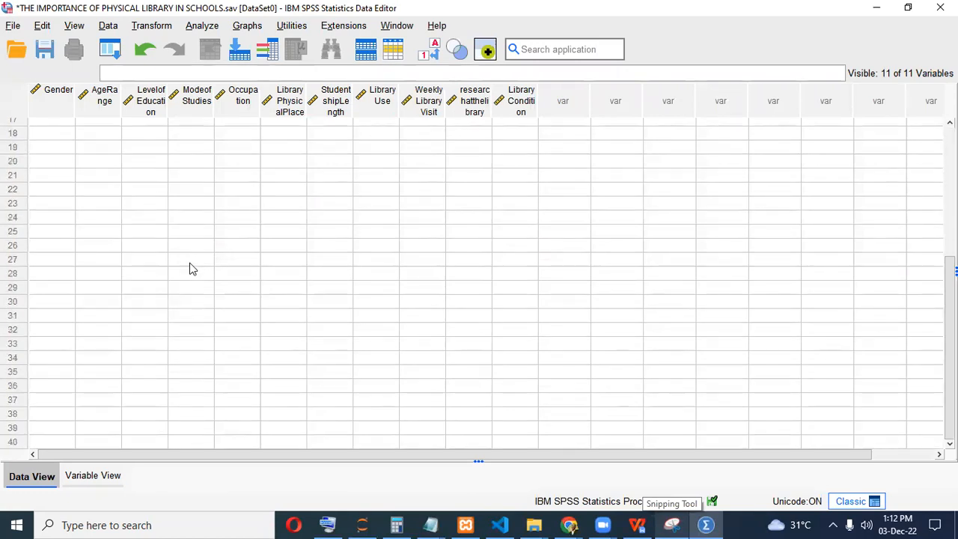
scroll(193, 266, "up", 5)
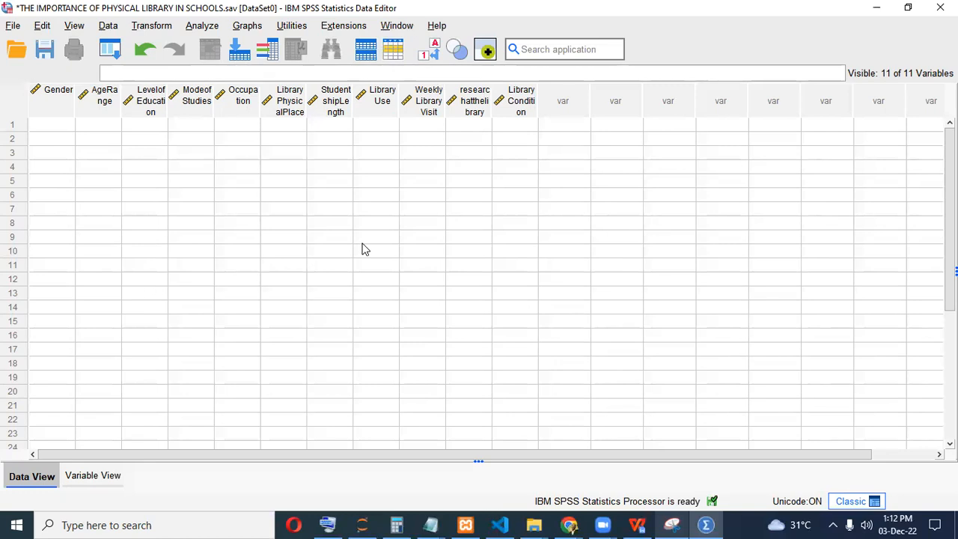
left_click(97, 474)
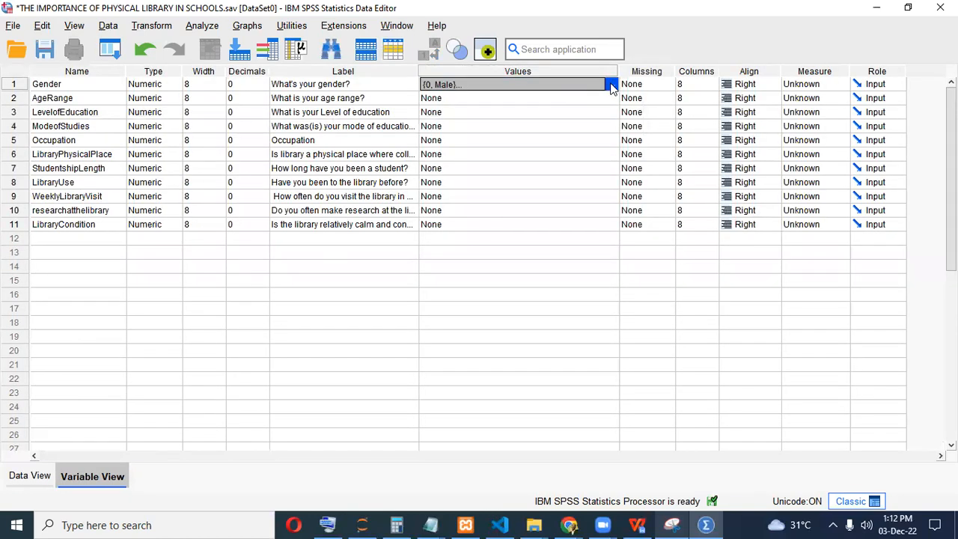
left_click(610, 84)
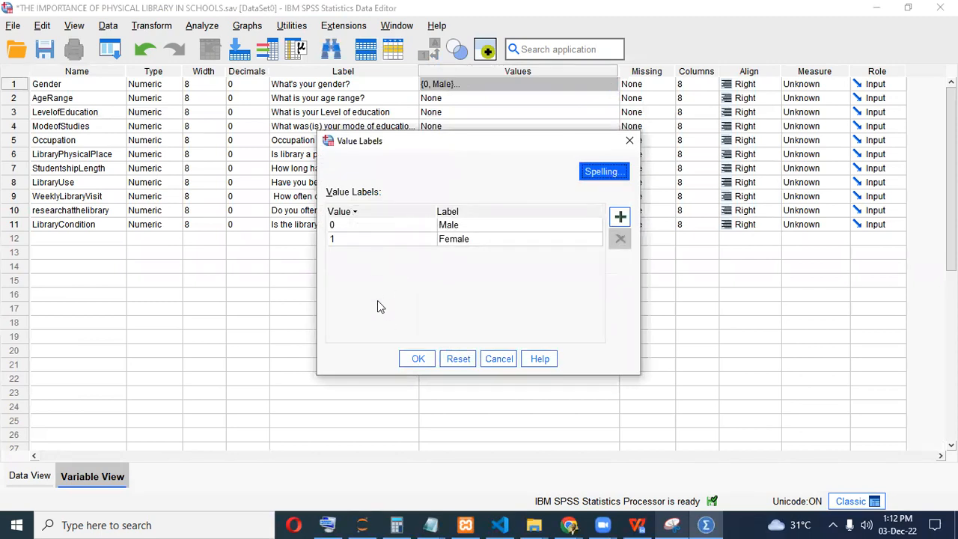
left_click(630, 141)
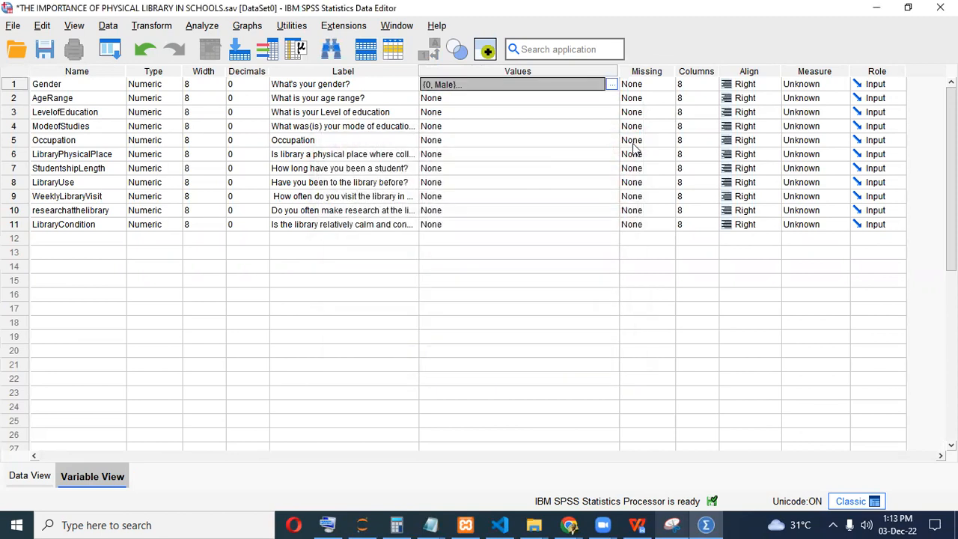
Find the age-range question's four options in the Google Form, starting at Below 14yrs.
left_click(638, 523)
left_click(638, 524)
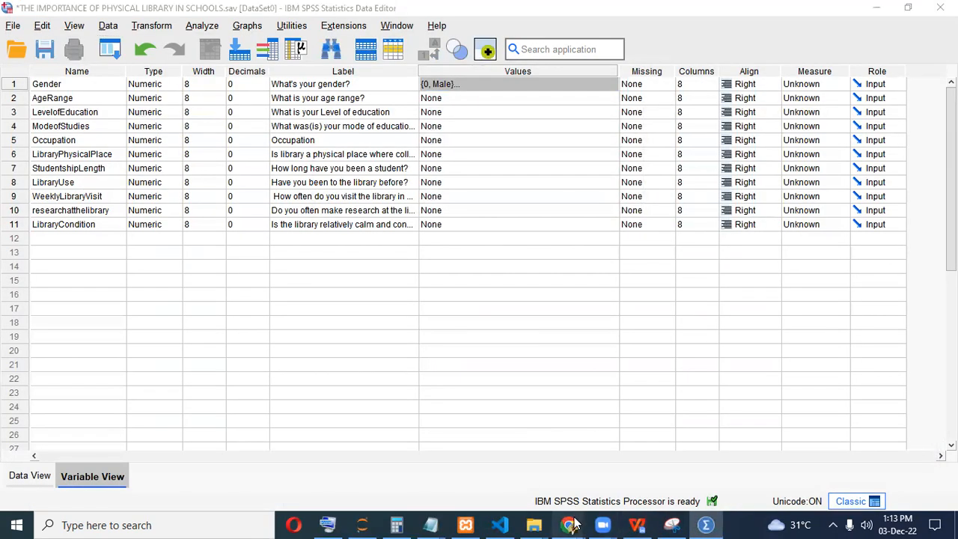
mouse_move(570, 524)
left_click(614, 473)
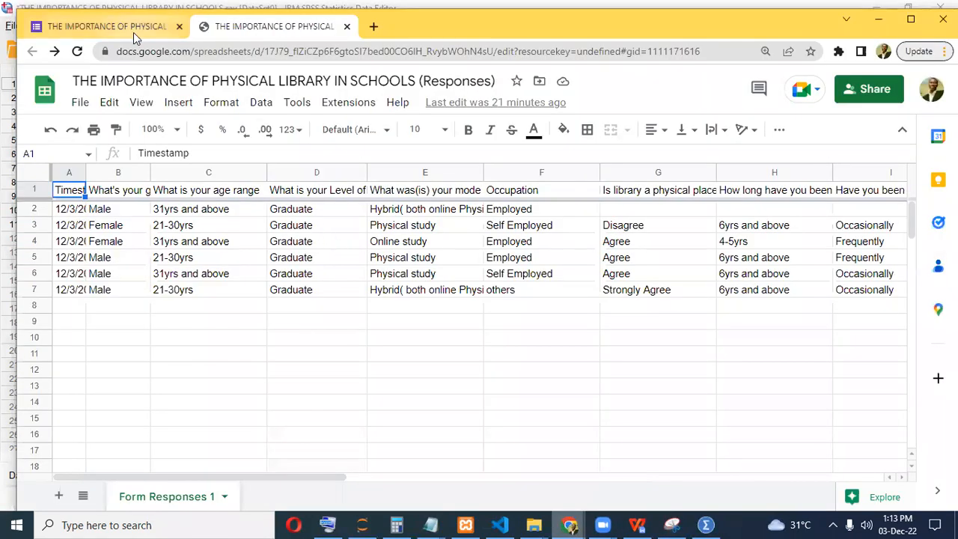
left_click(133, 27)
scroll(561, 318, "up", 10)
scroll(553, 300, "up", 15)
scroll(554, 306, "up", 15)
scroll(554, 305, "down", 5)
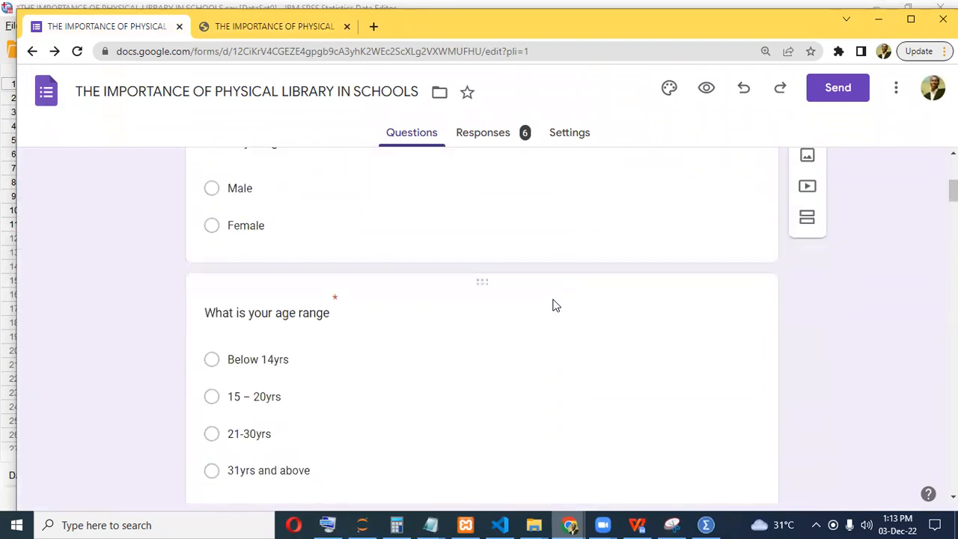
scroll(555, 305, "down", 2)
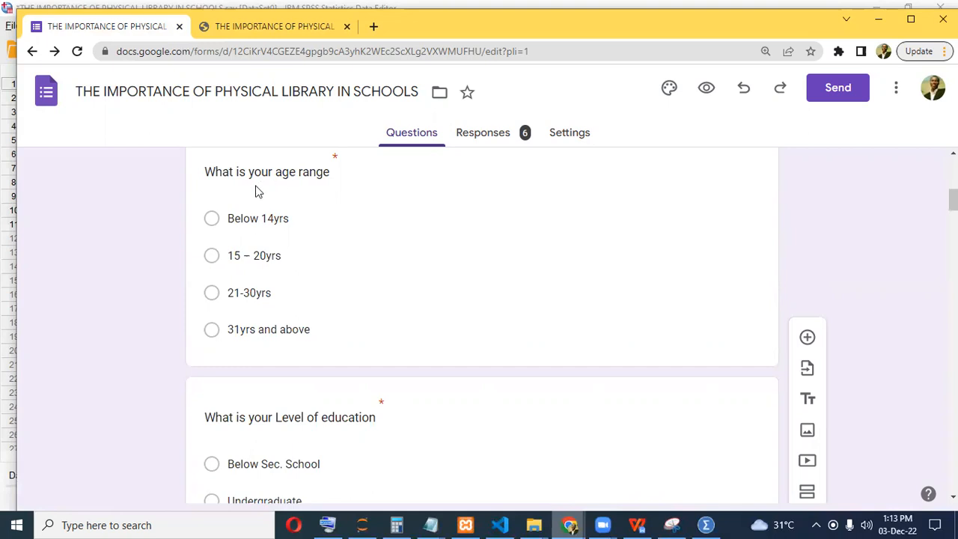
left_click(261, 217)
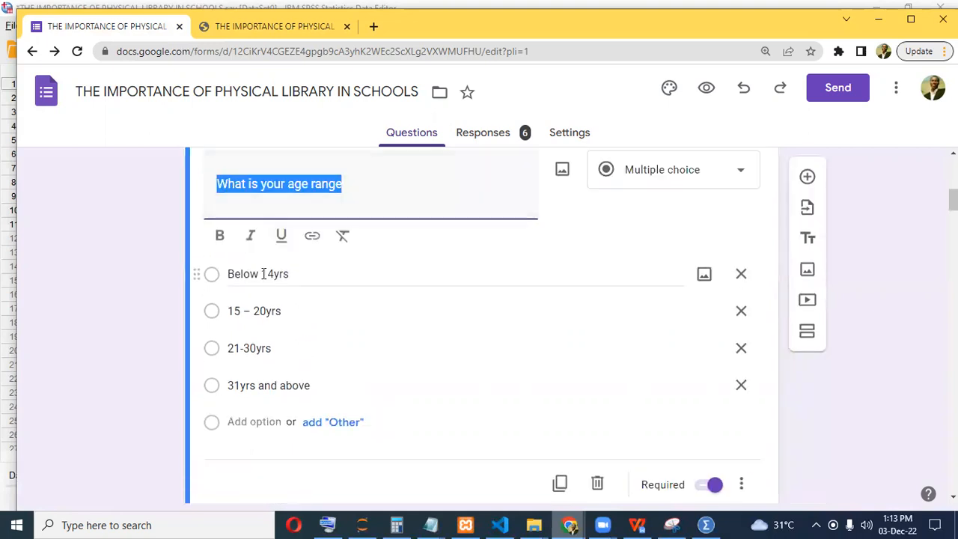
left_click(262, 273)
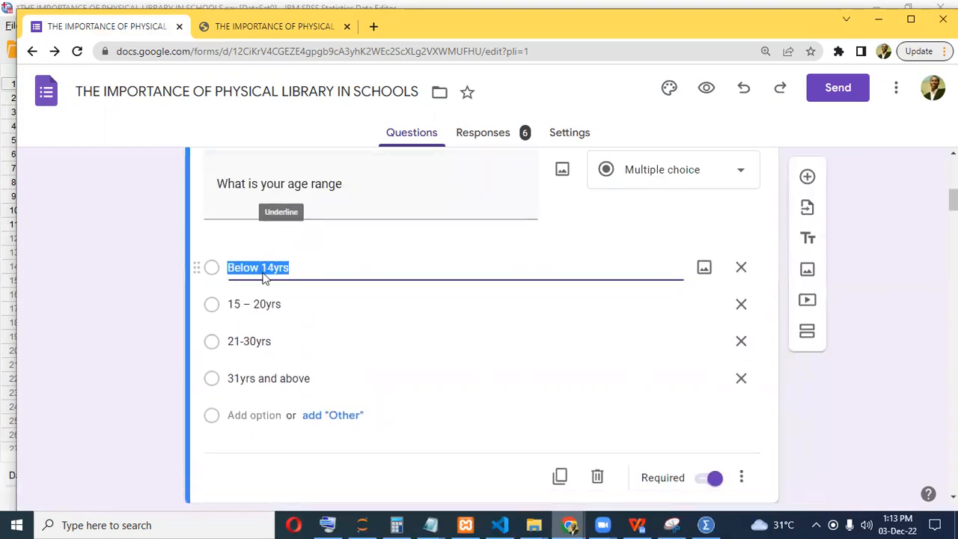
left_click(708, 524)
Open AgeRange's value labels and add 0 = Below 14yrs.
left_click(526, 100)
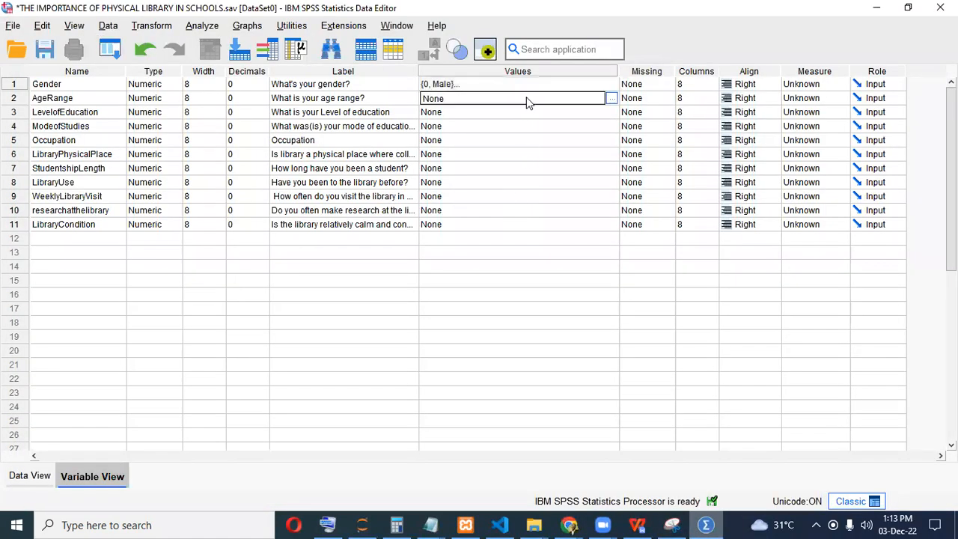
left_click(612, 98)
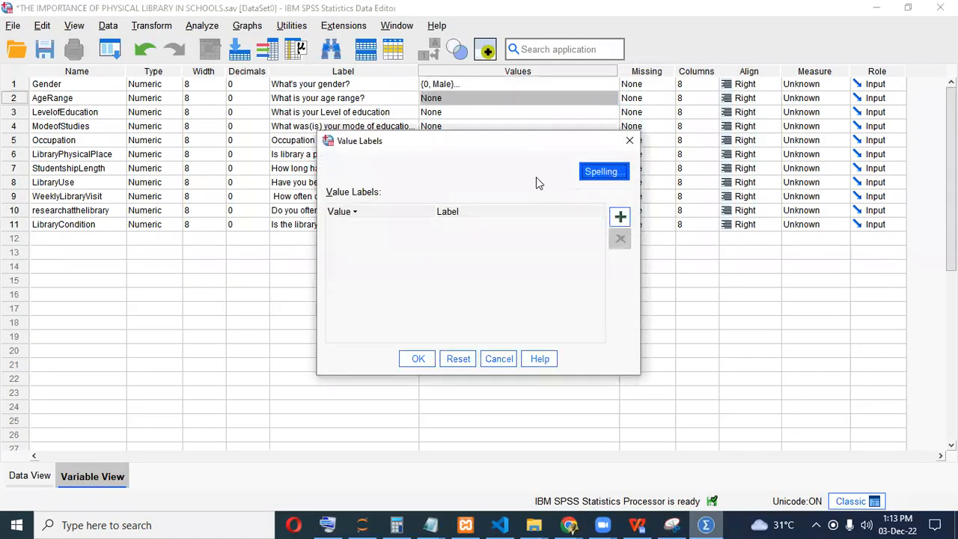
left_click(621, 217)
type("0")
left_click(467, 226)
type("Below 14yrs")
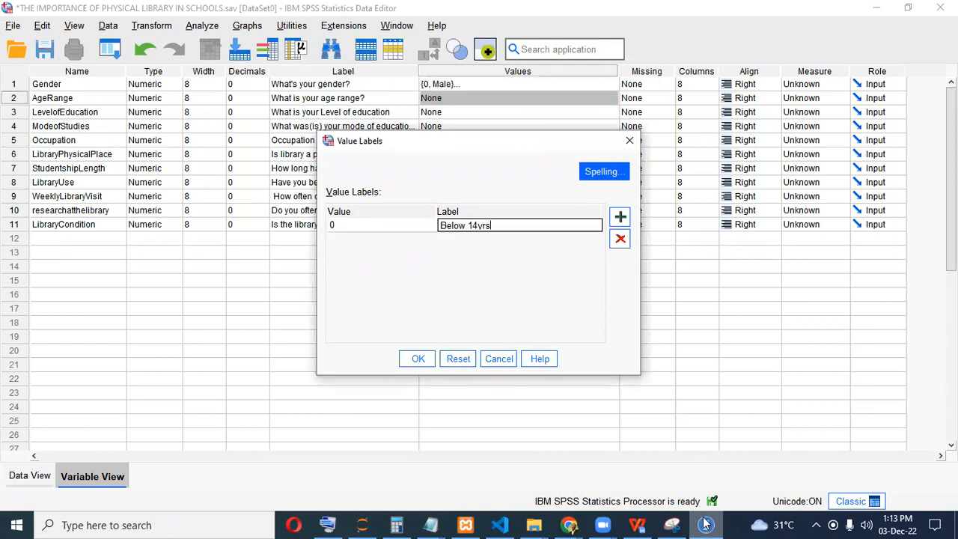
left_click(621, 217)
left_click(622, 217)
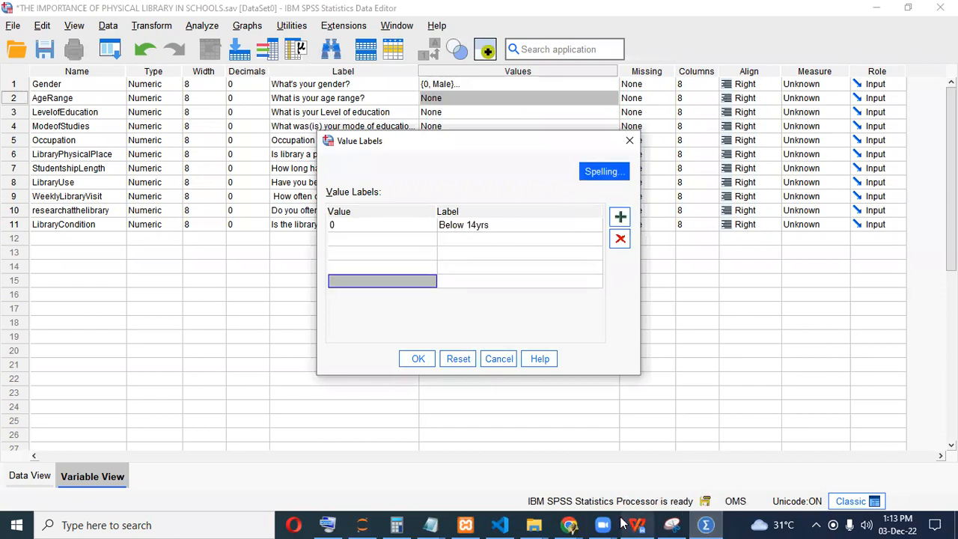
Add value 1 labelled '15 – 20yrs', copied from the Google Form option.
left_click(569, 524)
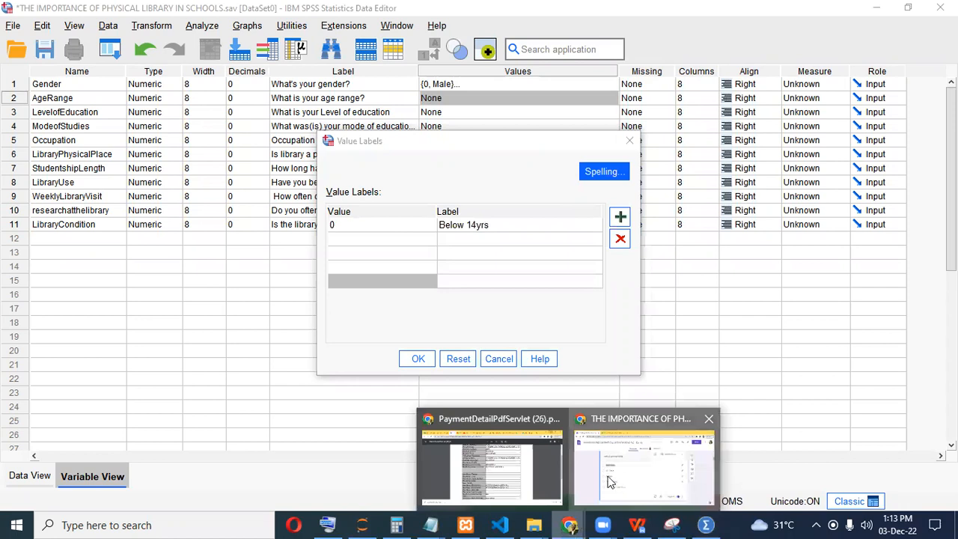
left_click(620, 488)
left_click(291, 279)
key("ctrl+c")
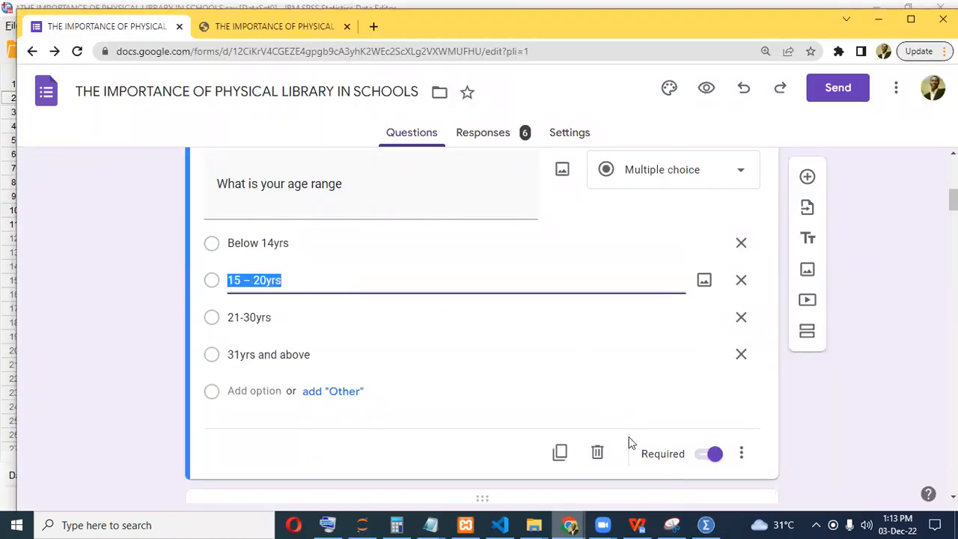
key("alt+Tab")
left_click(370, 237)
type("1")
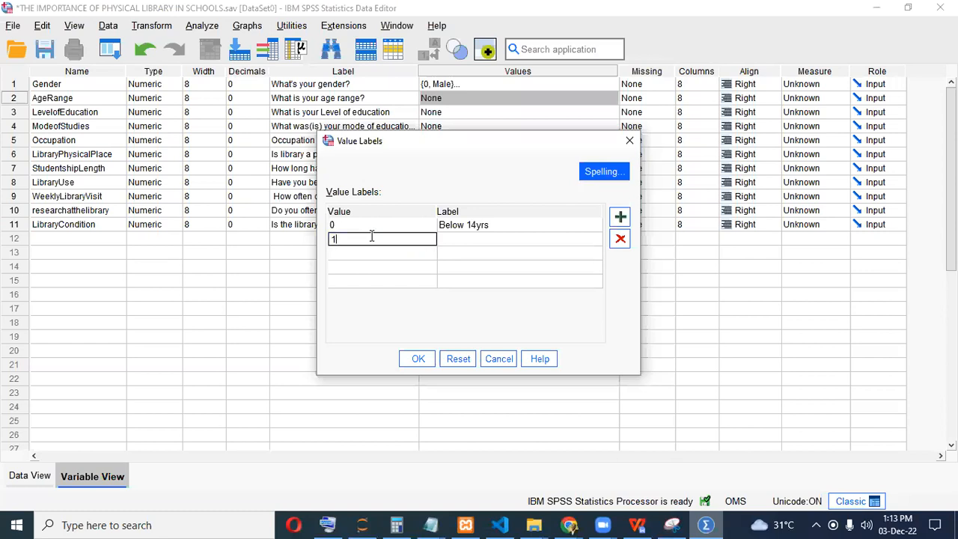
left_click(453, 238)
left_click(456, 241)
key("ctrl+v")
Add labels 2 = 21-30yrs and 3 = 31yrs and above, pasted from the form.
left_click(570, 525)
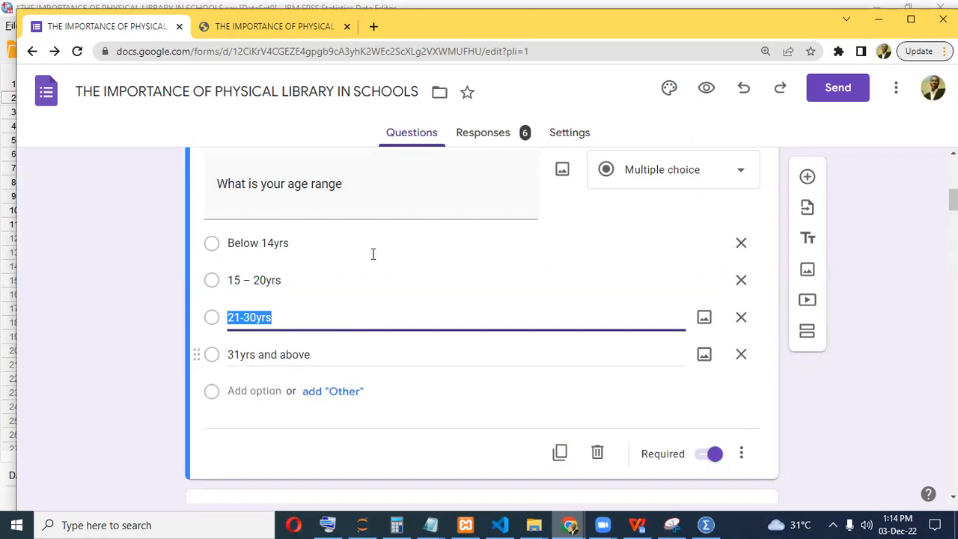
key("alt+Tab")
left_click(460, 253)
left_click(460, 253)
type("21-30yrs")
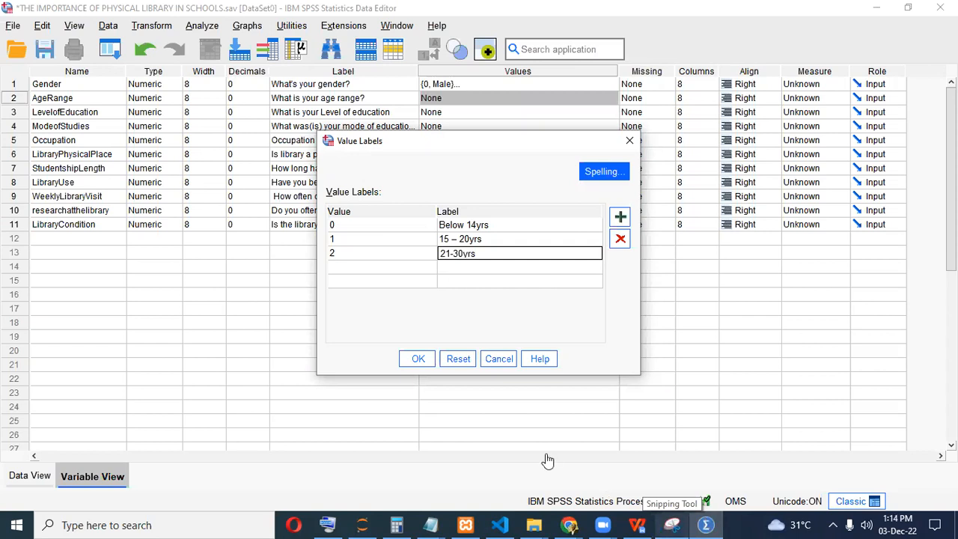
key("alt+Tab")
triple_click(277, 355)
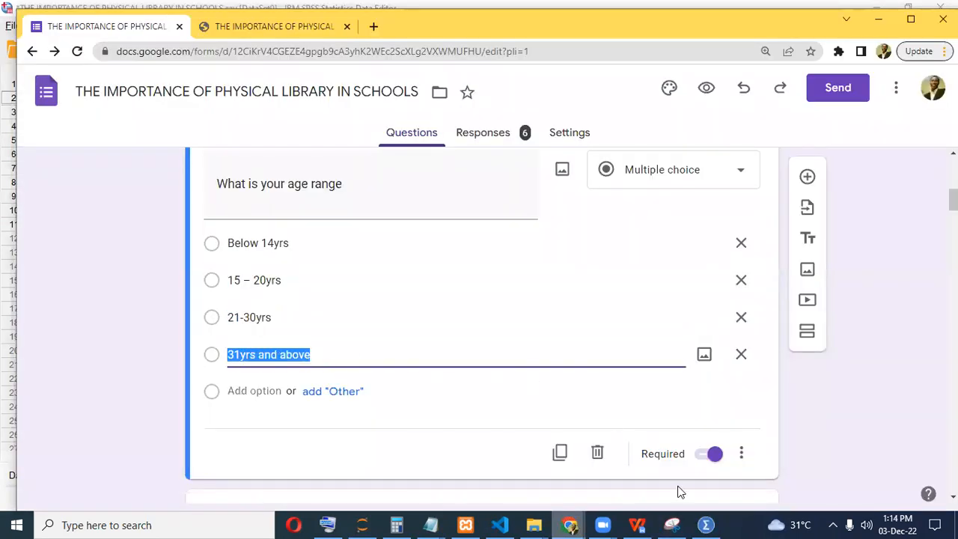
left_click(707, 524)
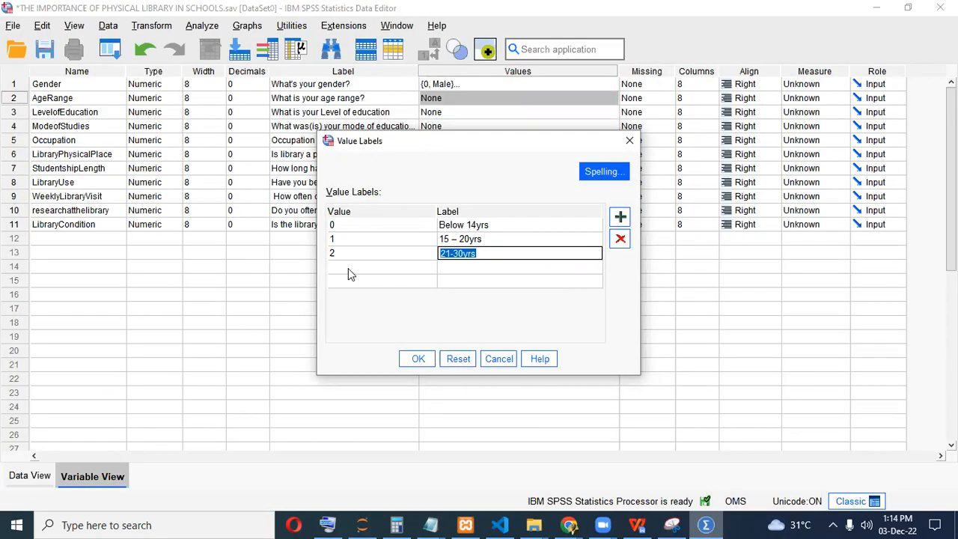
left_click(452, 268)
type("31yrs and above")
Remove the extra empty row and confirm the AgeRange value labels.
left_click(329, 281)
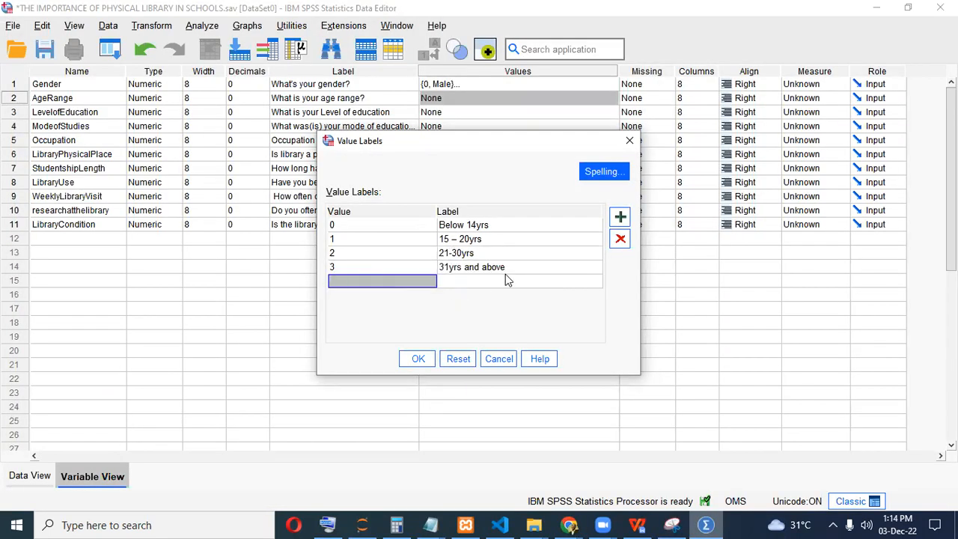
left_click(623, 238)
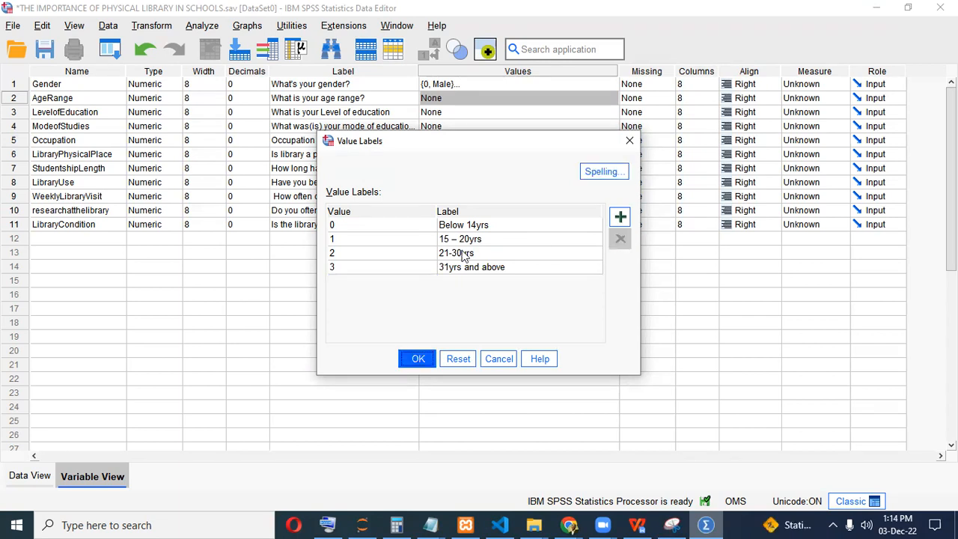
left_click(430, 360)
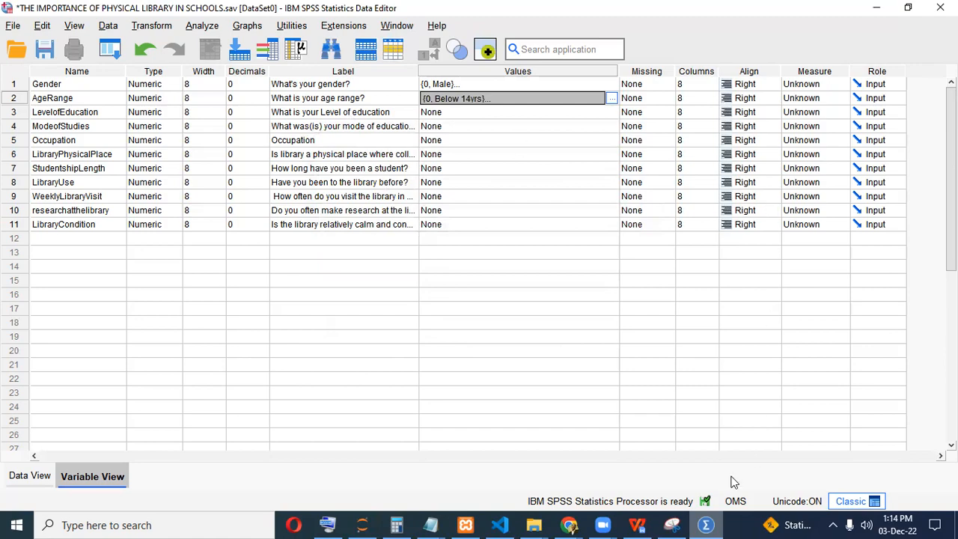
left_click(712, 524)
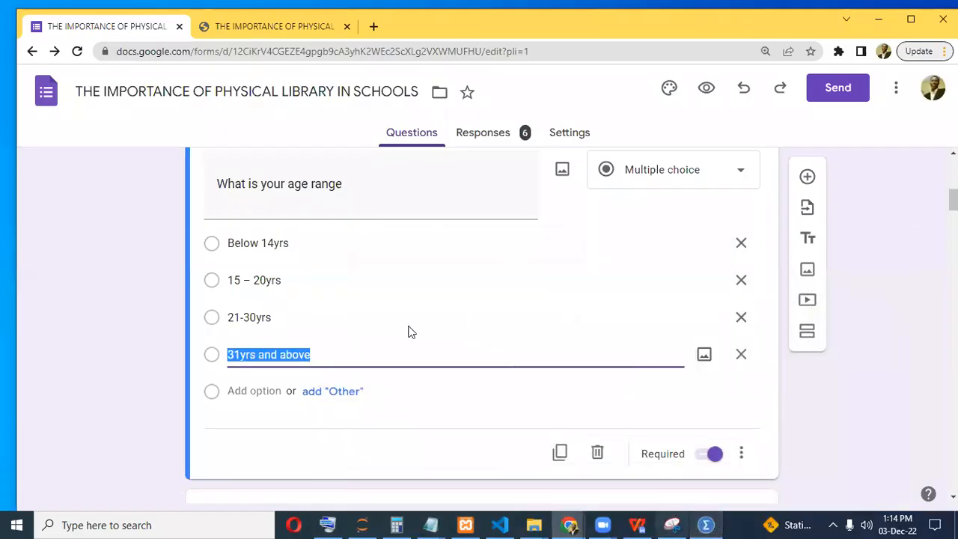
Open LevelofEducation's value labels and add 0 = Below Sec. School.
scroll(300, 300, "down", 5)
left_click(298, 288)
left_click(296, 208)
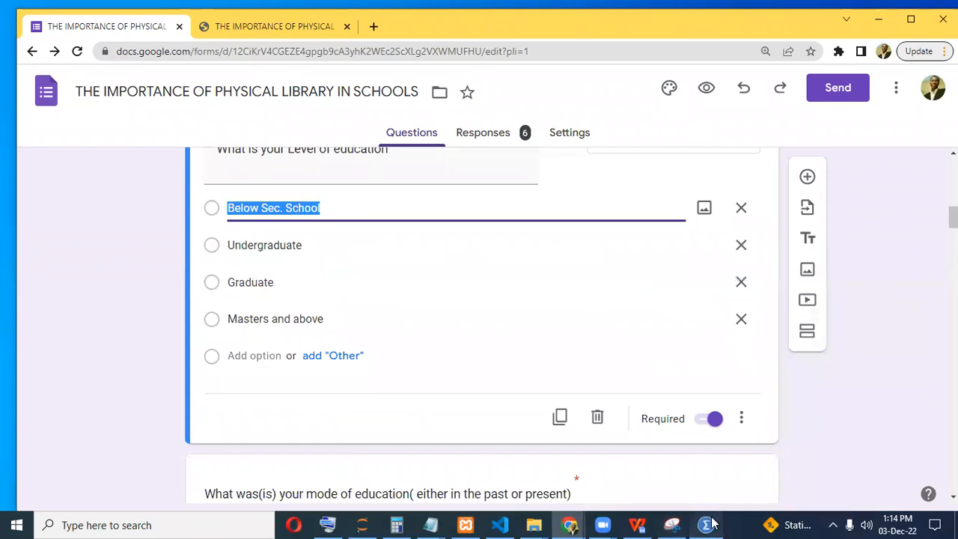
key("alt+Tab")
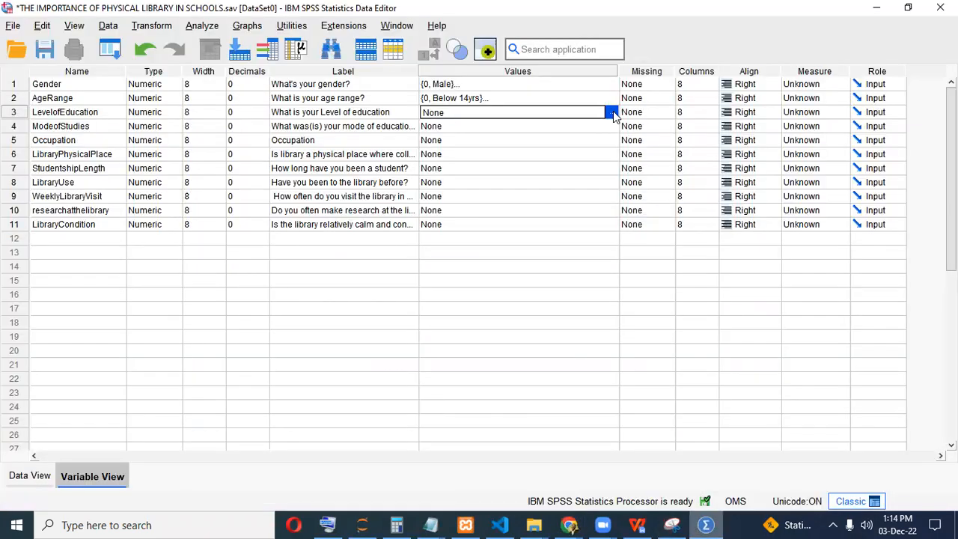
left_click(613, 111)
left_click(620, 217)
left_click(619, 217)
left_click(620, 217)
left_click(413, 224)
type("0")
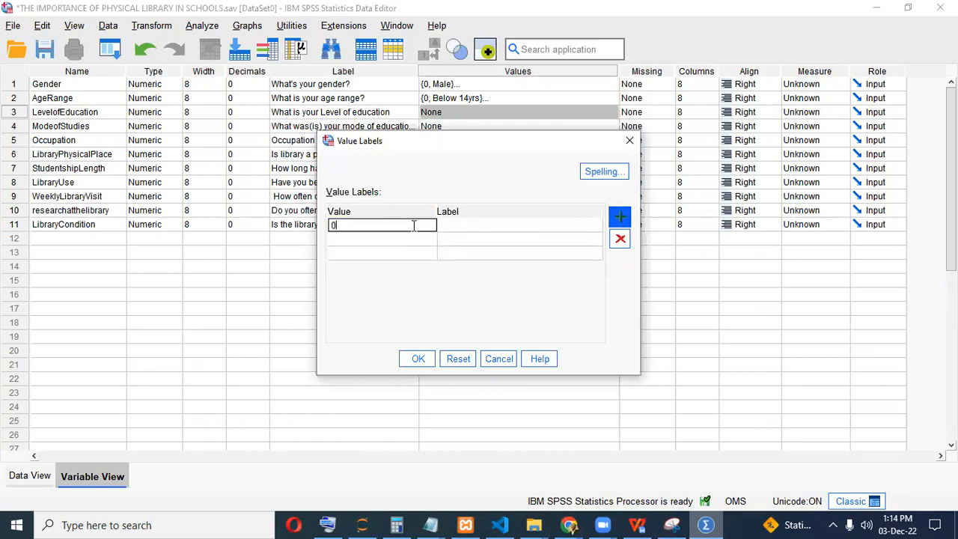
left_click(467, 226)
type("Below Sec. School")
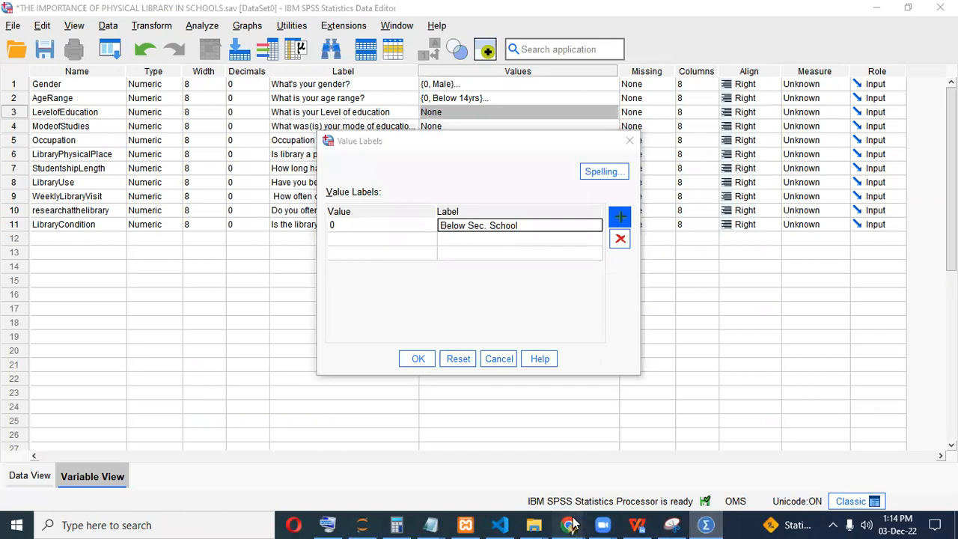
Add value 1 labelled Undergraduate, checking the option in the Google Form.
mouse_move(570, 524)
left_click(599, 473)
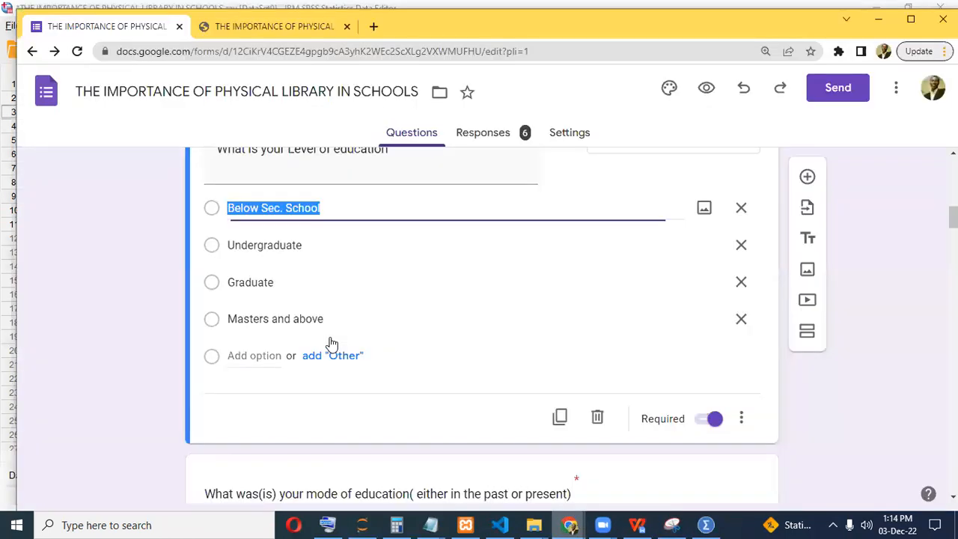
left_click(253, 244)
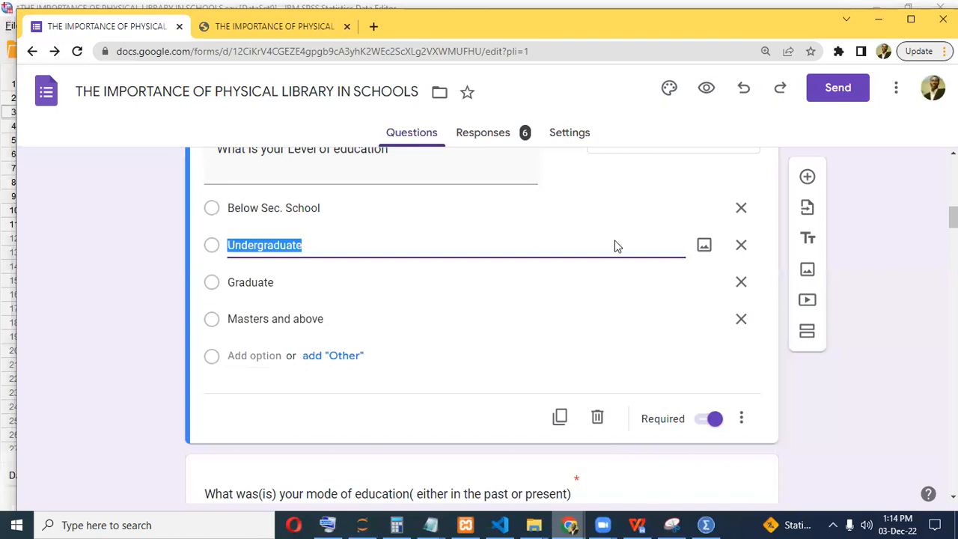
key("alt+Tab")
left_click(464, 244)
type("Undergraduate")
Add value 2 labelled Graduate by editing a pasted Undergraduate label.
left_click(388, 254)
type("2")
left_click(480, 250)
key("ctrl+c")
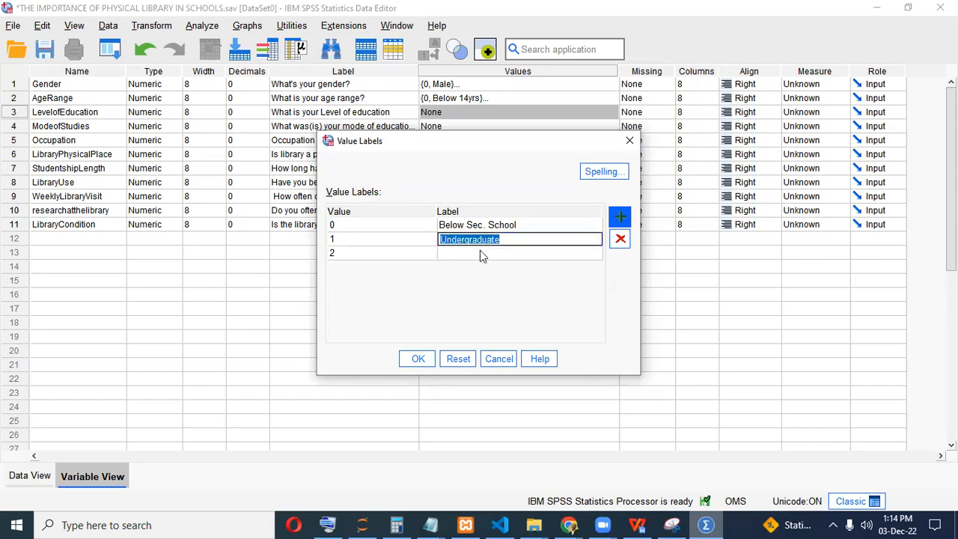
left_click(483, 254)
key("ctrl+v")
left_click_drag(473, 254, 423, 249)
type("G")
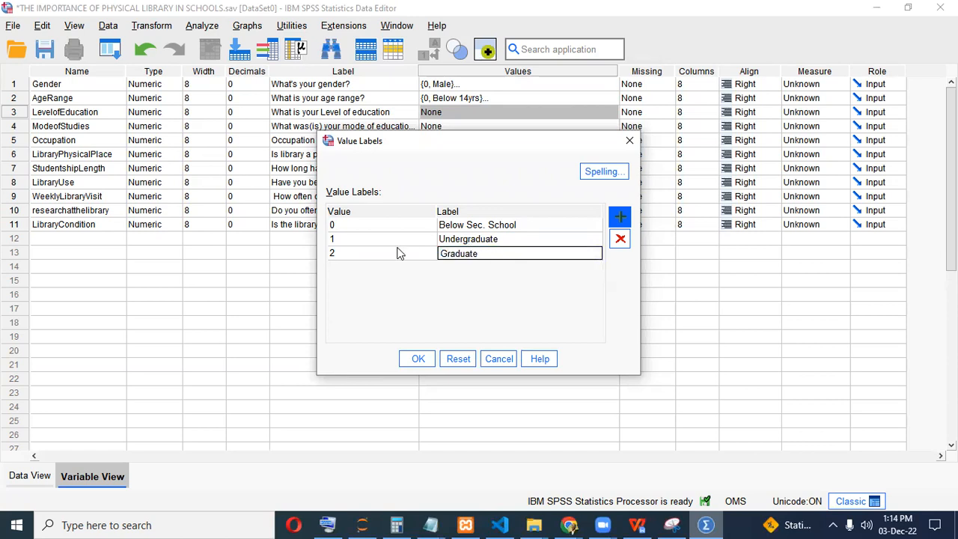
left_click(734, 524)
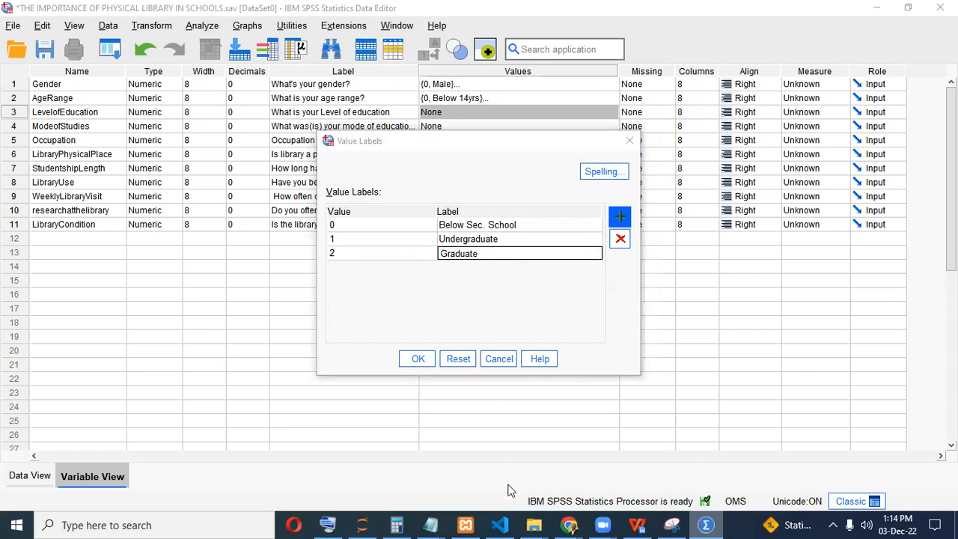
Add 3 = Masters and above from the form and confirm the labels.
left_click(567, 524)
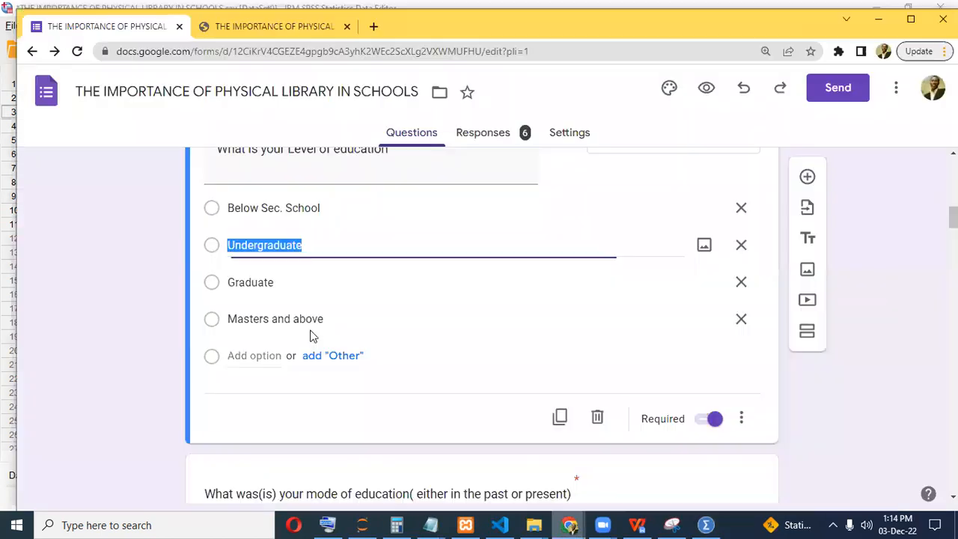
triple_click(338, 319)
key("ctrl+c")
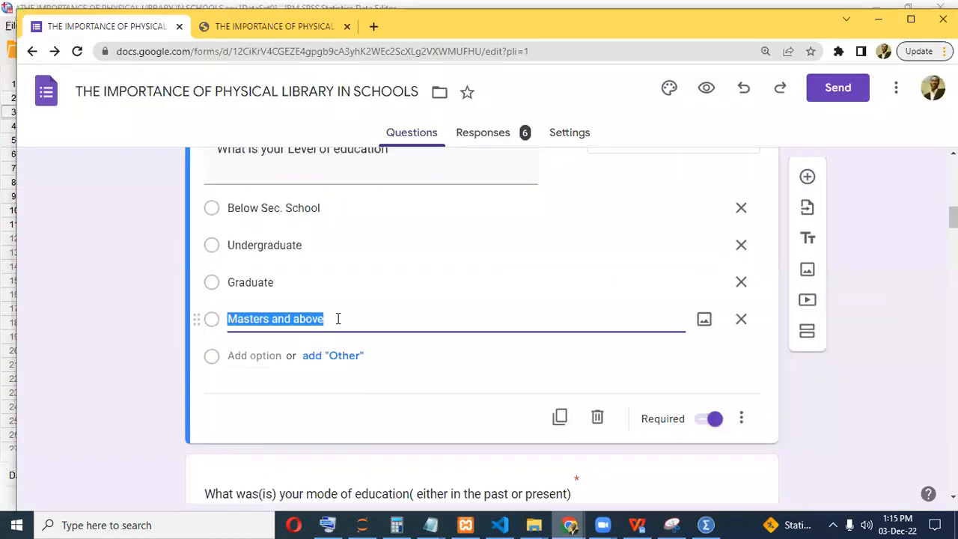
left_click(706, 524)
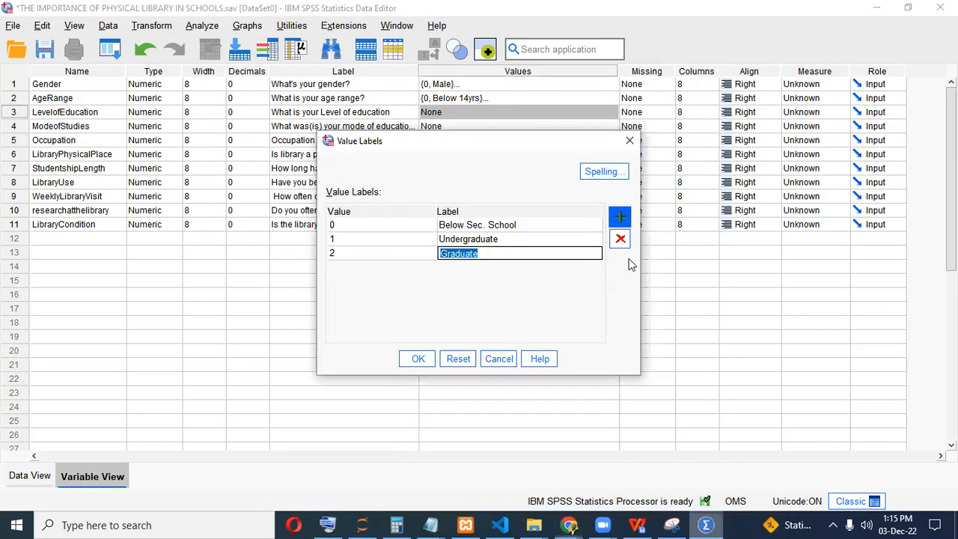
left_click(371, 266)
type("3")
left_click(449, 268)
key("ctrl+v")
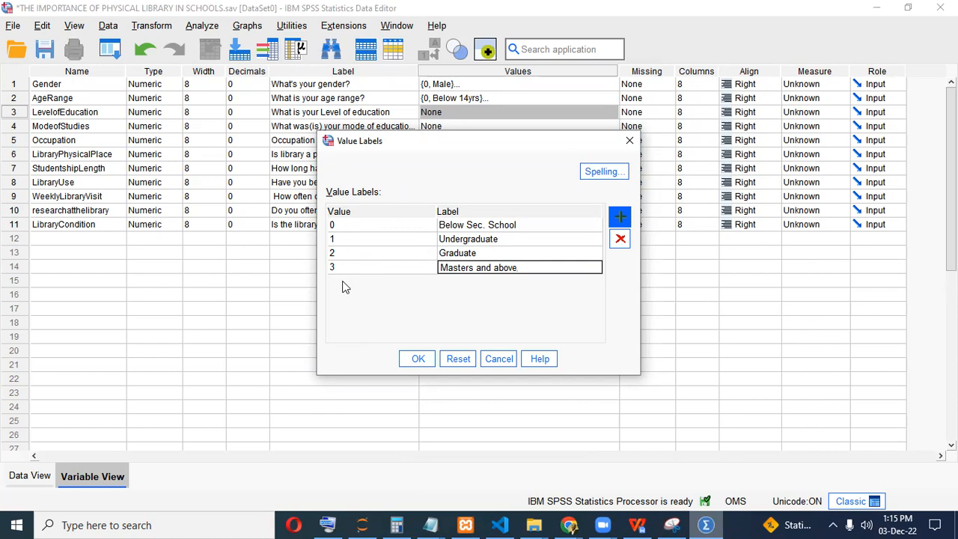
left_click(419, 358)
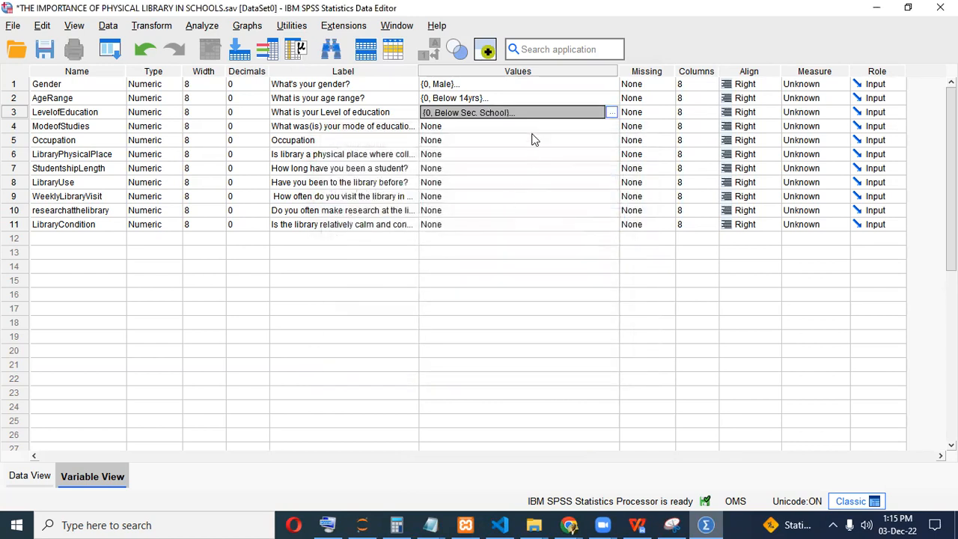
Open ModeofStudies' value labels and add 0 = Online study.
left_click(707, 524)
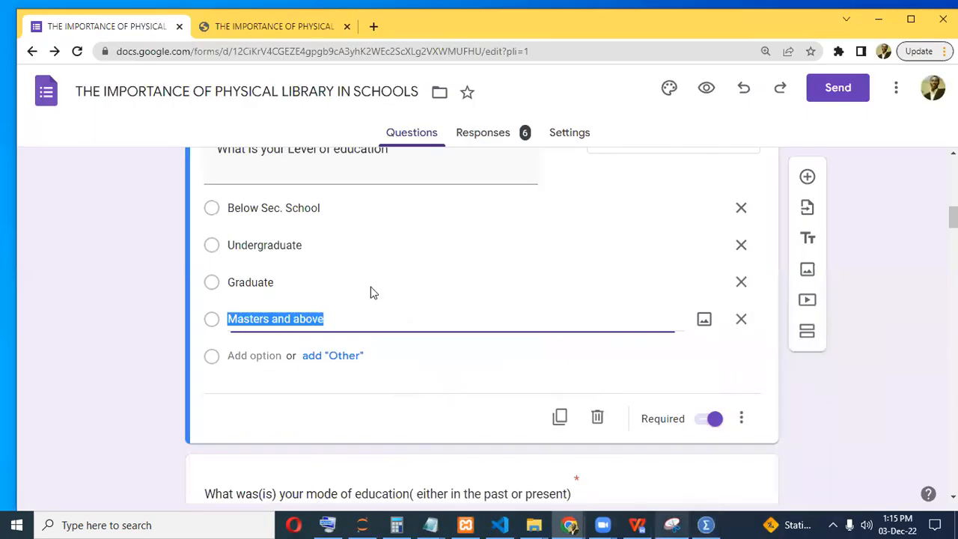
scroll(261, 342, "down", 4)
left_click(261, 338)
left_click(263, 260)
key("ctrl+c")
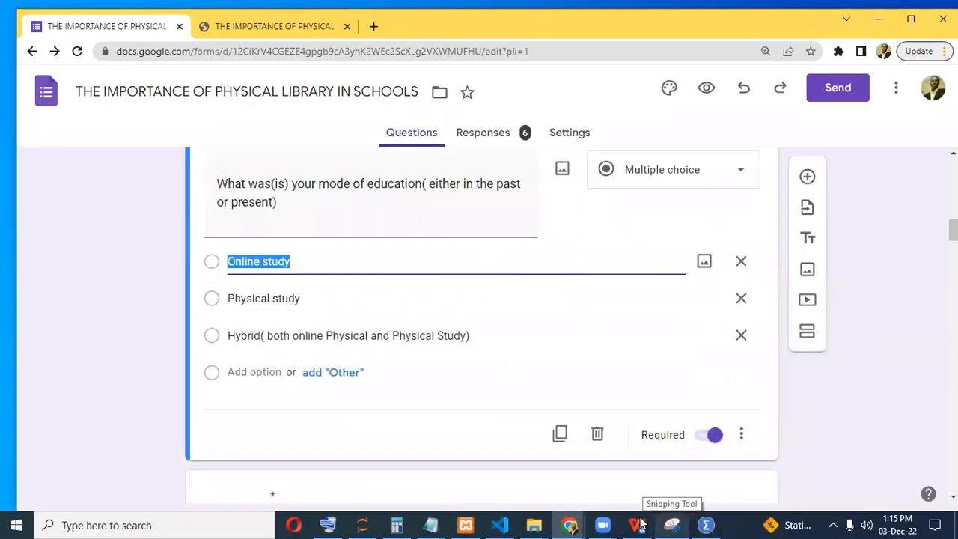
left_click(698, 524)
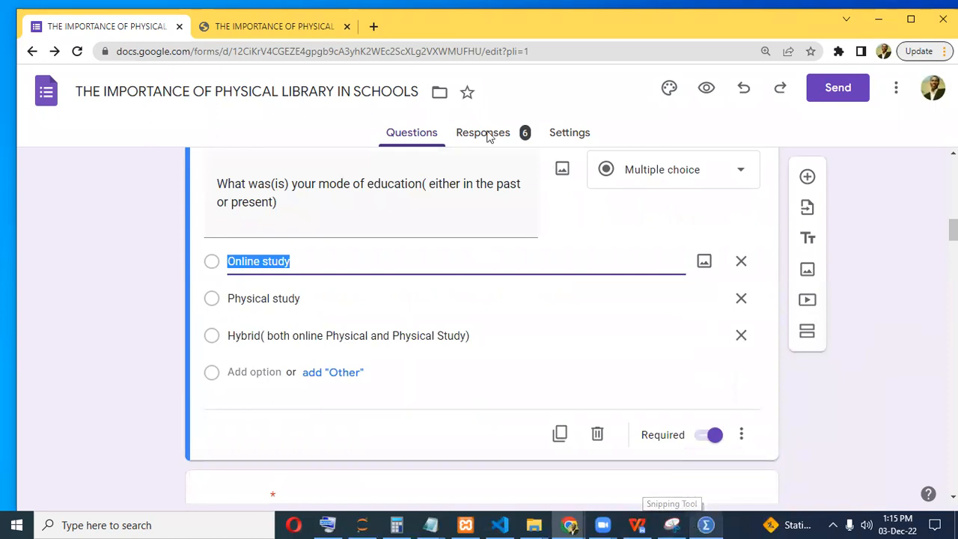
left_click(615, 126)
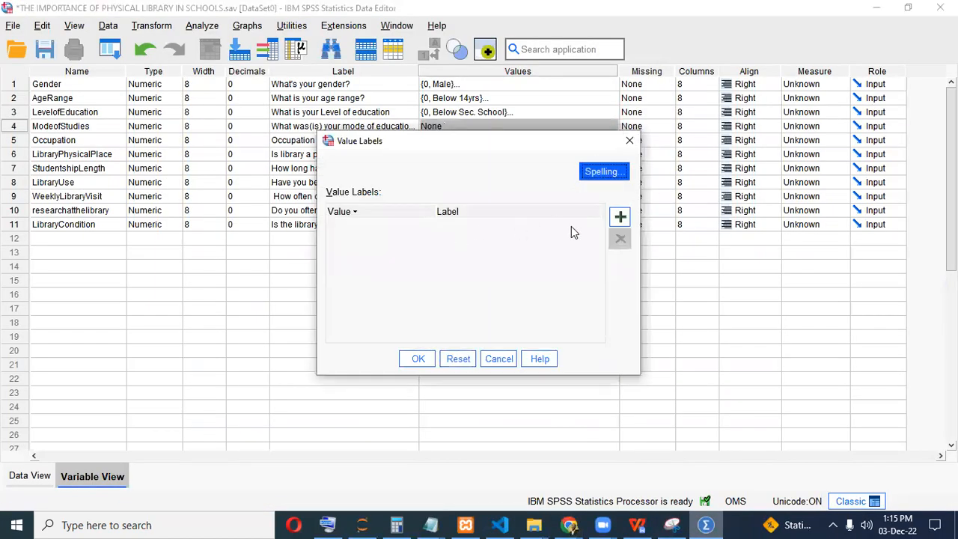
left_click(620, 217)
left_click(619, 216)
left_click(411, 238)
left_click(409, 226)
type("0")
left_click(468, 226)
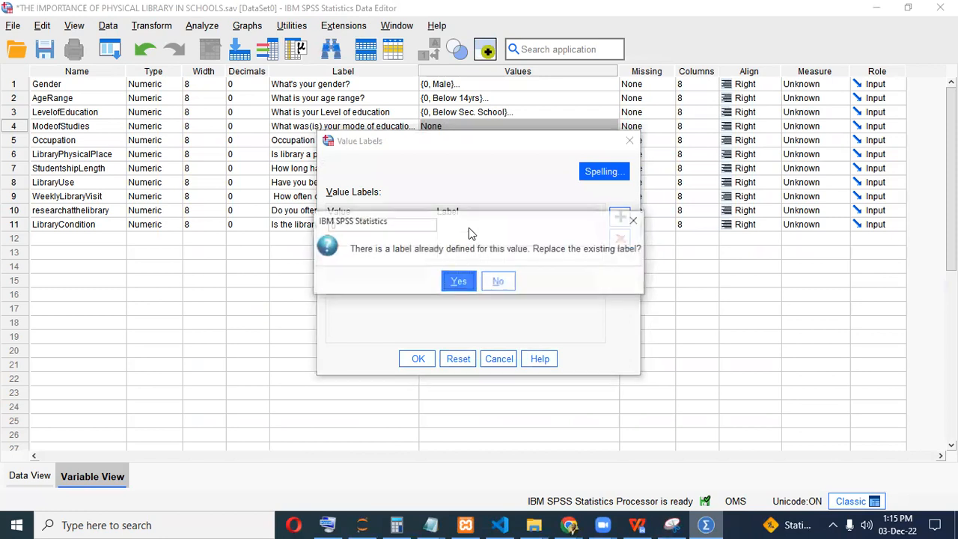
left_click(635, 218)
type("Online study")
Add a second value labelled as physical study, replacing the pasted 'Online' word.
left_click(377, 239)
type("0")
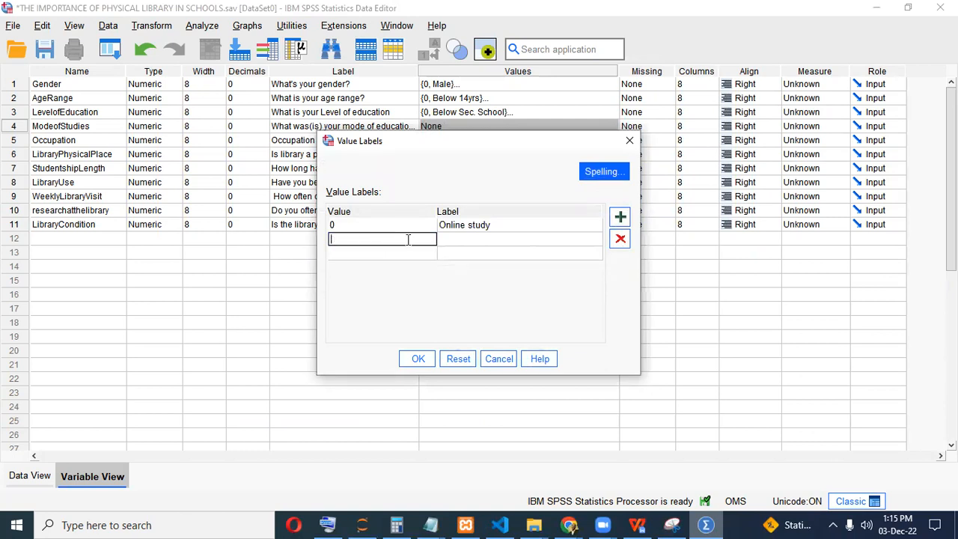
left_click(459, 240)
key("ctrl+v")
double_click(459, 240)
type("Physic")
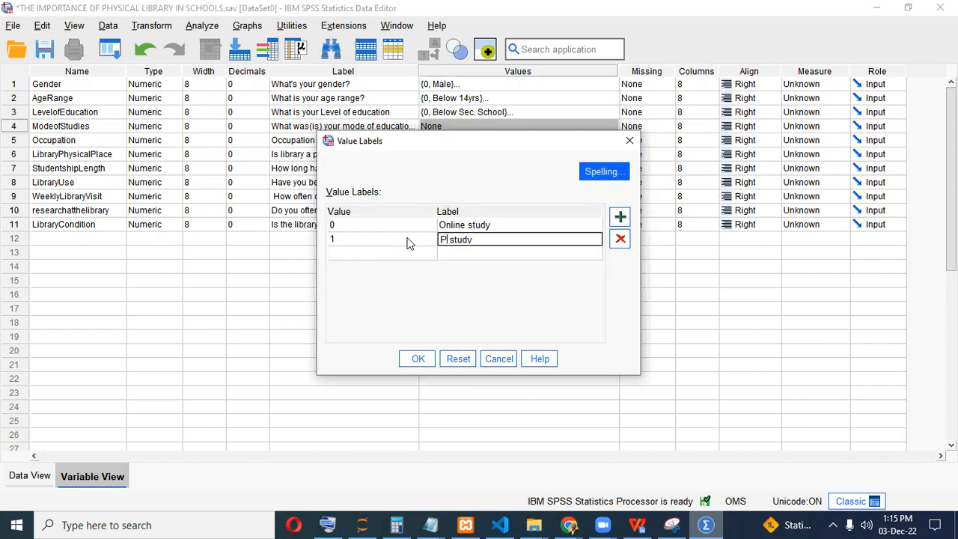
key("ctrl+v")
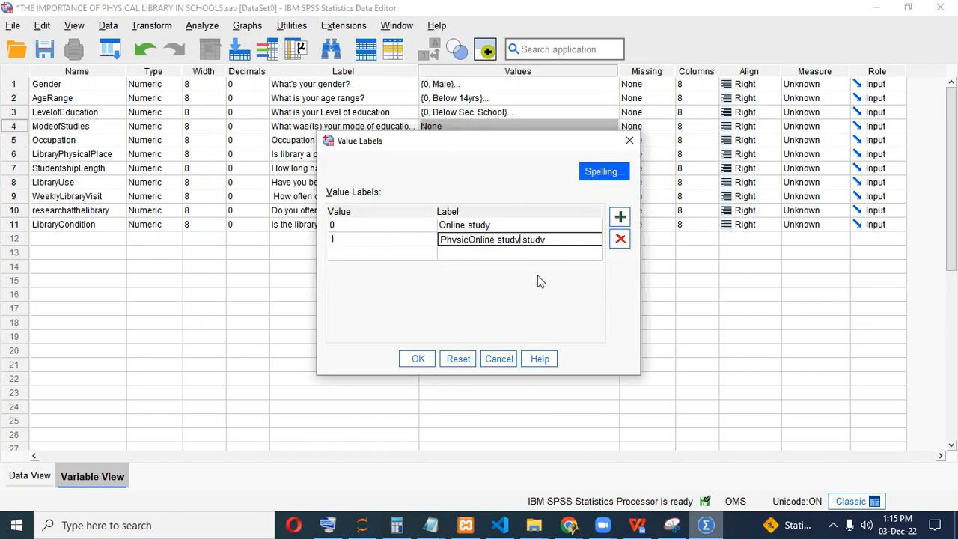
key("BackSpace")
key("BackSpace")
key("BackSpace")
key("BackSpace")
key("BackSpace")
key("BackSpace")
key("BackSpace")
key("BackSpace")
key("BackSpace")
key("BackSpace")
key("BackSpace")
key("BackSpace")
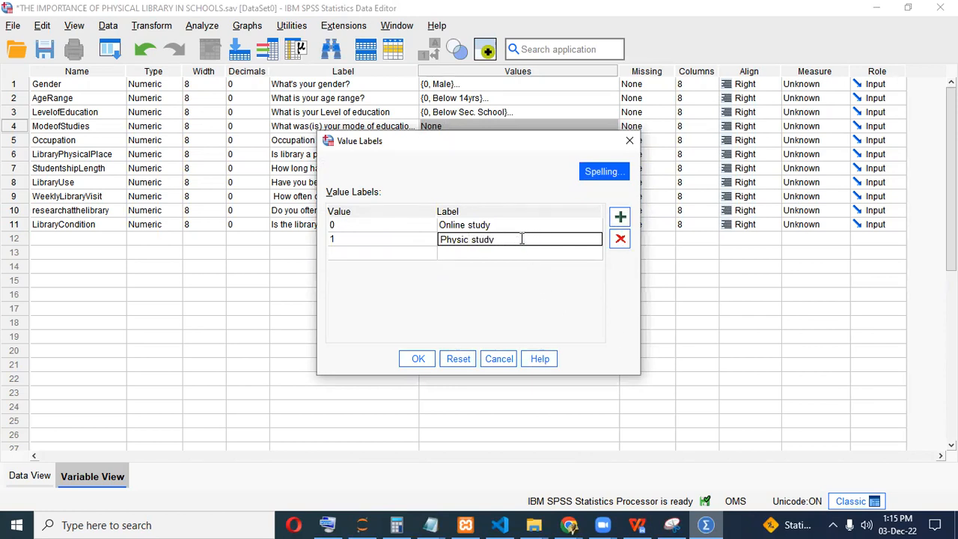
type("l")
Add value 2 labelled 'Hybrid( both online Physical and Physical Study)', copied from the form.
left_click(703, 524)
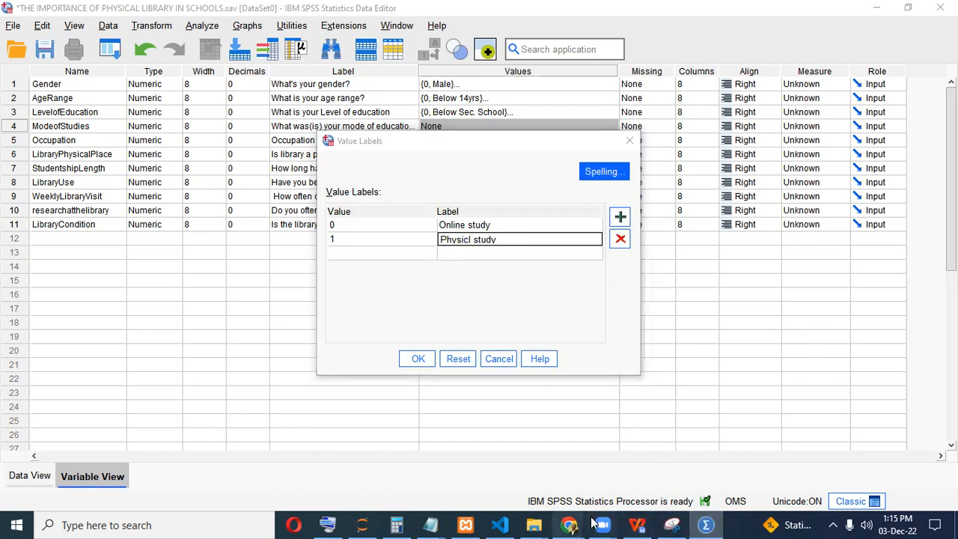
left_click(639, 524)
left_click(638, 524)
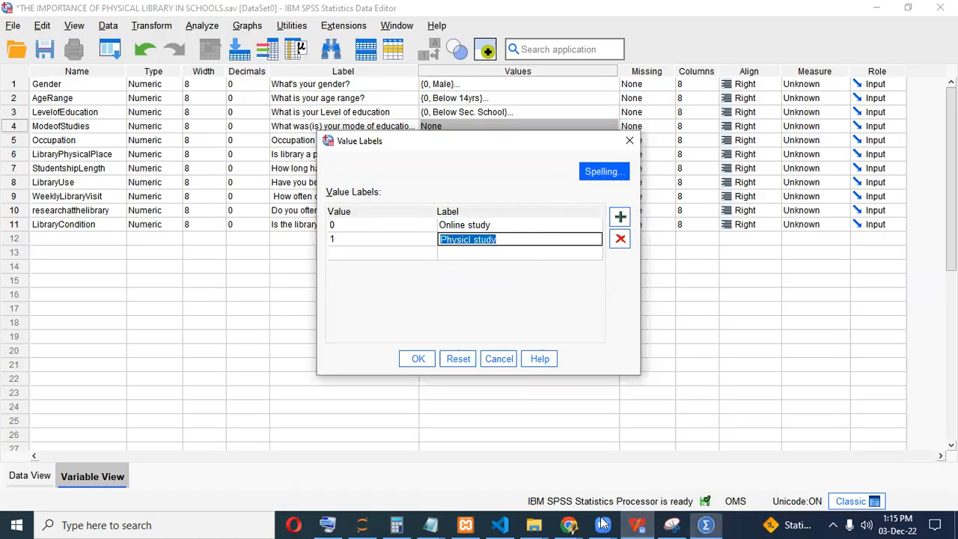
mouse_move(569, 524)
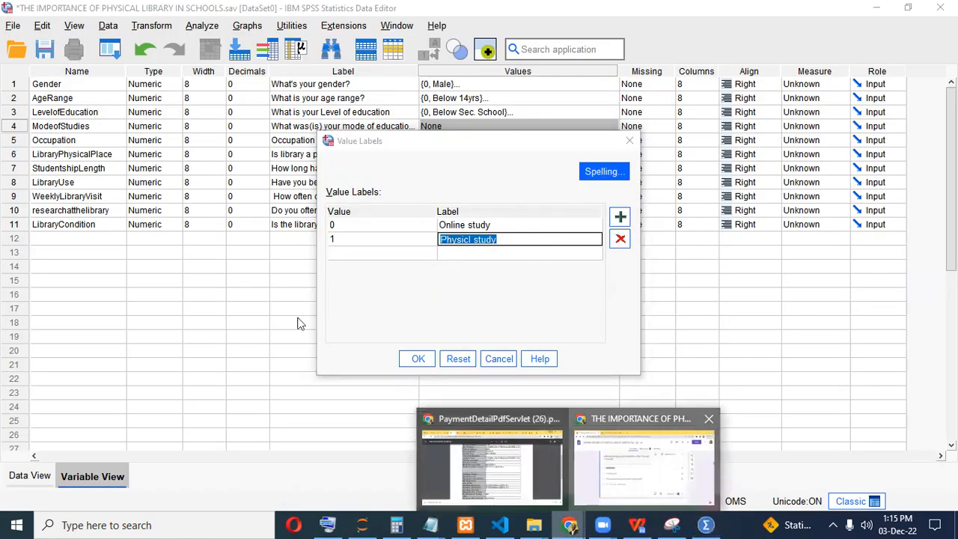
left_click(632, 490)
triple_click(373, 336)
key("ctrl+c")
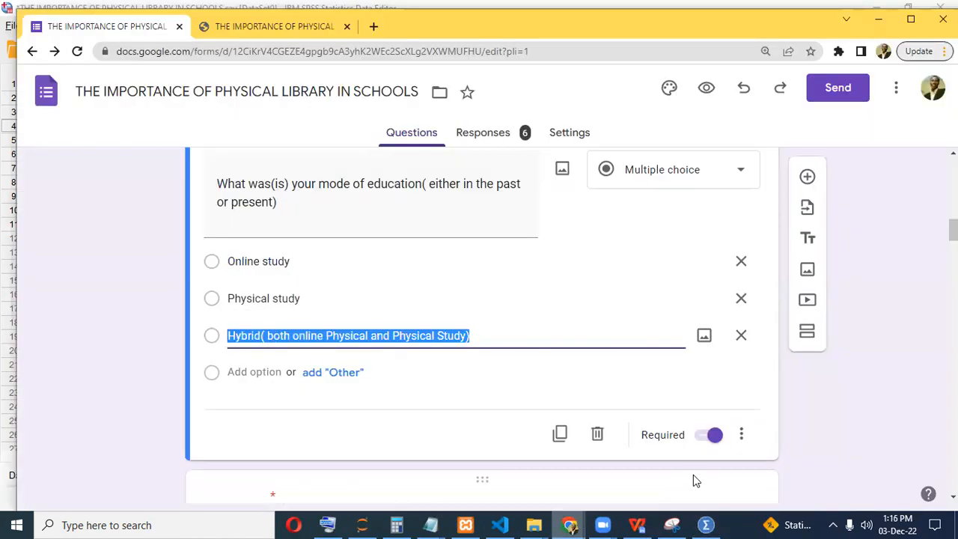
key("alt+Tab")
left_click(397, 252)
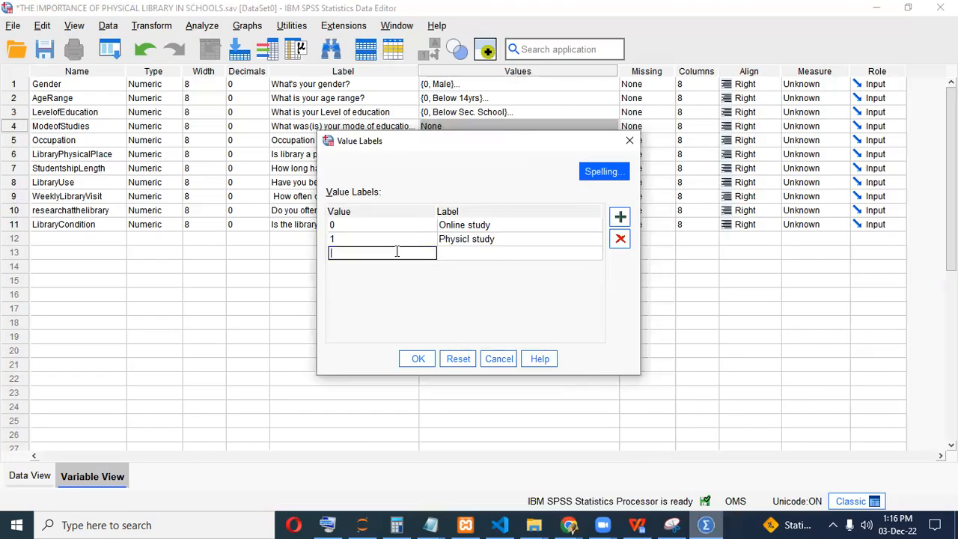
left_click(494, 253)
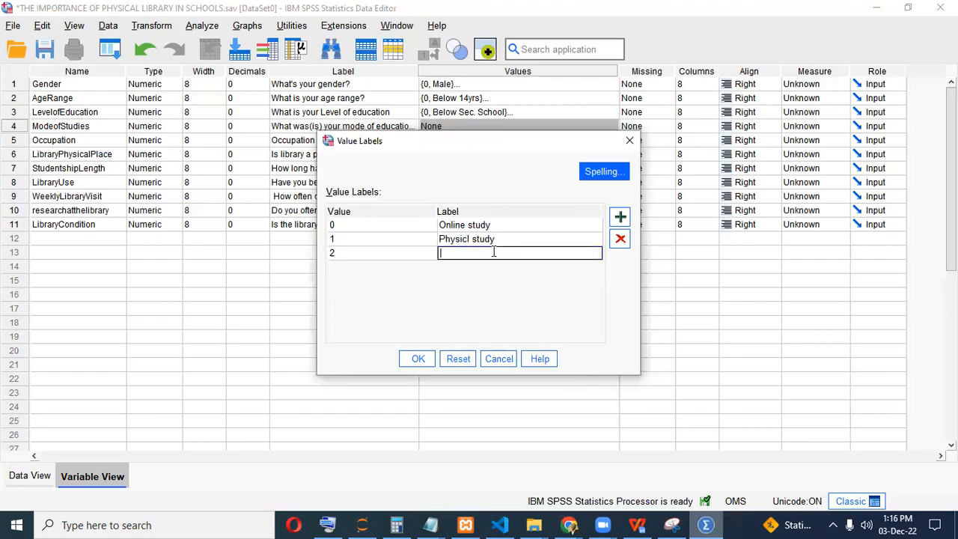
key("ctrl+v")
left_click_drag(537, 252, 573, 253)
left_click(513, 238)
Correct value 1's label to 'Physical study' and confirm the ModeofStudies labels.
left_click(505, 240)
left_click(473, 239)
left_click_drag(473, 239, 411, 245)
type("Physical")
left_click(419, 359)
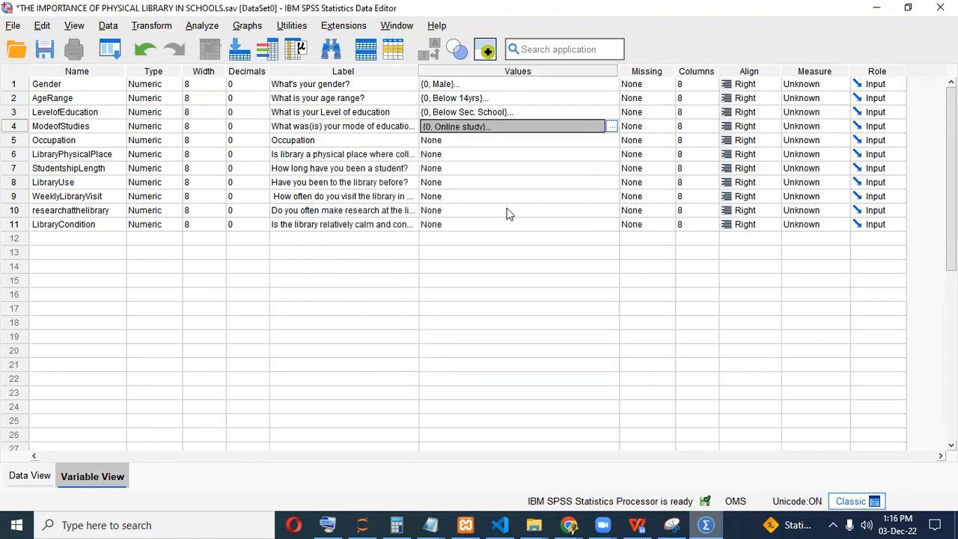
left_click(708, 524)
left_click(708, 524)
Add Occupation value labels 0 = Student and 1 = Employed, reading the options from the Google Form.
left_click(707, 524)
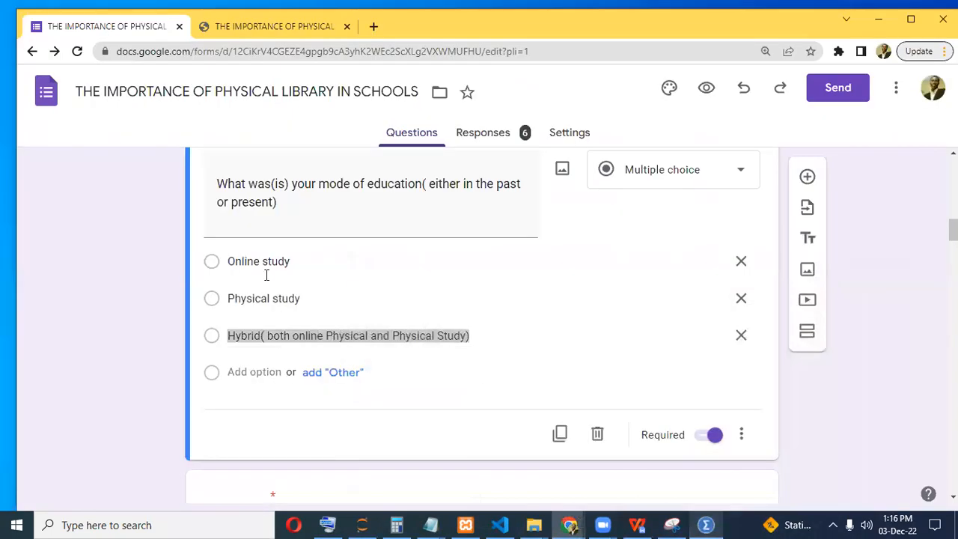
scroll(265, 274, "down", 5)
left_click(268, 173)
double_click(263, 172)
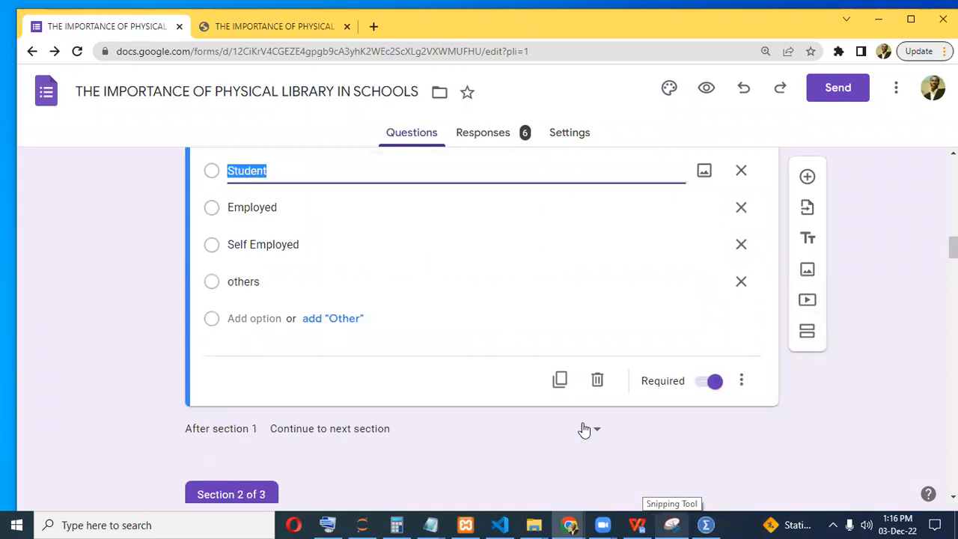
key("alt+Tab")
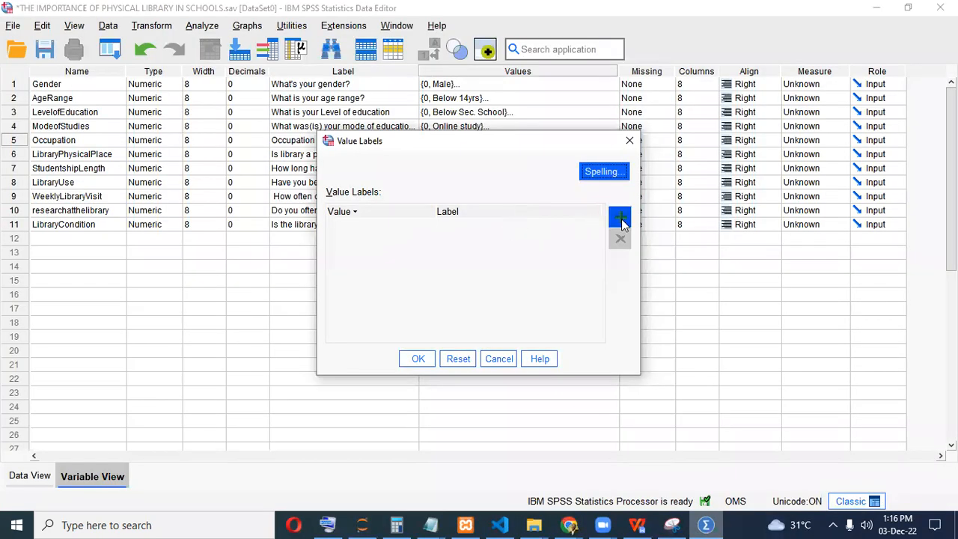
left_click(385, 226)
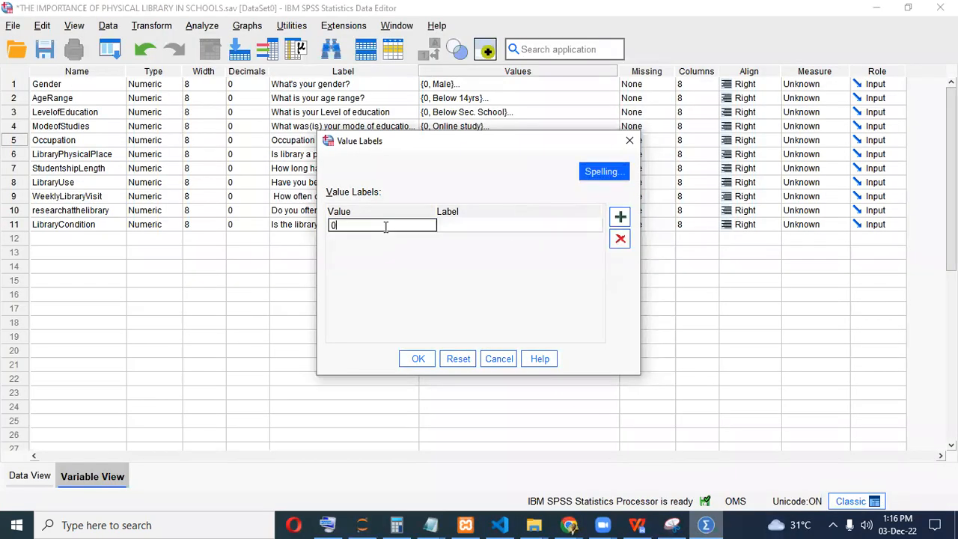
left_click(456, 227)
type("Student")
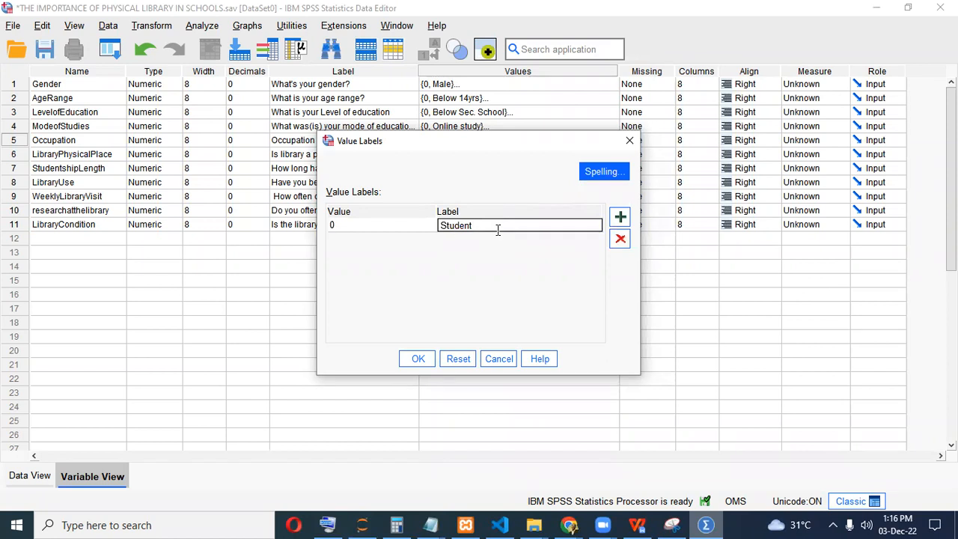
left_click(619, 217)
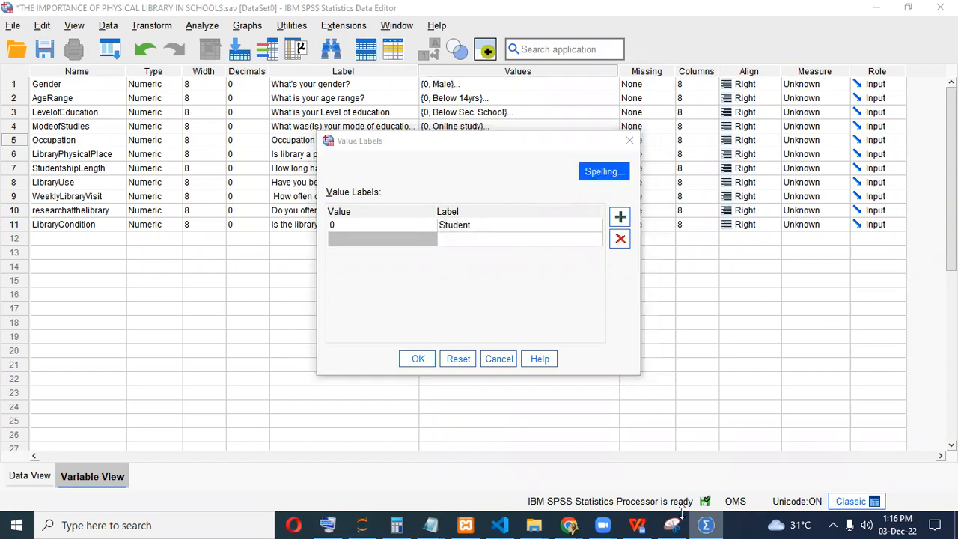
mouse_move(569, 525)
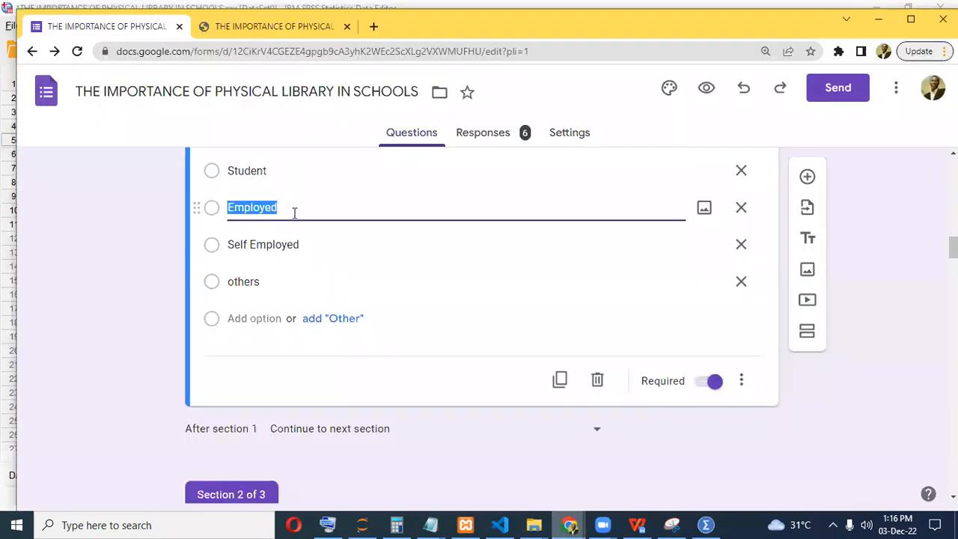
left_click(646, 451)
key("alt+Tab")
left_click(480, 238)
type("Employed")
Add 2 = Self Employed and 3 = Others, then confirm Occupation's value labels.
left_click(706, 525)
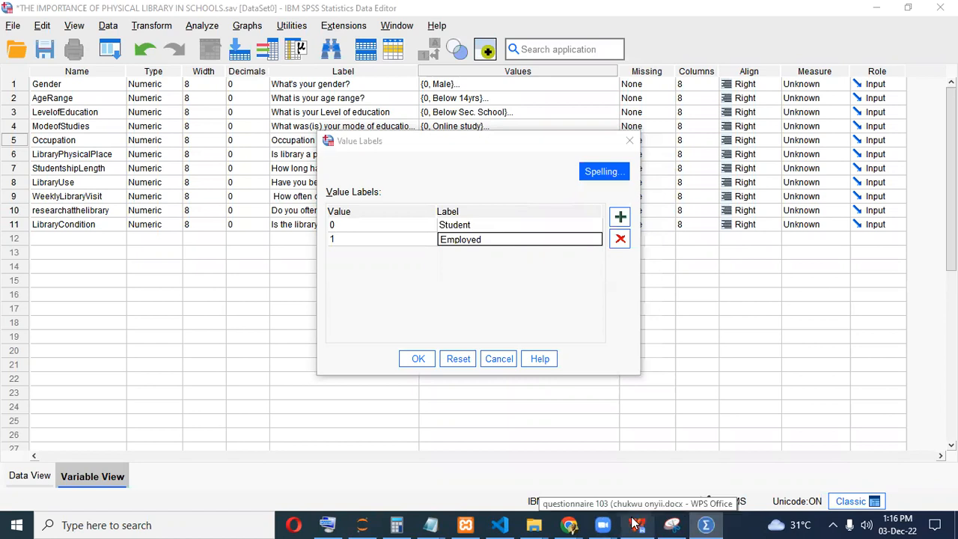
mouse_move(573, 523)
left_click(632, 480)
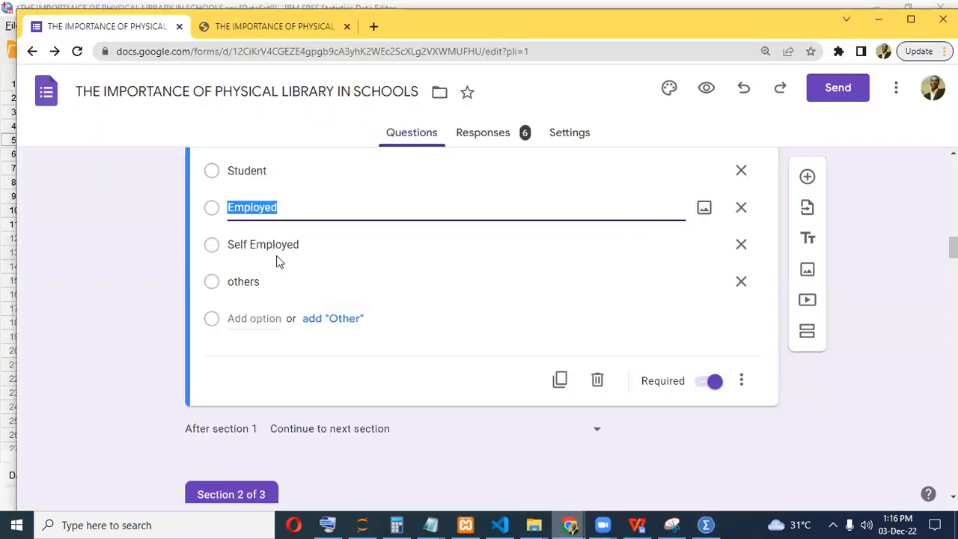
mouse_move(709, 524)
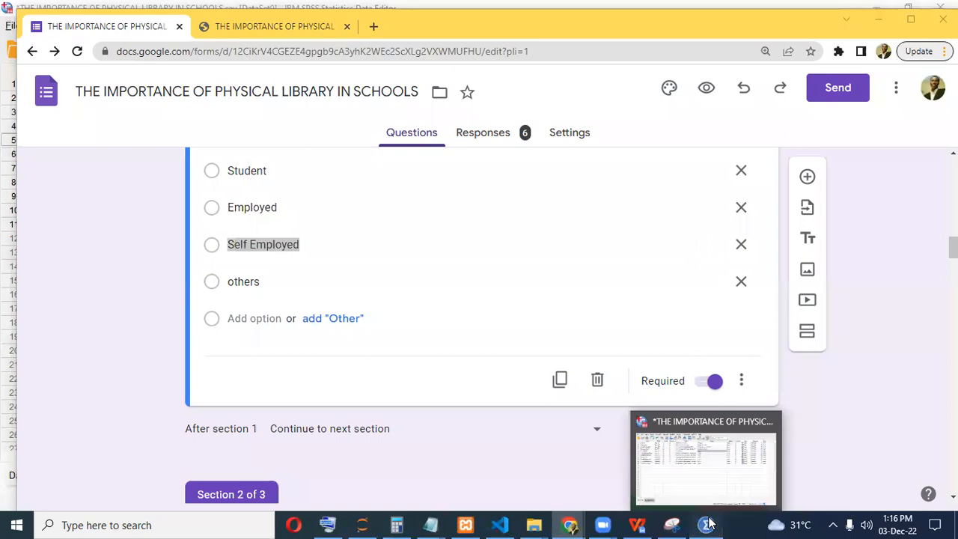
key("alt+Tab")
left_click(411, 244)
left_click(406, 254)
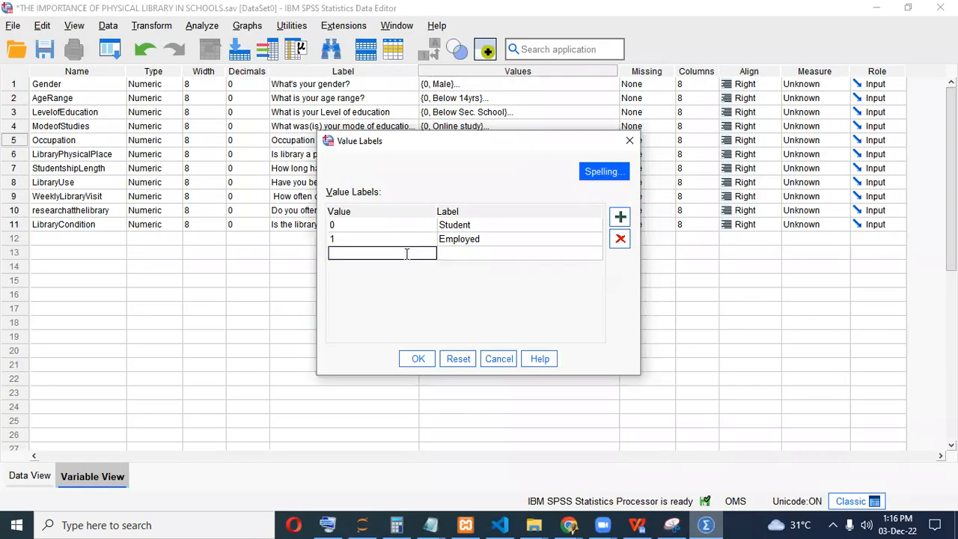
type("2")
left_click(475, 253)
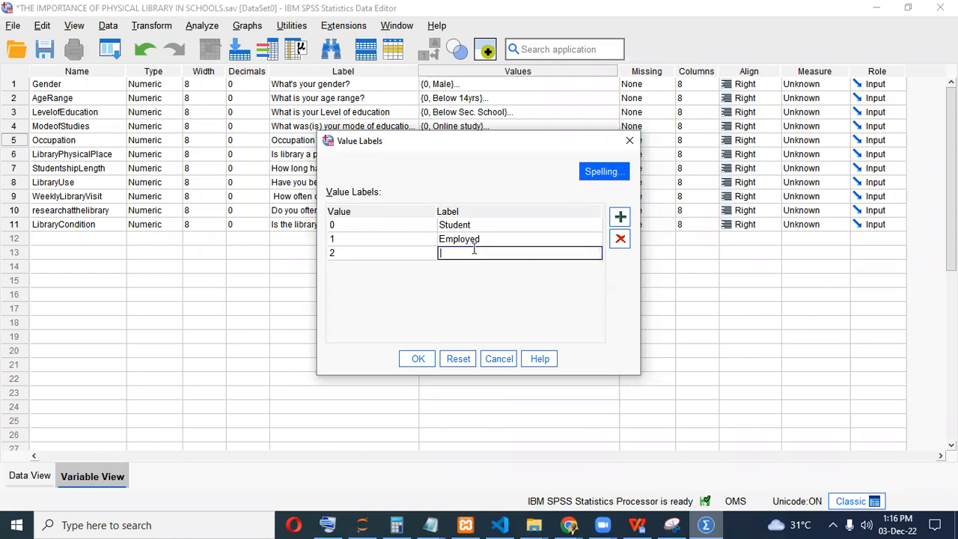
type("Self Employed")
left_click(398, 267)
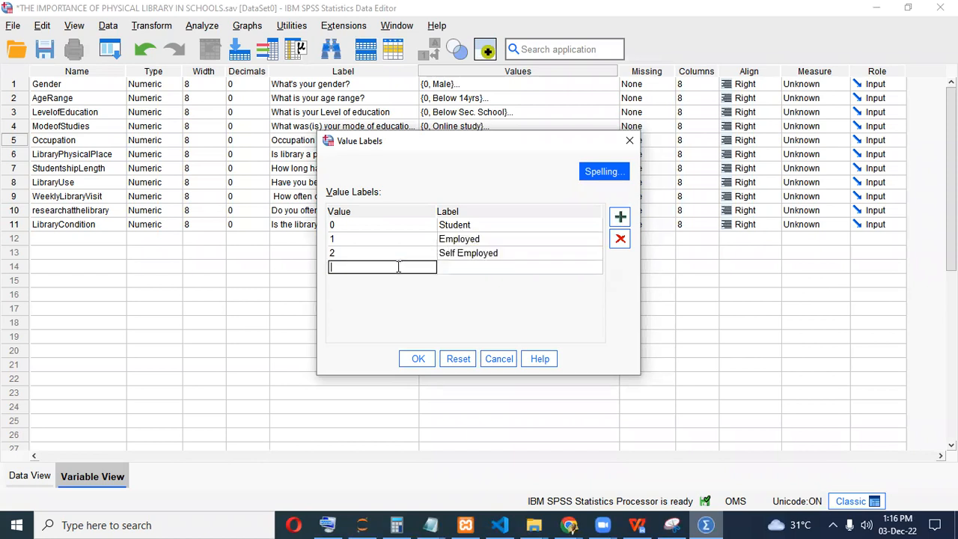
type("3")
left_click(479, 268)
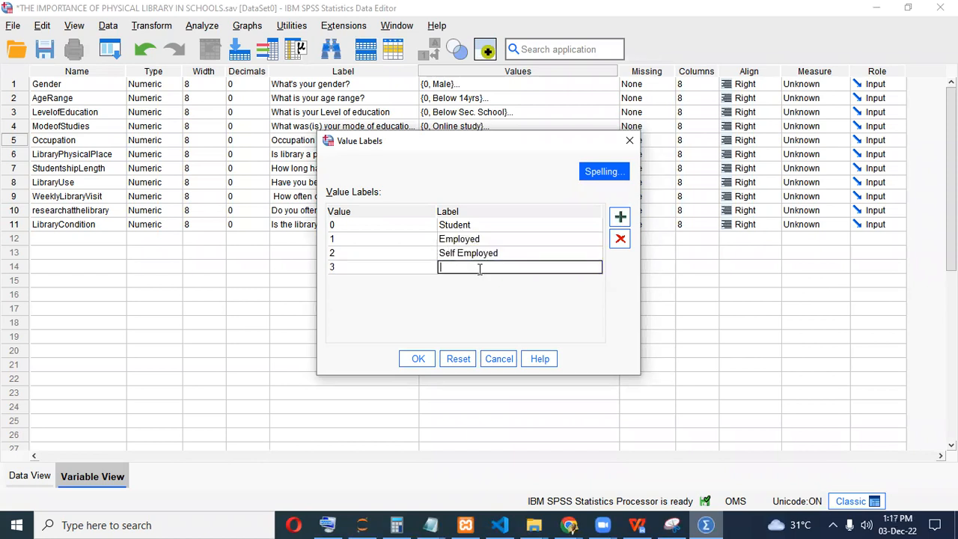
type("Others")
left_click(418, 359)
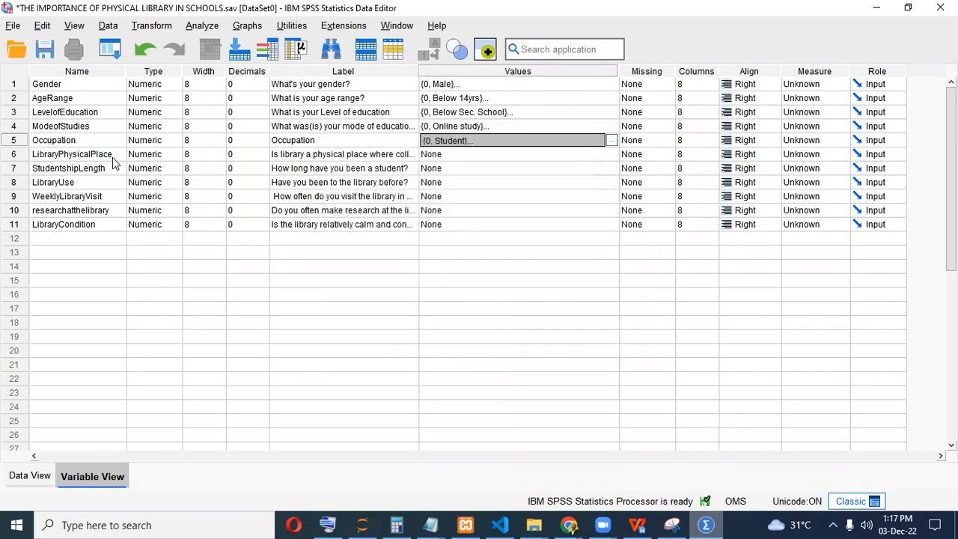
Open LibraryPhysicalPlace's value labels and add 0 = Strongly disagree from the form's options.
left_click(705, 524)
scroll(524, 367, "down", 3)
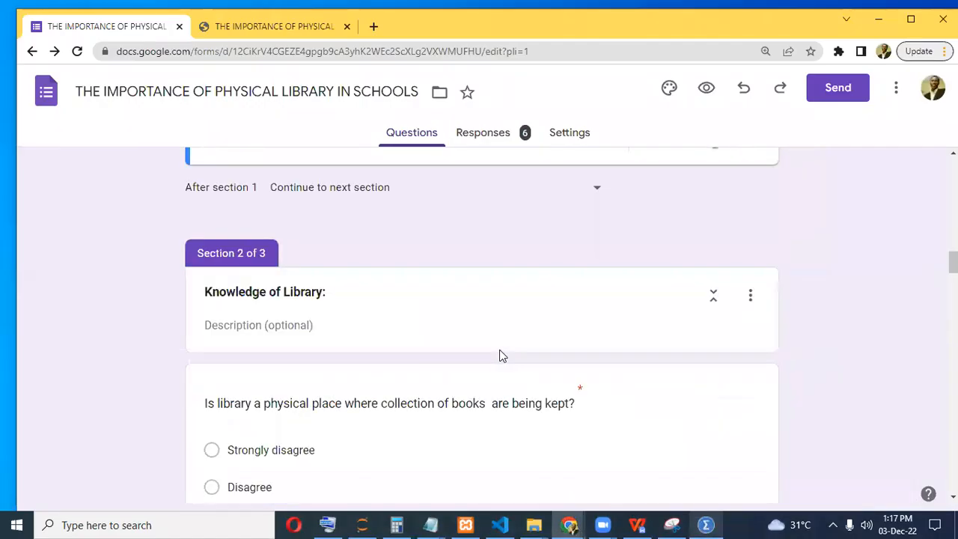
scroll(368, 266, "down", 3)
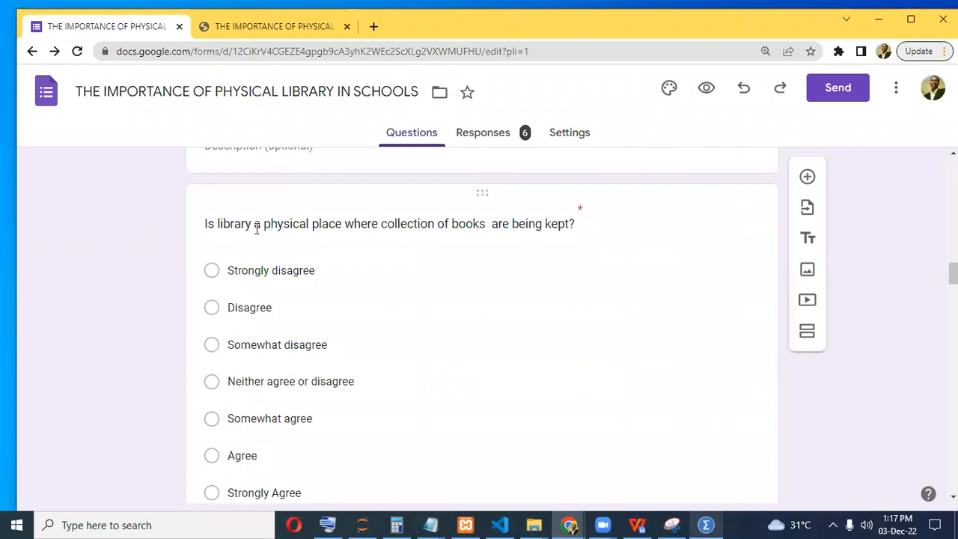
scroll(269, 255, "down", 1)
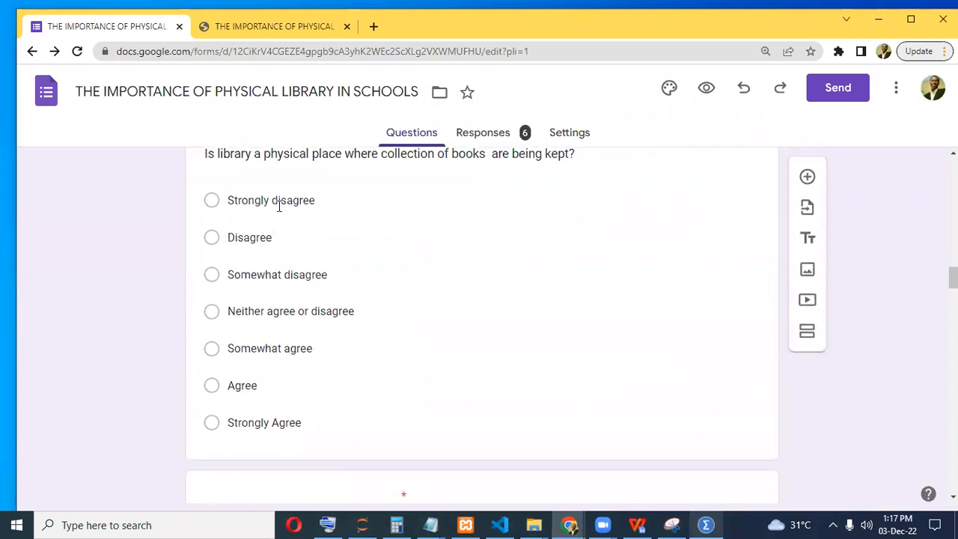
left_click(280, 201)
left_click(280, 273)
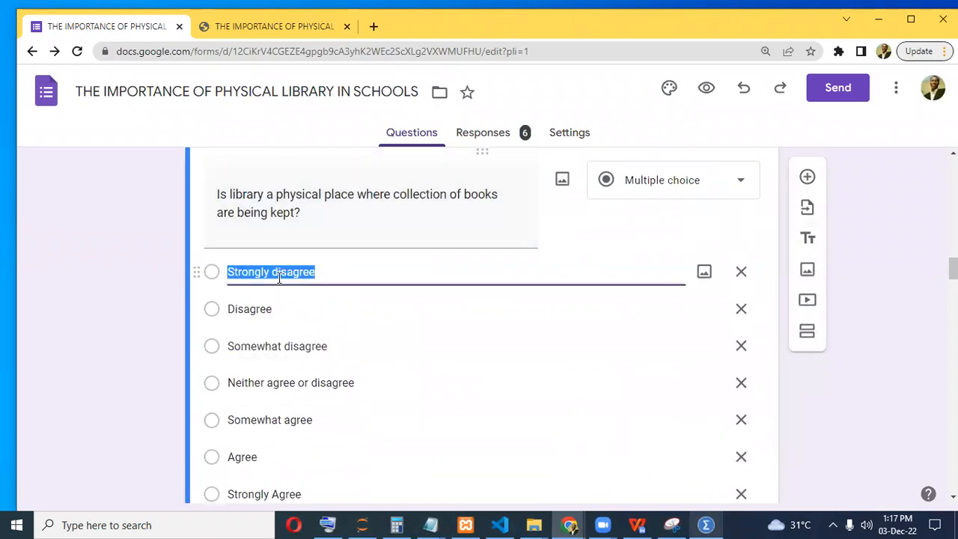
left_click(704, 524)
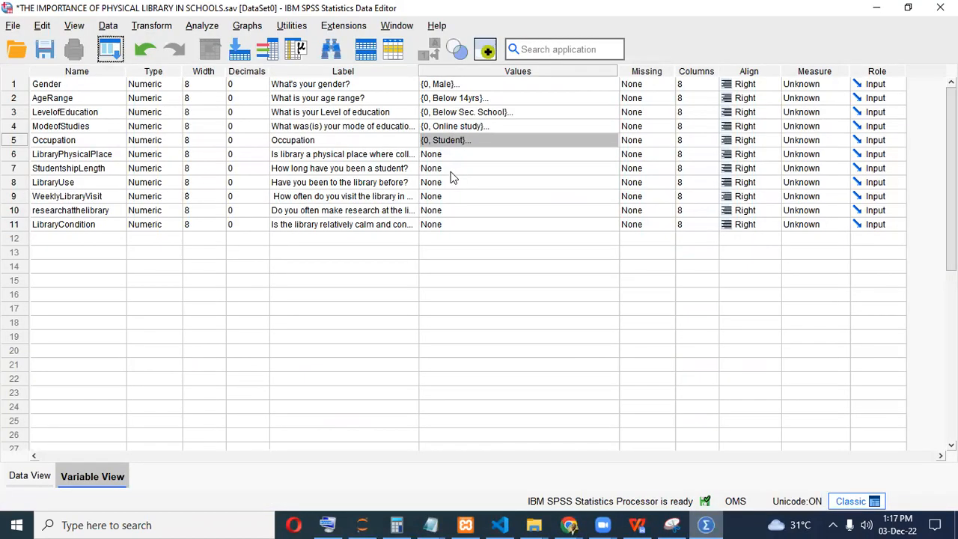
left_click(530, 154)
left_click(613, 154)
left_click(619, 217)
left_click(401, 223)
type("0")
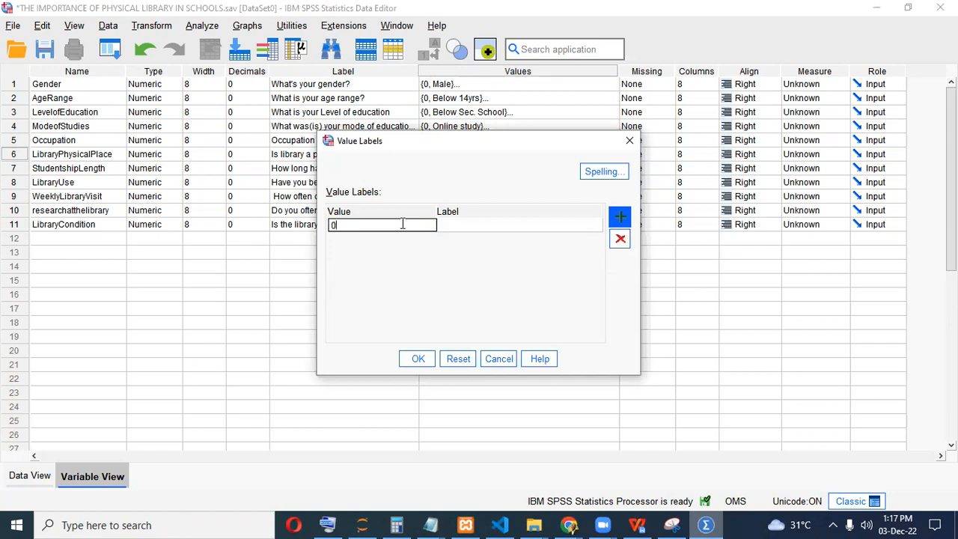
key("Tab")
type("Strongly disagree")
left_click(621, 217)
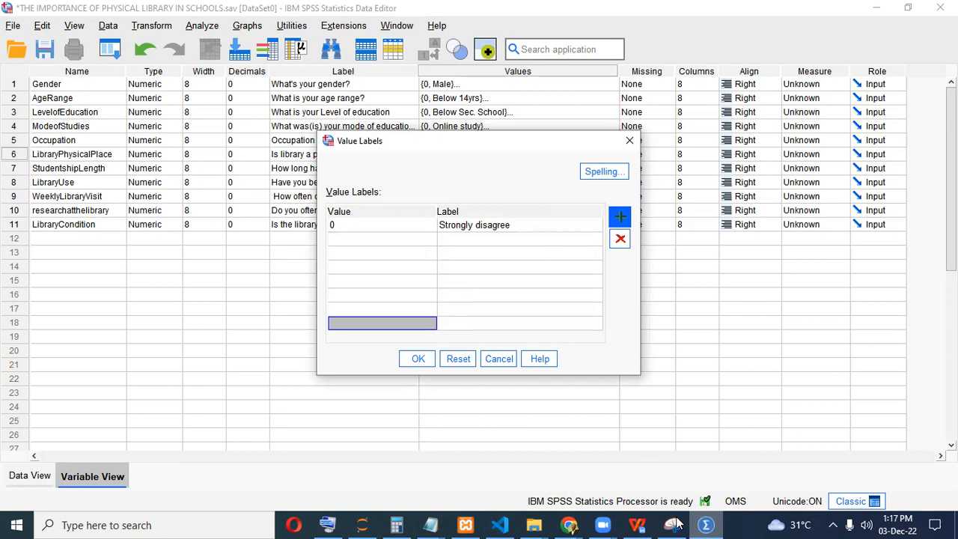
Fill in value rows 2 through 7 for the remaining agreement levels.
left_click(569, 524)
left_click(626, 485)
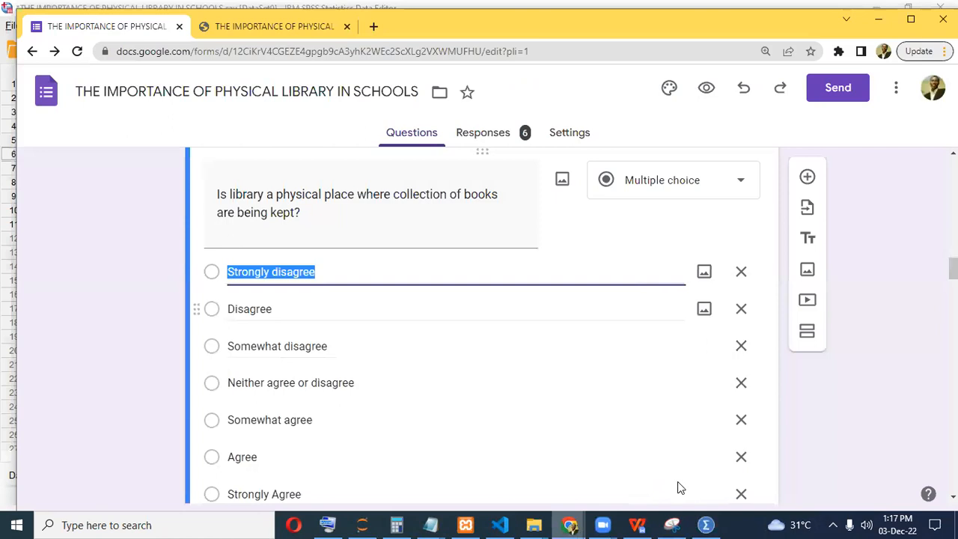
key("alt+Tab")
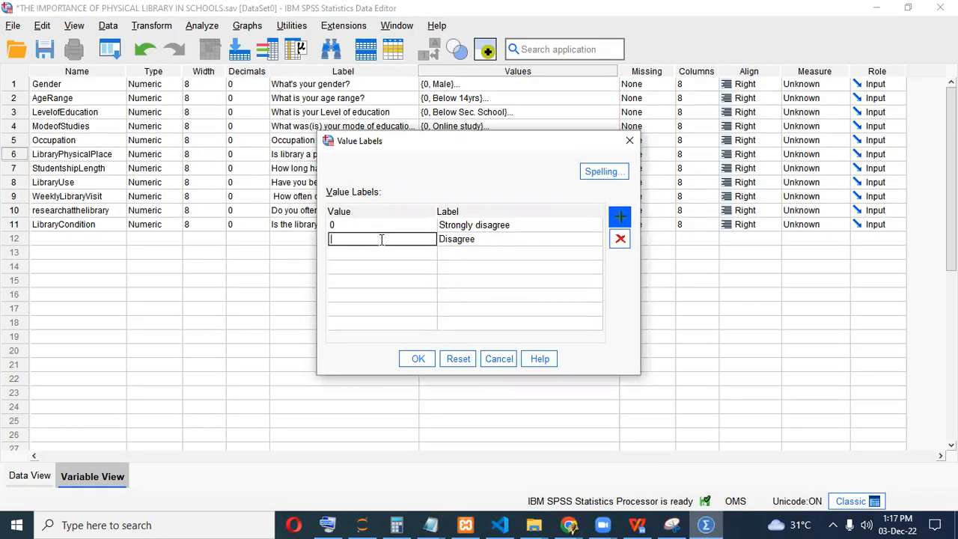
left_click(364, 255)
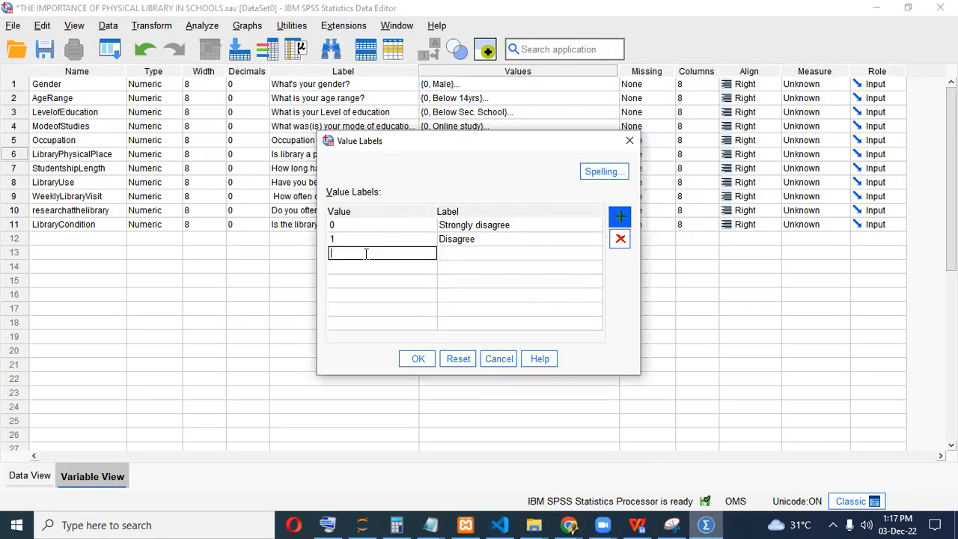
type("2")
left_click(366, 267)
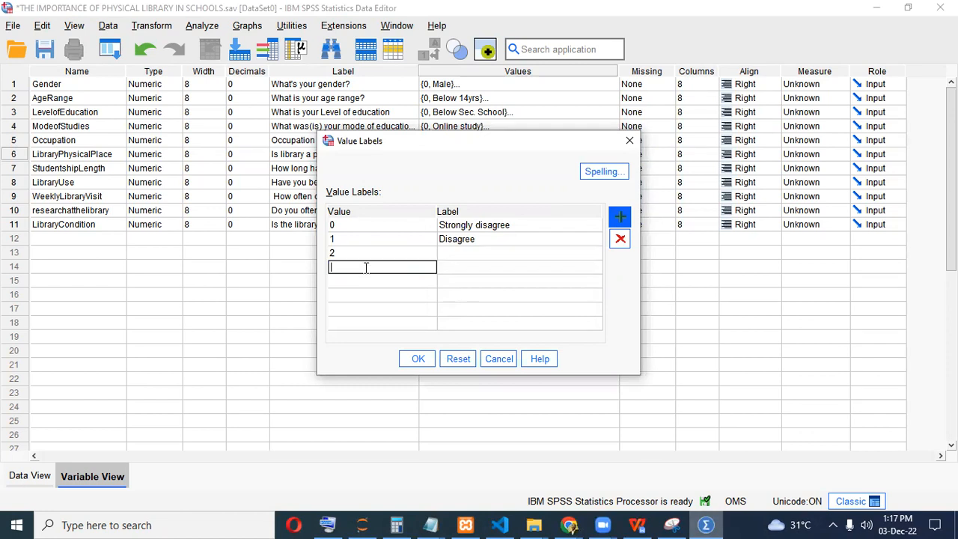
type("3")
left_click(365, 282)
type("4")
left_click(368, 294)
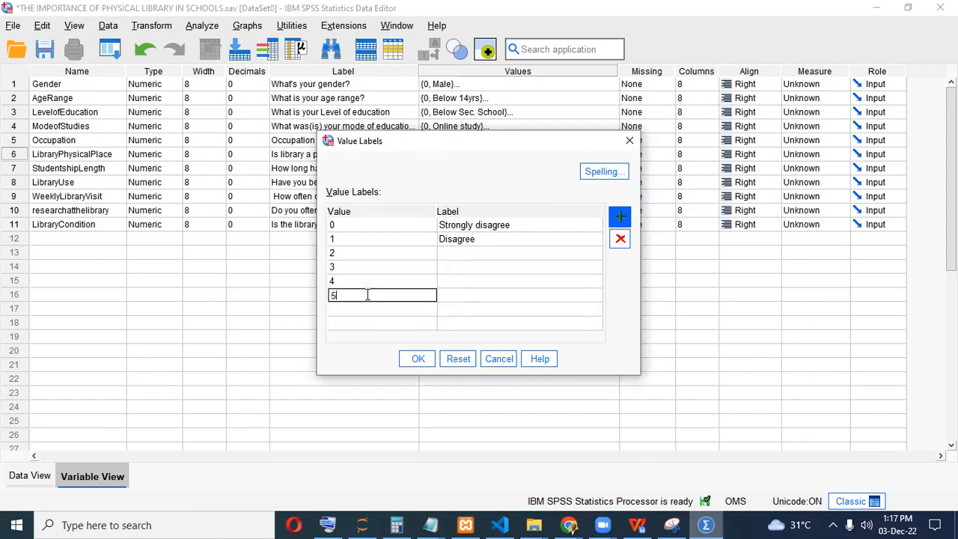
type("5")
left_click(368, 312)
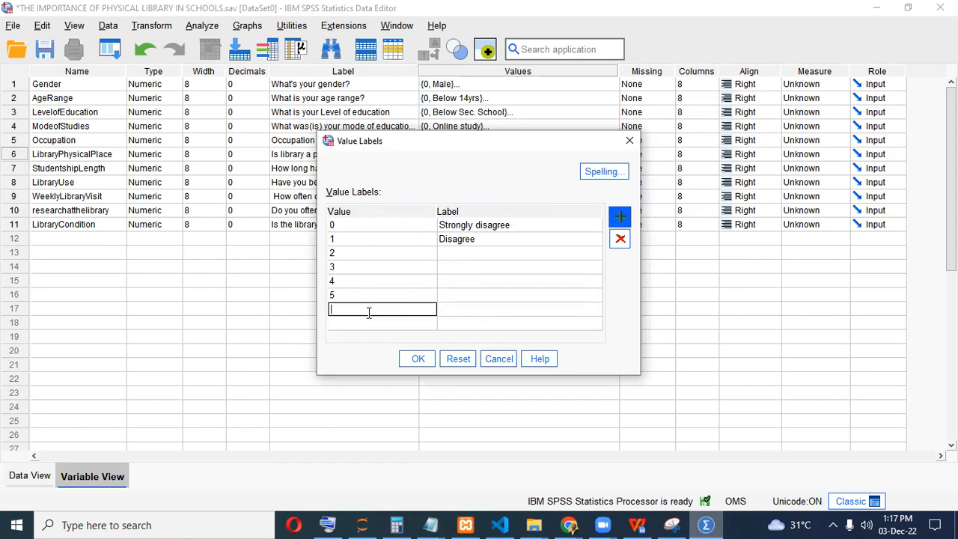
left_click(366, 323)
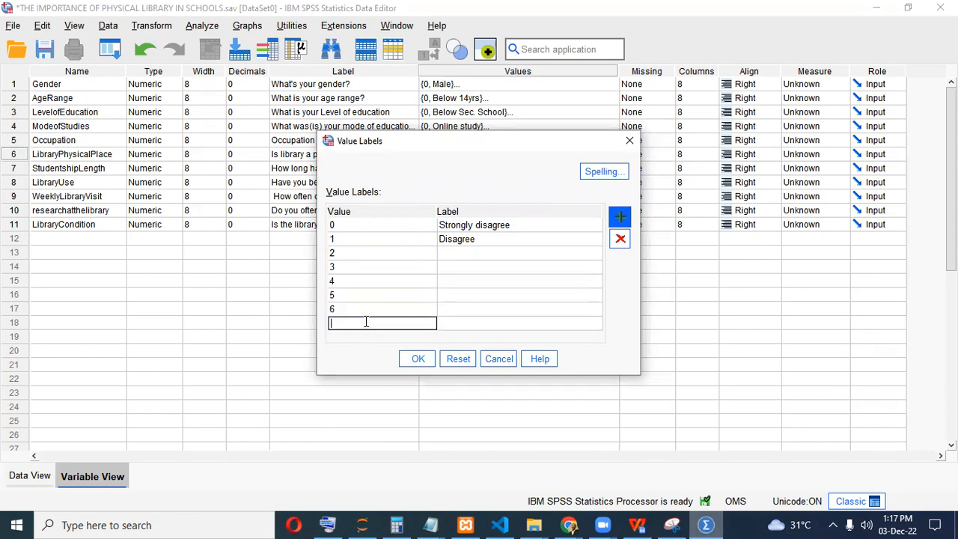
type("7")
Paste 'Strongly Agree' as the label for 6, delete the empty row 7, and confirm.
left_click(703, 525)
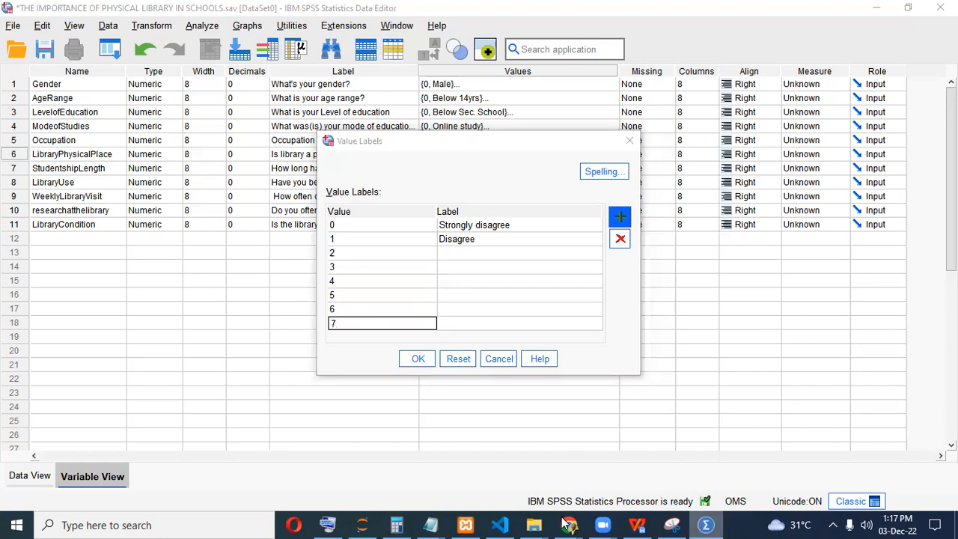
key("alt+Tab")
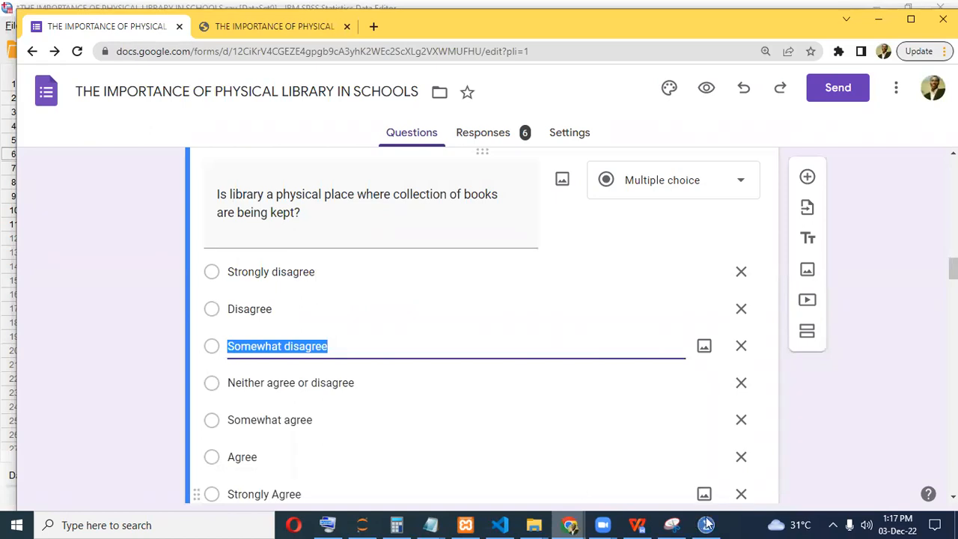
key("alt+Tab")
key("alt+Tab")
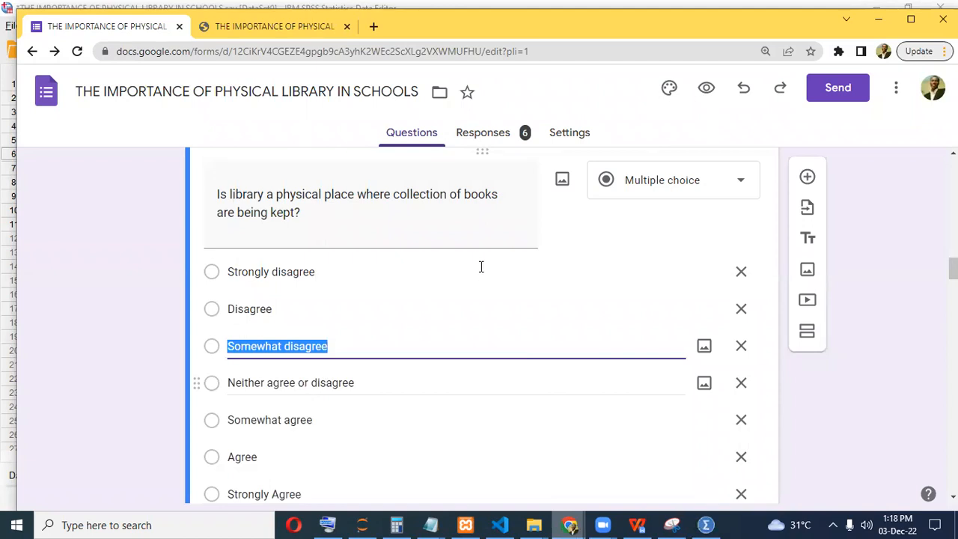
key("alt+Tab")
mouse_move(568, 524)
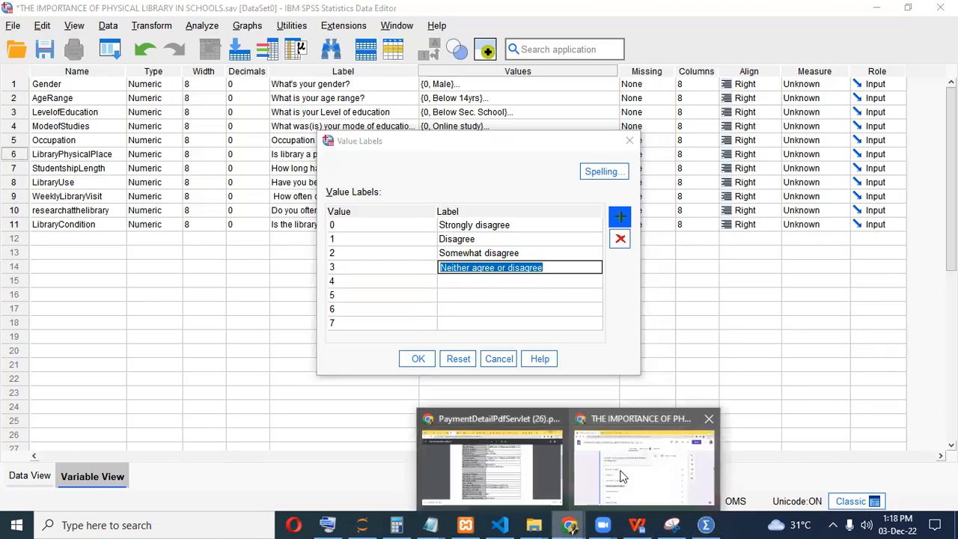
left_click(620, 476)
left_click(309, 419)
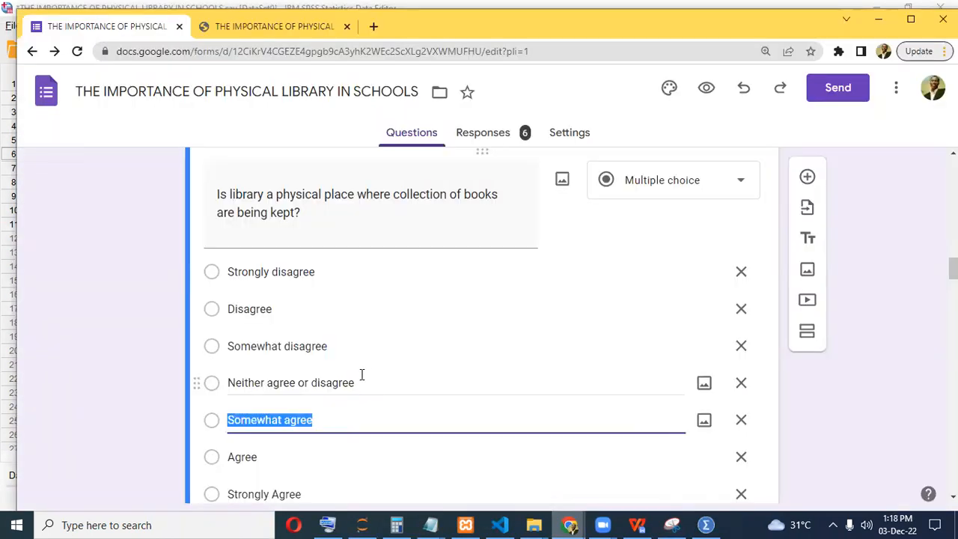
key("Tab")
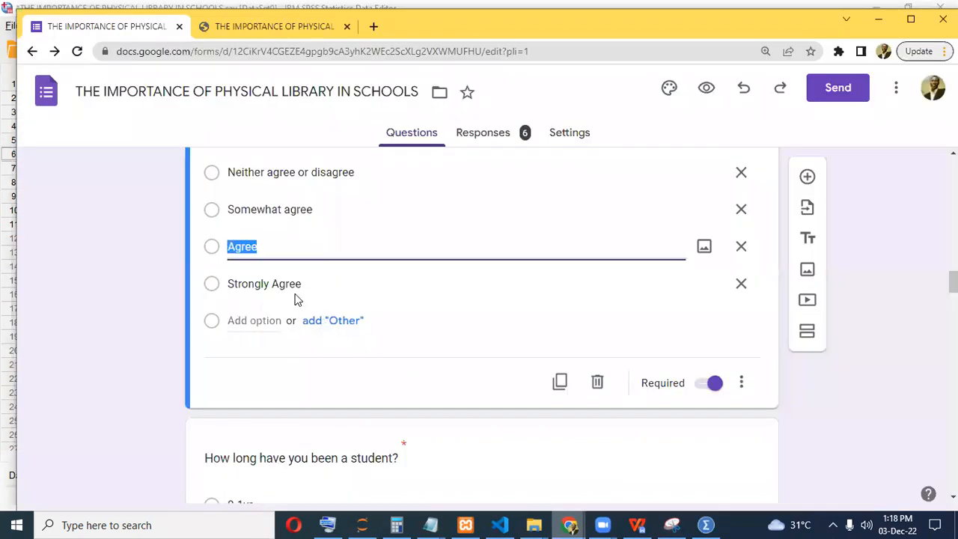
left_click(289, 283)
key("ctrl+c")
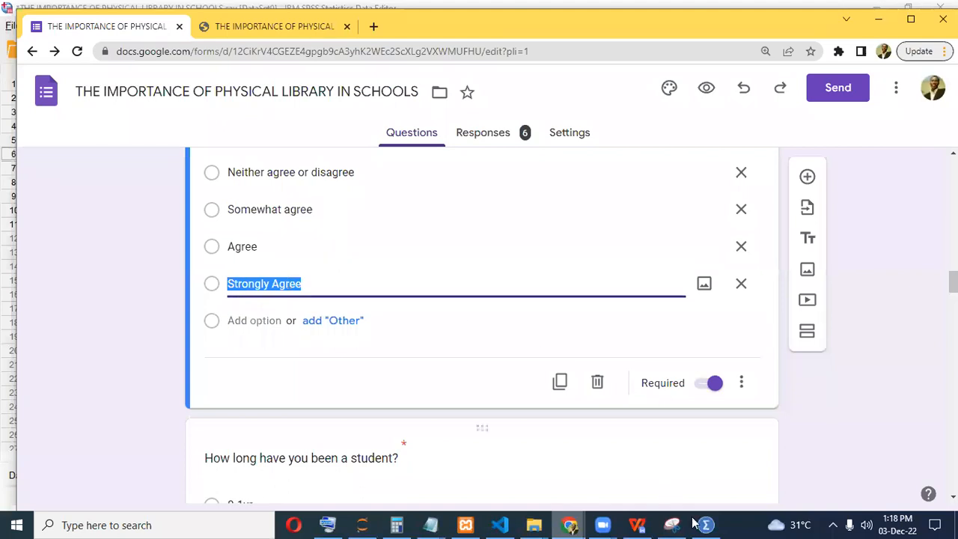
key("alt+Tab")
left_click(457, 306)
key("ctrl+v")
key("Return")
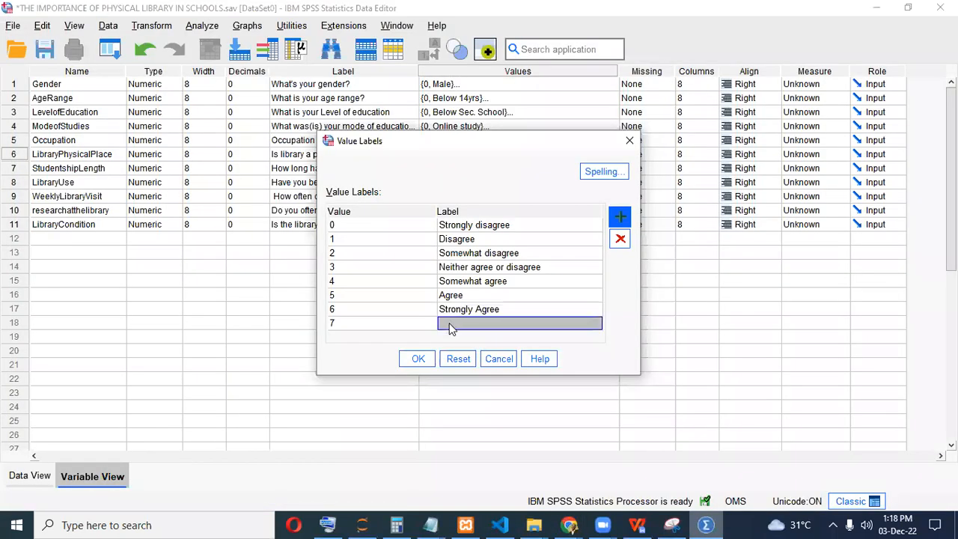
left_click(611, 242)
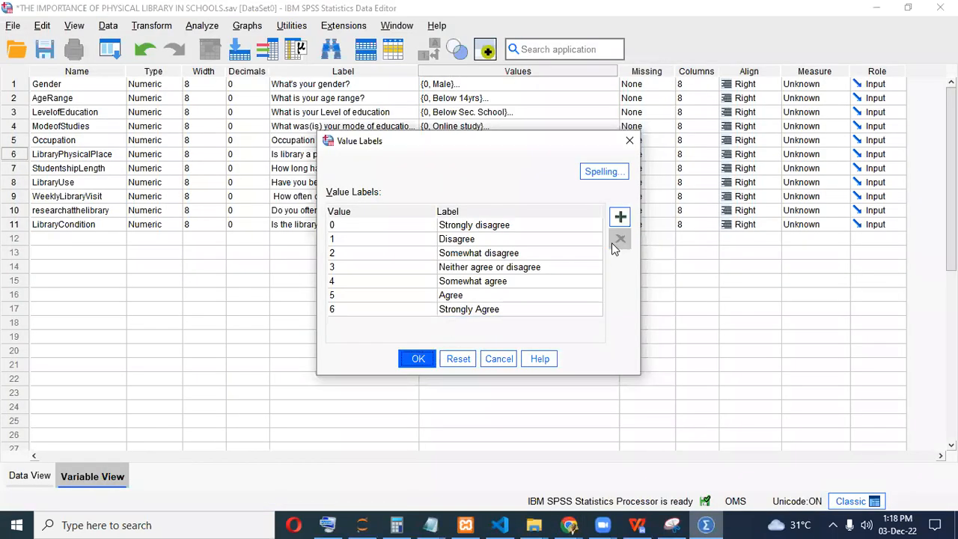
left_click(417, 360)
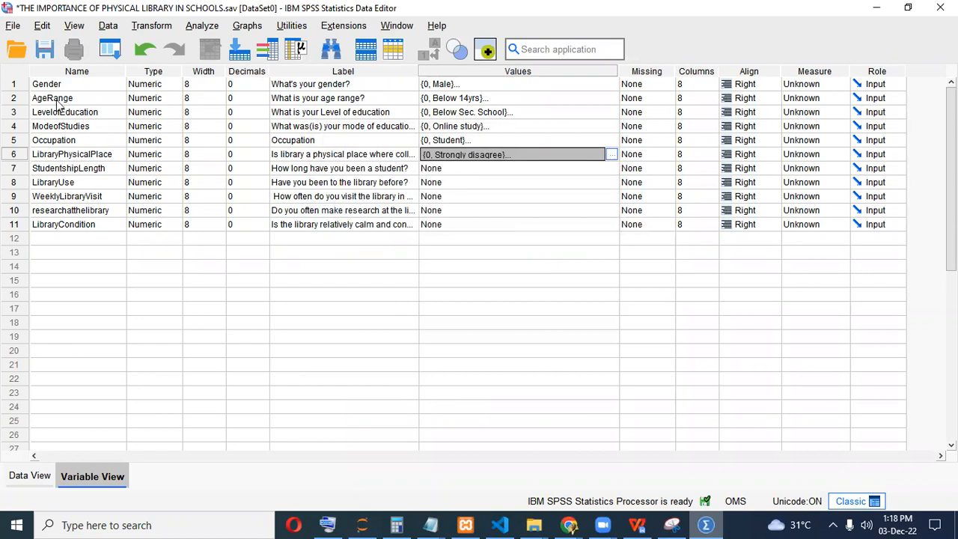
Delete the five variables from StudentshipLength onward and narrow the Values column.
left_click(11, 170)
left_click_drag(10, 172, 12, 232)
key("Delete")
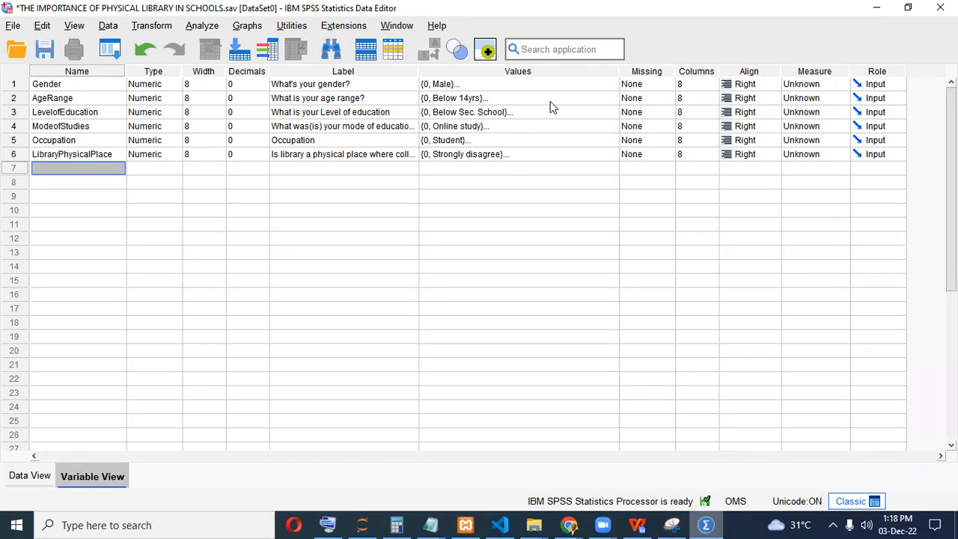
left_click_drag(619, 69, 515, 69)
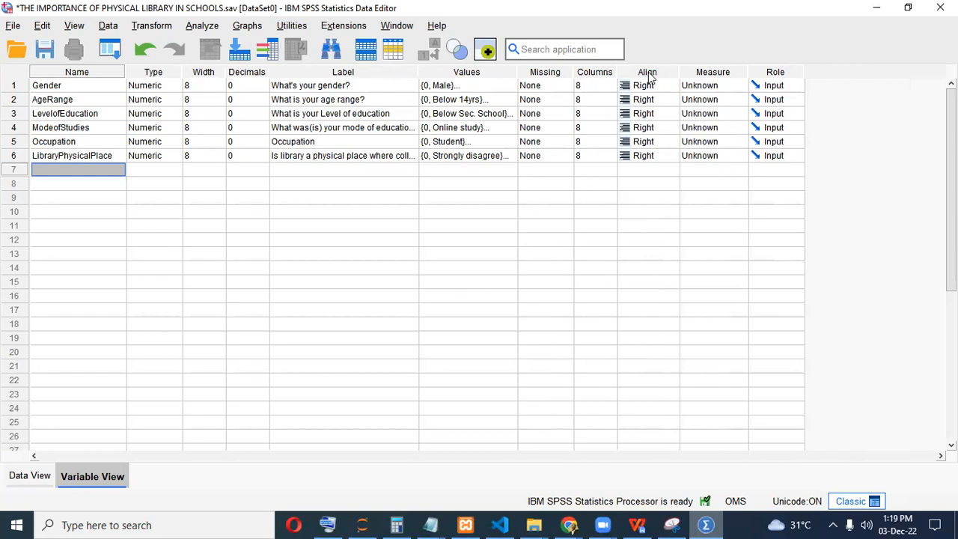
Check Gender's measure options and review AgeRange's labels, 0 Below 14yrs to 3 31yrs and above, unchanged.
left_click(716, 87)
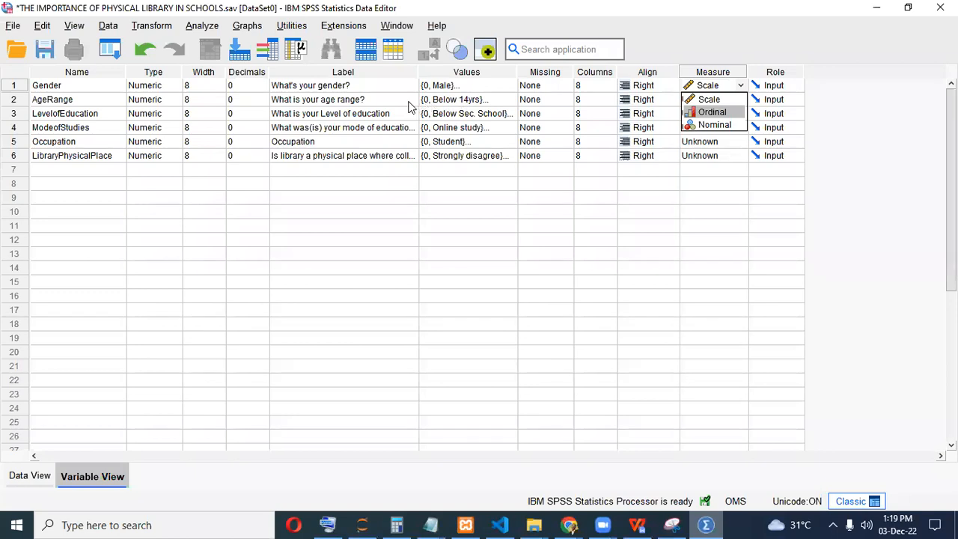
left_click(473, 102)
left_click(509, 100)
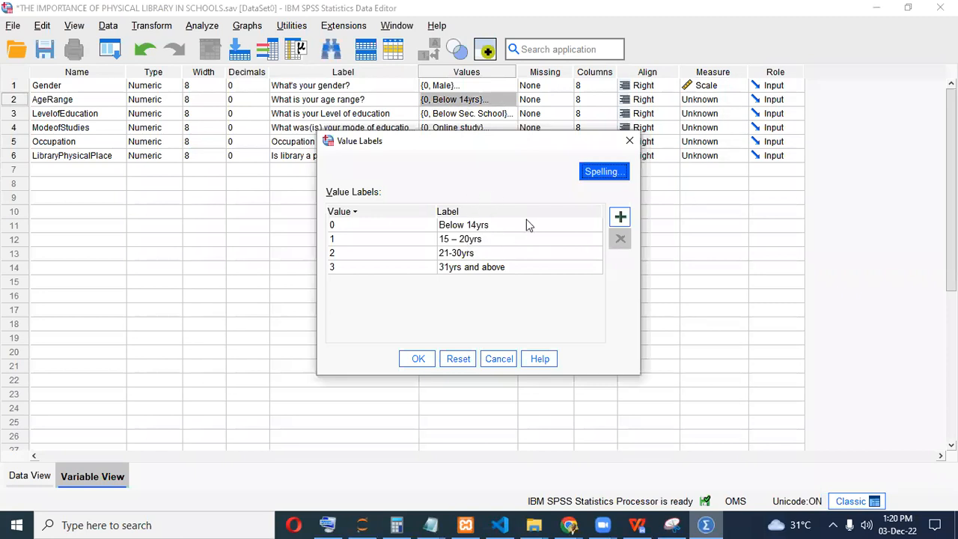
left_click(627, 143)
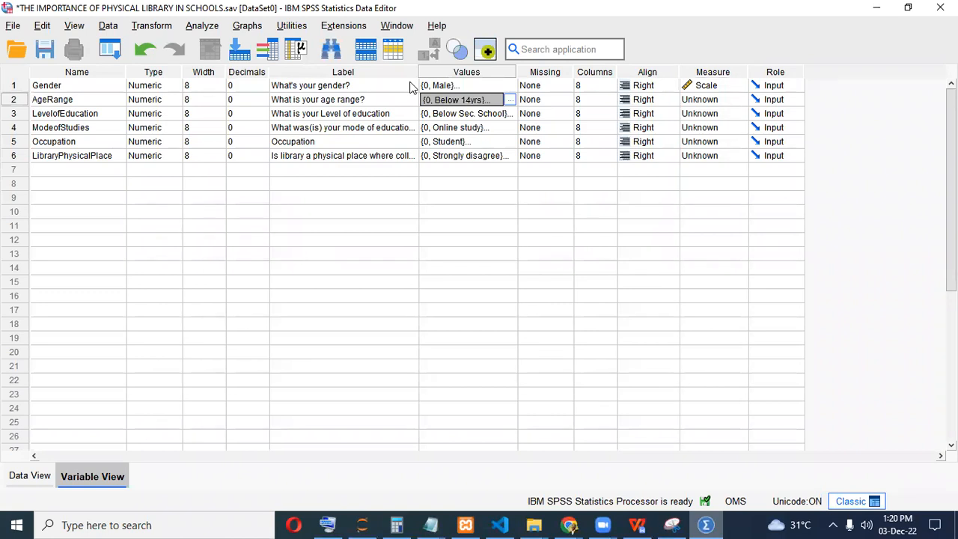
Set Measure to Nominal for Gender, AgeRange, LevelofEducation, ModeofStudies, Occupation and LibraryPhysicalPlace.
left_click(717, 85)
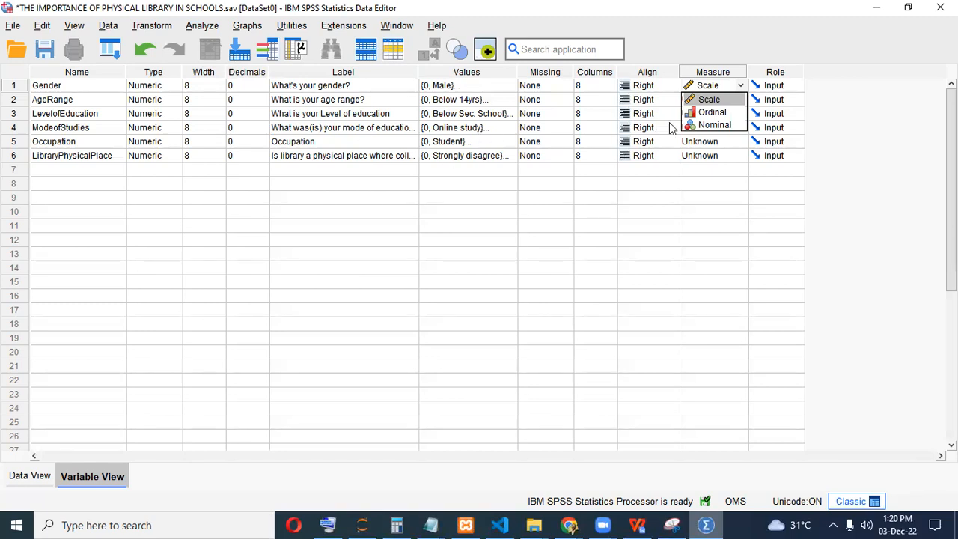
left_click(703, 124)
left_click(723, 101)
left_click(729, 100)
key("Escape")
left_click(716, 114)
left_click(723, 127)
left_click(720, 141)
left_click(717, 156)
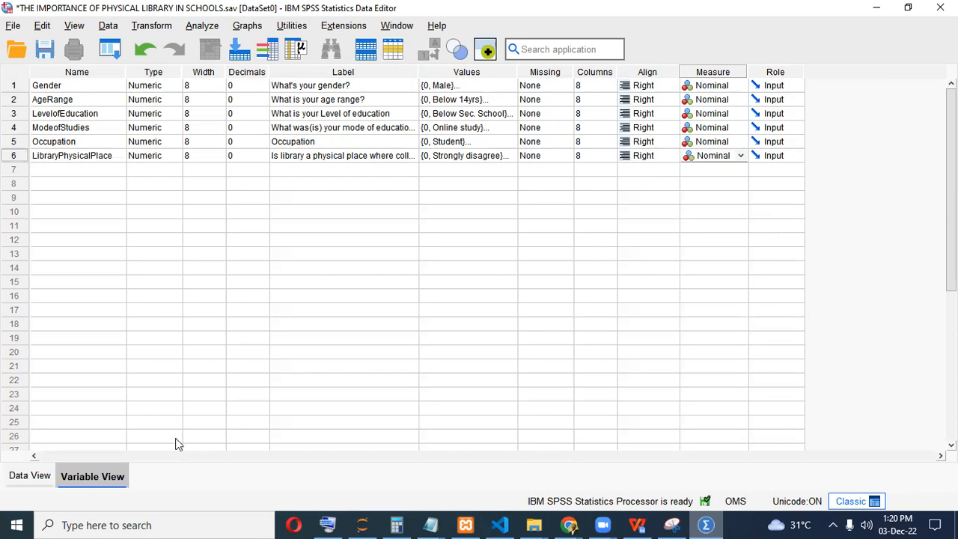
Go to Data View with case 1's Gender cell selected, then bring the browser window back up.
left_click(28, 476)
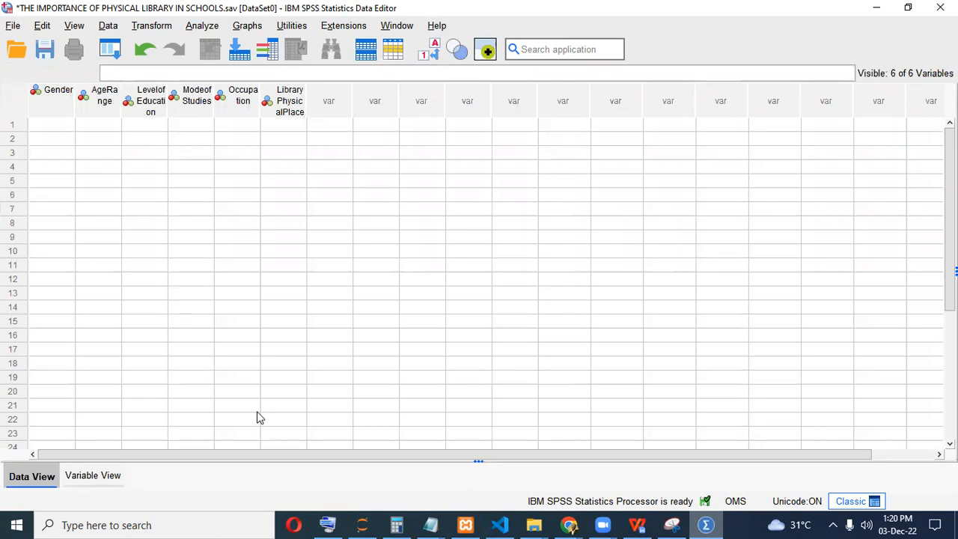
left_click(111, 479)
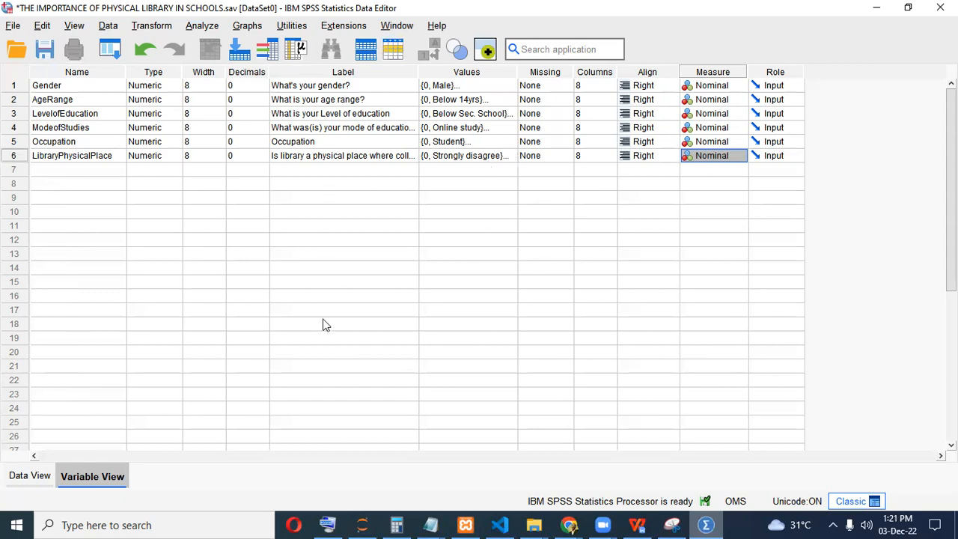
left_click(30, 476)
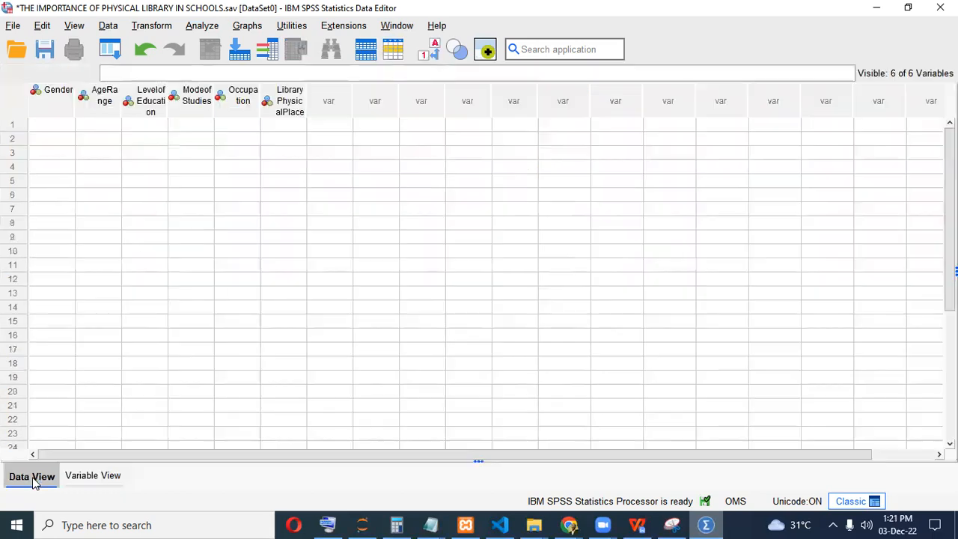
left_click(48, 128)
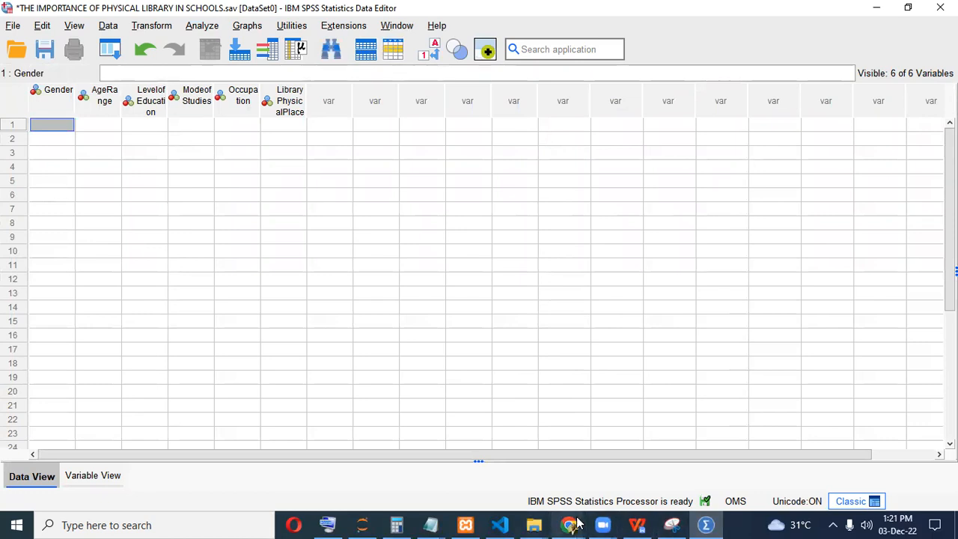
left_click(575, 523)
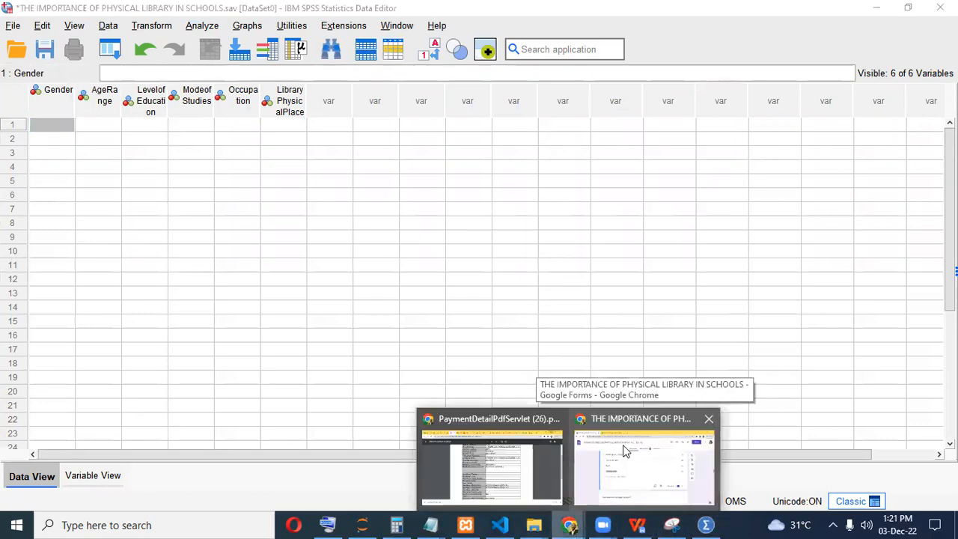
left_click(626, 450)
Enter 0 (Male) as case 1's Gender from the responses sheet, checking the form's answer options.
left_click(289, 25)
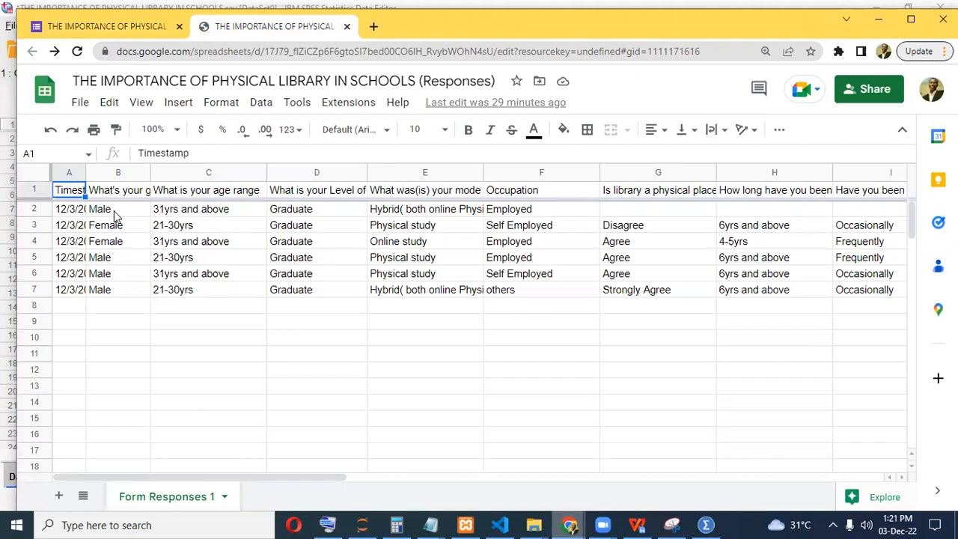
left_click(671, 524)
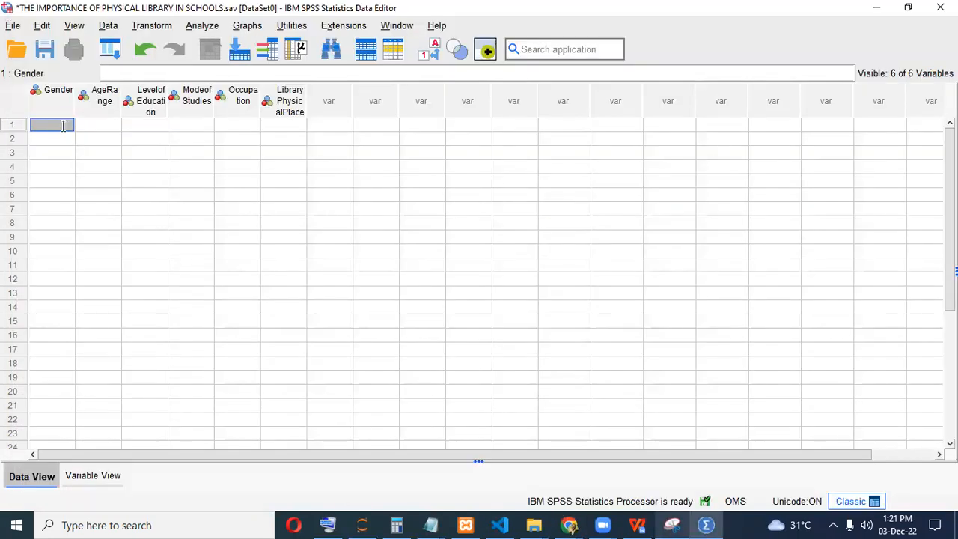
type("0")
left_click(569, 525)
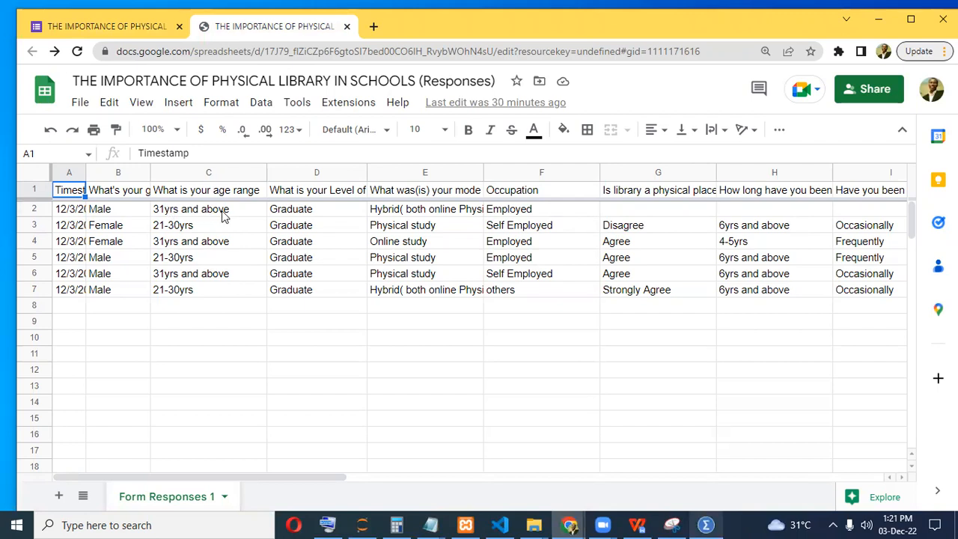
left_click(134, 30)
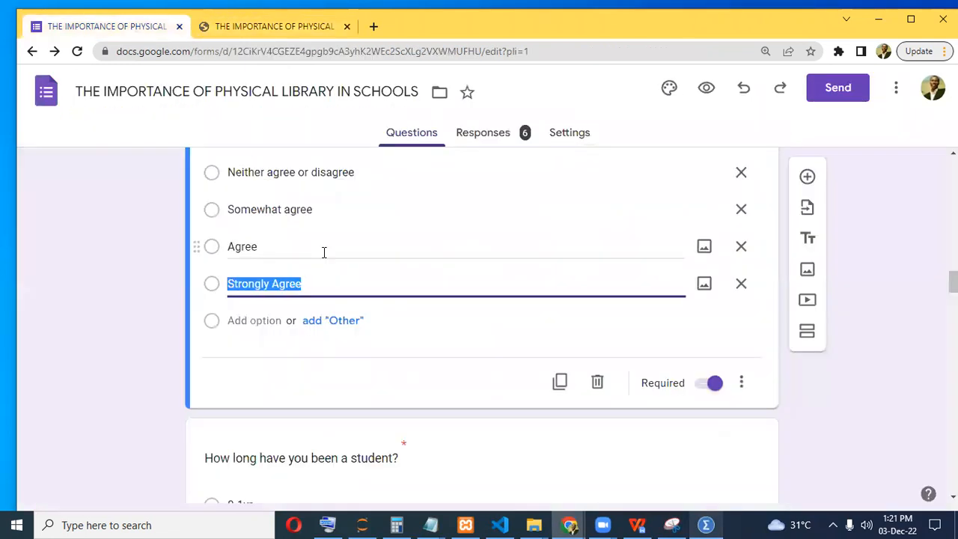
scroll(322, 252, "up", 5)
scroll(324, 255, "up", 5)
scroll(321, 252, "up", 3)
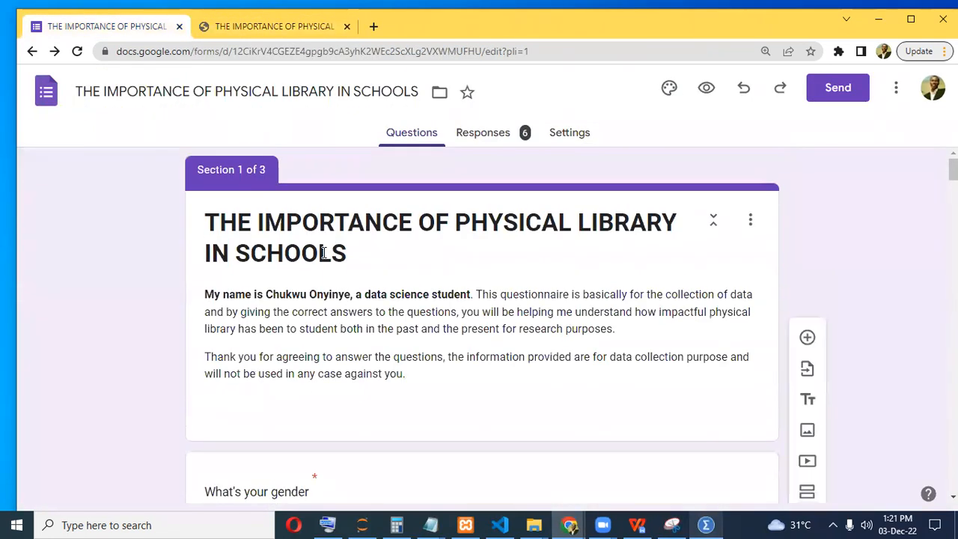
scroll(322, 254, "down", 5)
scroll(323, 255, "down", 1)
scroll(324, 257, "up", 2)
scroll(321, 252, "up", 2)
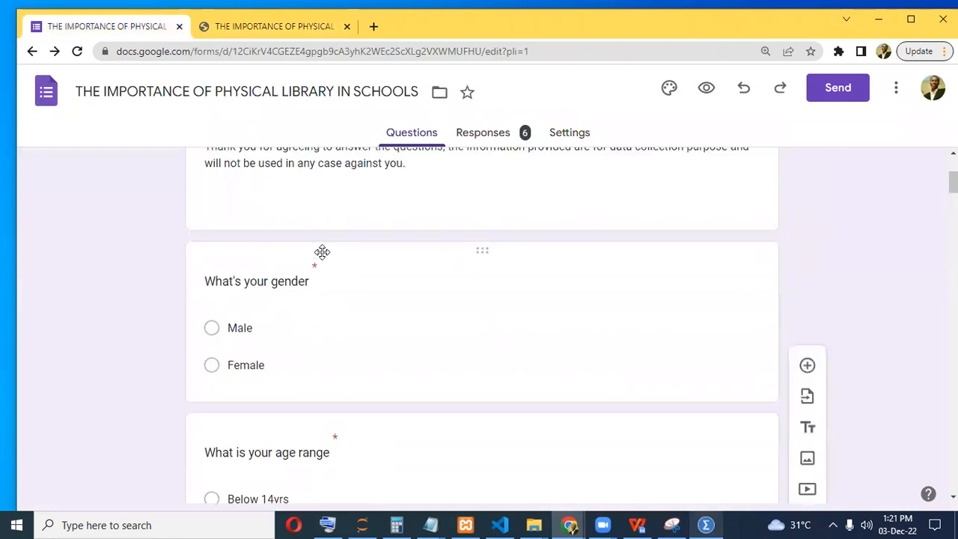
scroll(325, 253, "down", 4)
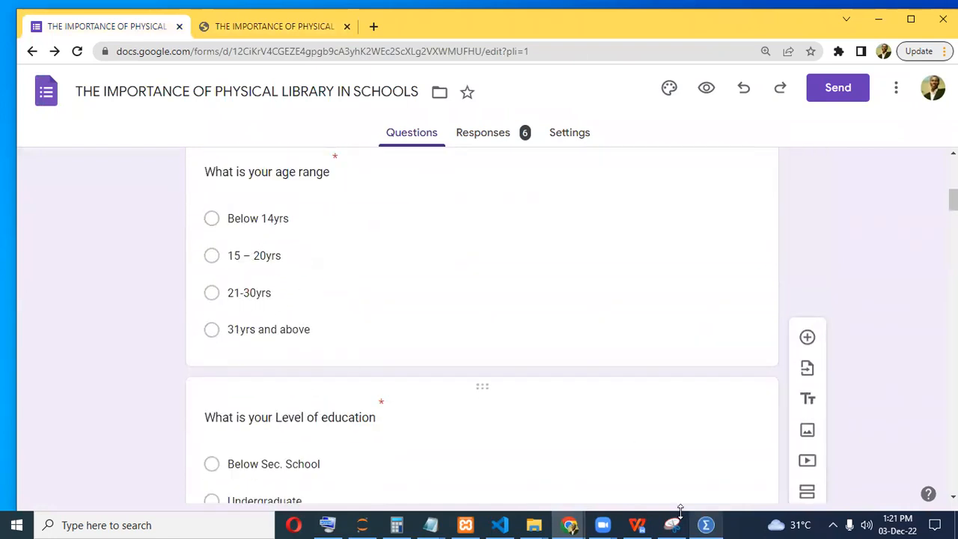
left_click(703, 525)
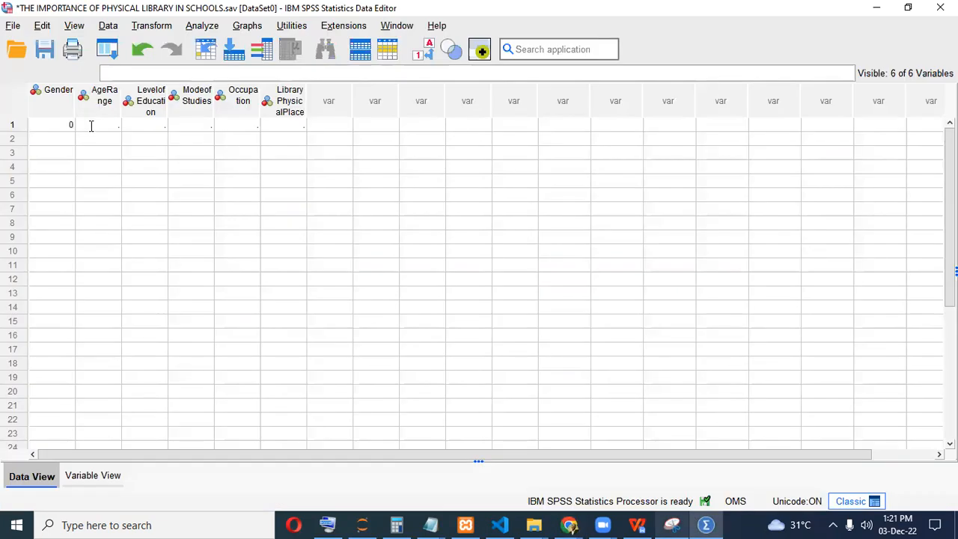
Enter 3 in case 1's AgeRange cell and reopen the form responses spreadsheet.
left_click(90, 125)
type("3")
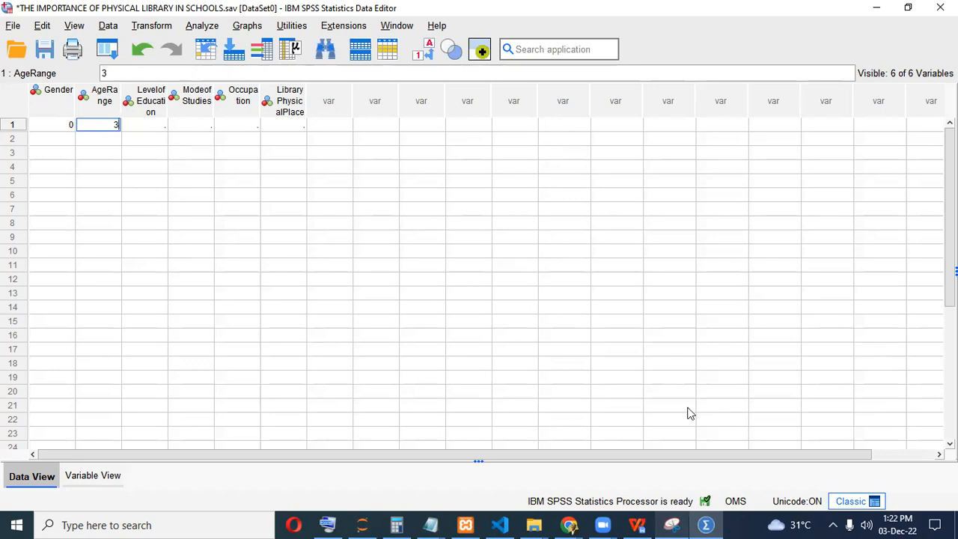
left_click(706, 523)
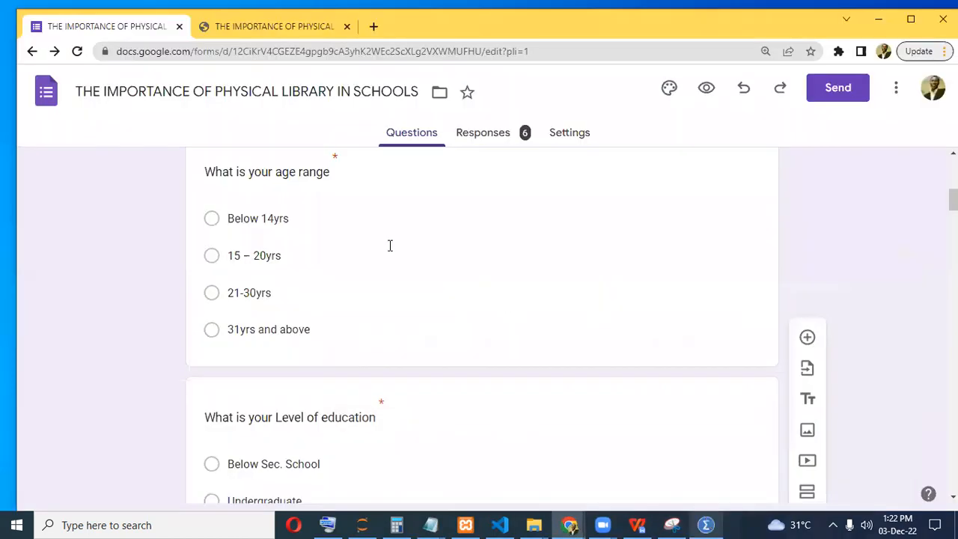
left_click(254, 26)
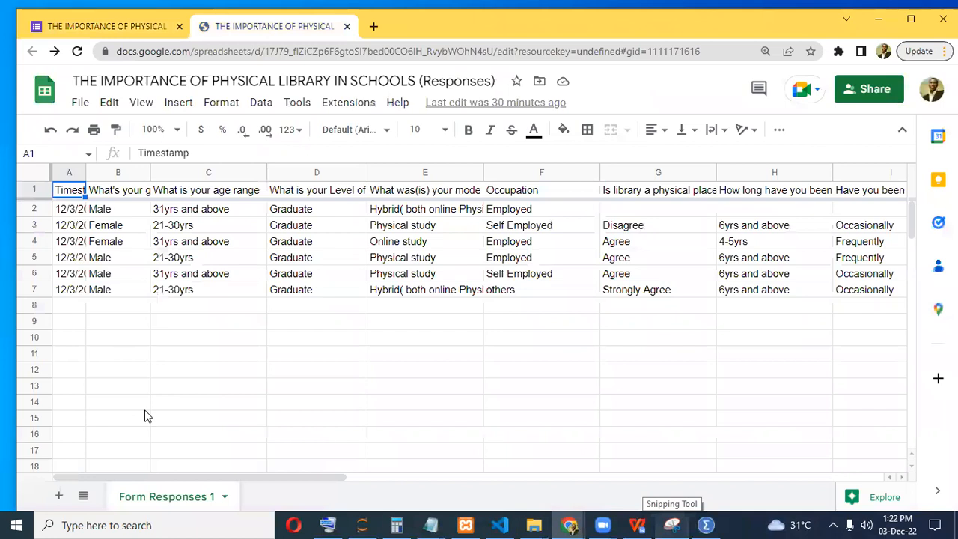